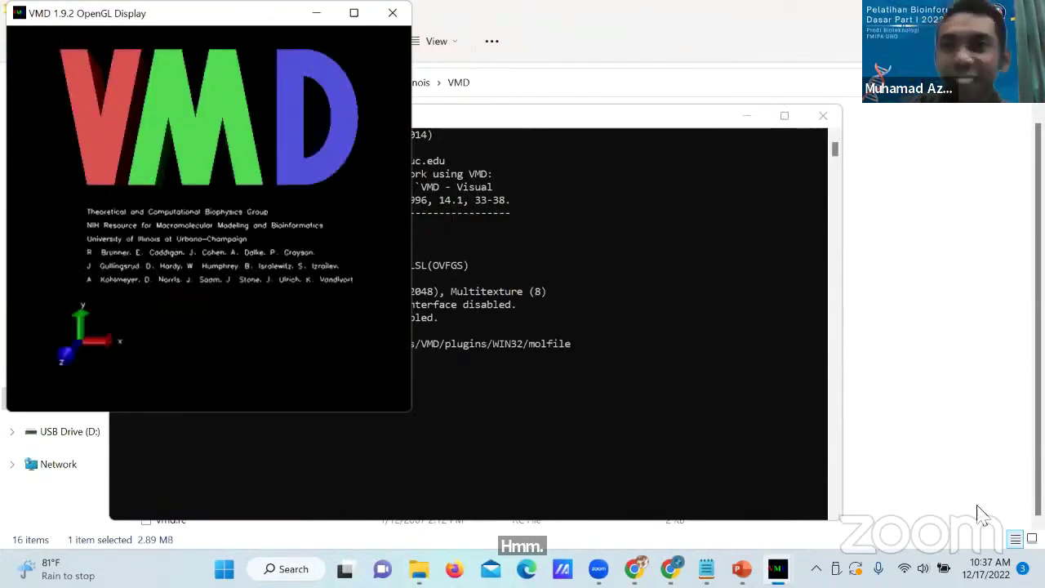
# - Bring the VMD Main and vmd.exe console windows in front of the other open windows
pyautogui.click(827, 540)
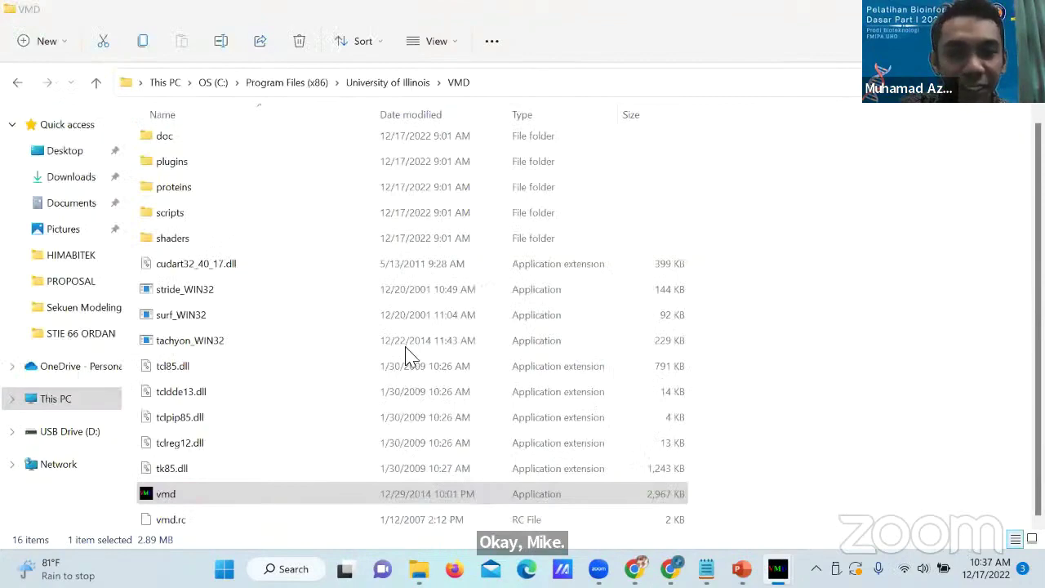
pyautogui.click(777, 569)
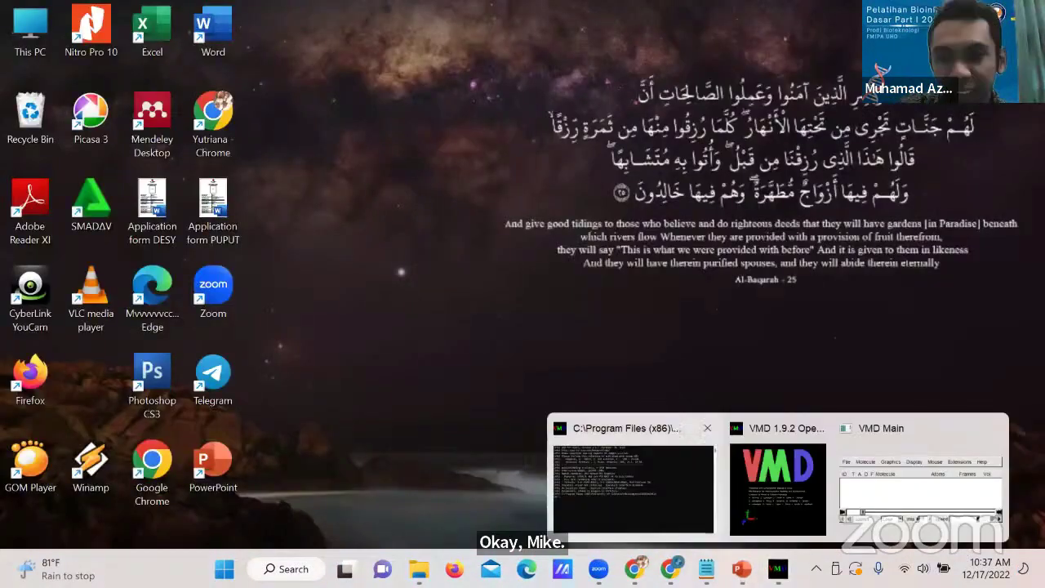
pyautogui.click(875, 474)
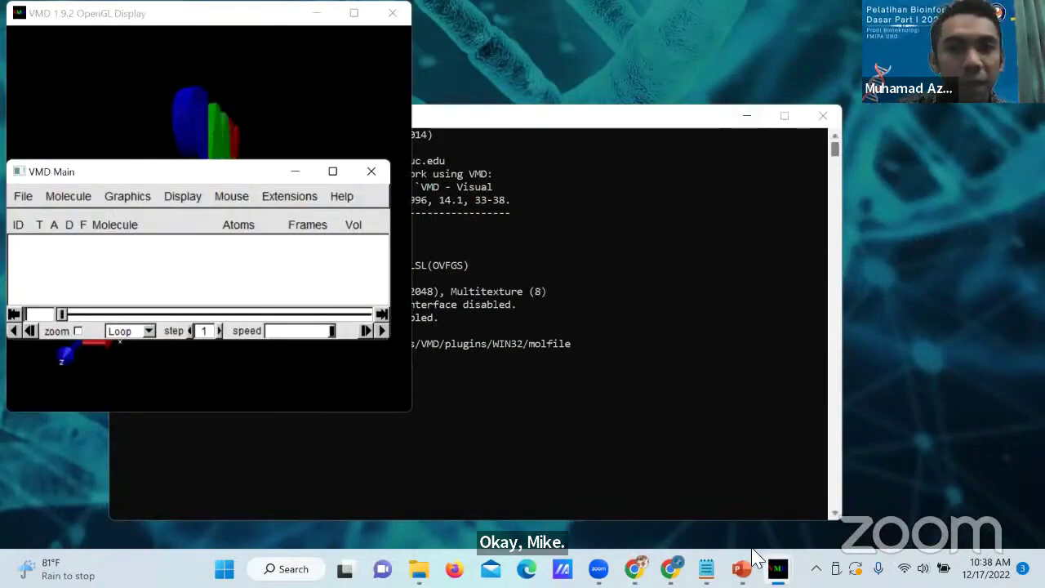
pyautogui.click(777, 569)
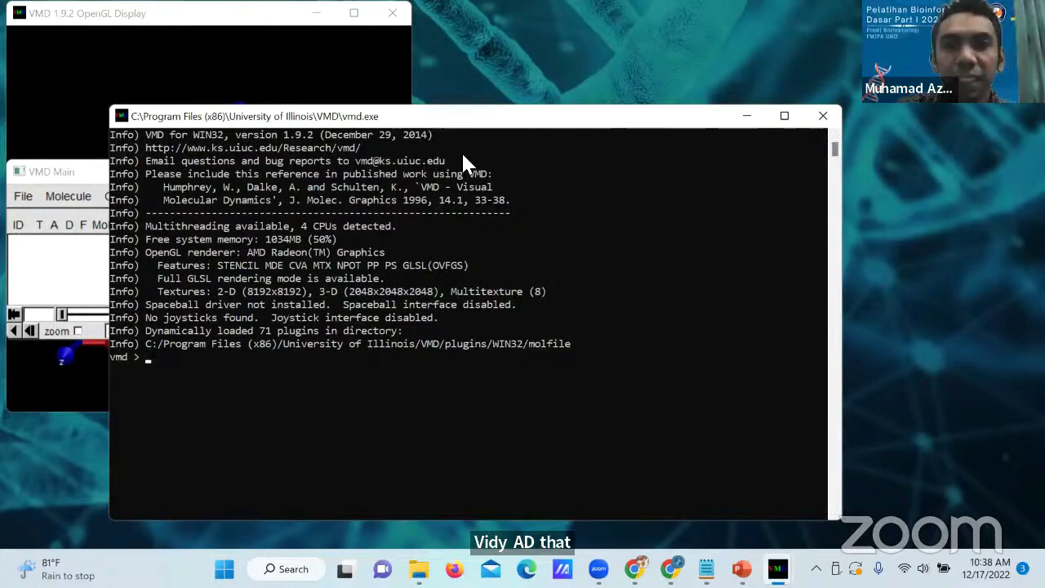
# - Move the console window beside the OpenGL Display and shift the VMD Main window off the display
pyautogui.moveTo(235, 119); pyautogui.dragTo(455, 24)
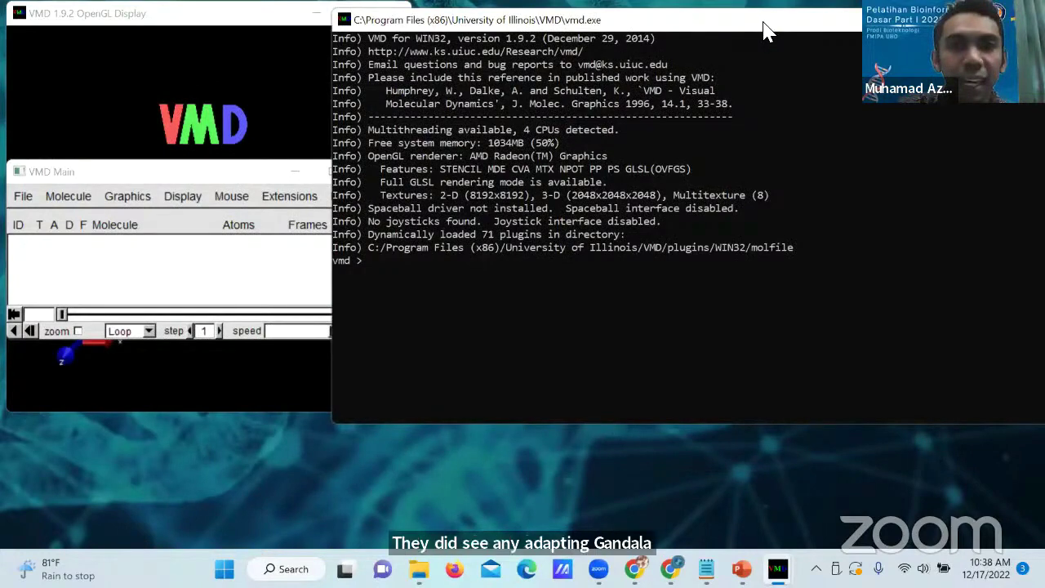
pyautogui.moveTo(764, 23); pyautogui.dragTo(848, 24)
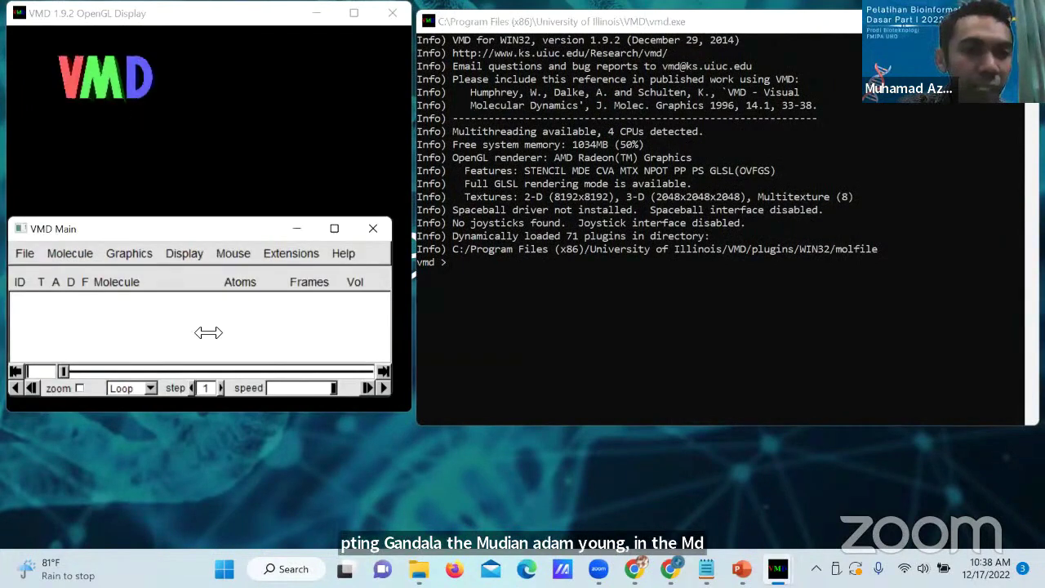
pyautogui.click(214, 11)
pyautogui.click(176, 415)
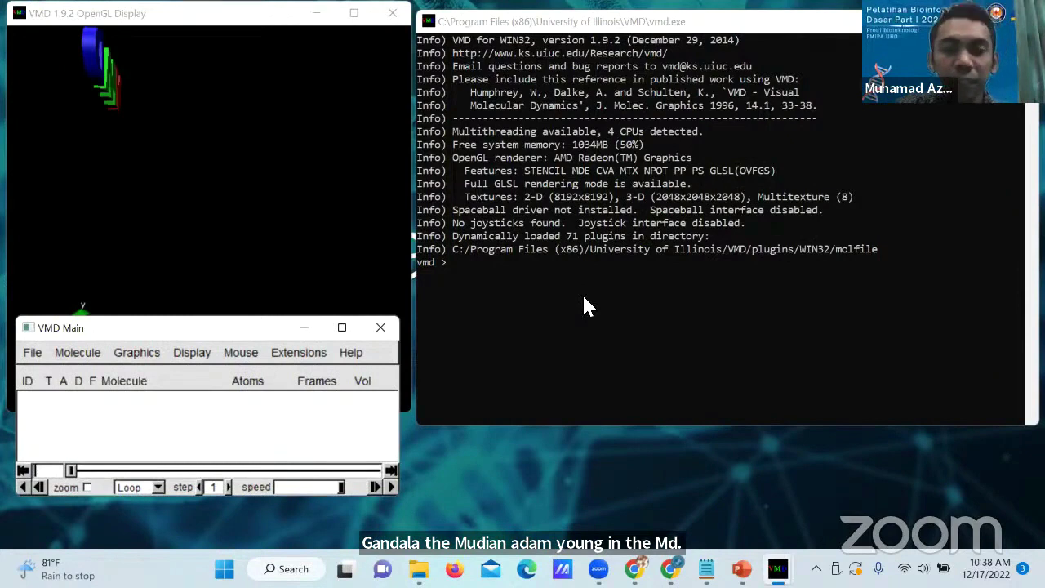
pyautogui.moveTo(167, 329); pyautogui.dragTo(584, 296)
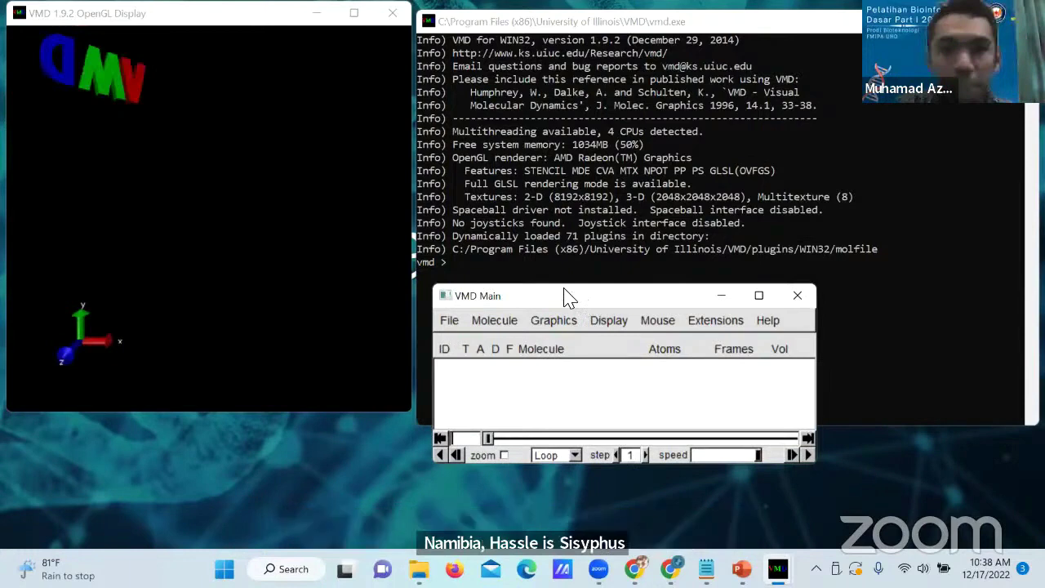
pyautogui.moveTo(570, 297); pyautogui.dragTo(551, 288)
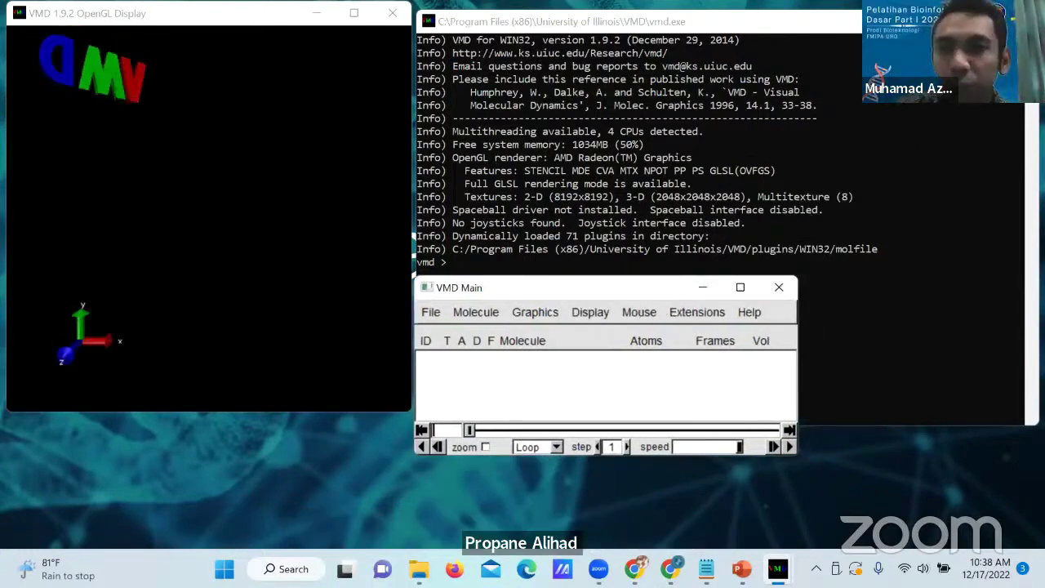
# - Minimize the console window and arrange an enlarged OpenGL Display beside the VMD Main window without overlap
pyautogui.click(891, 49)
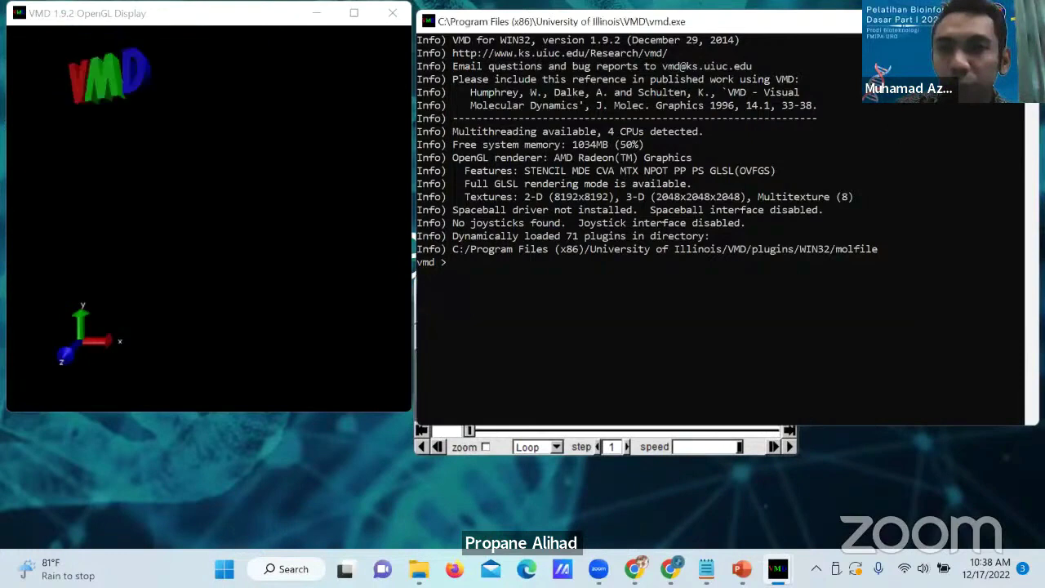
pyautogui.click(943, 22)
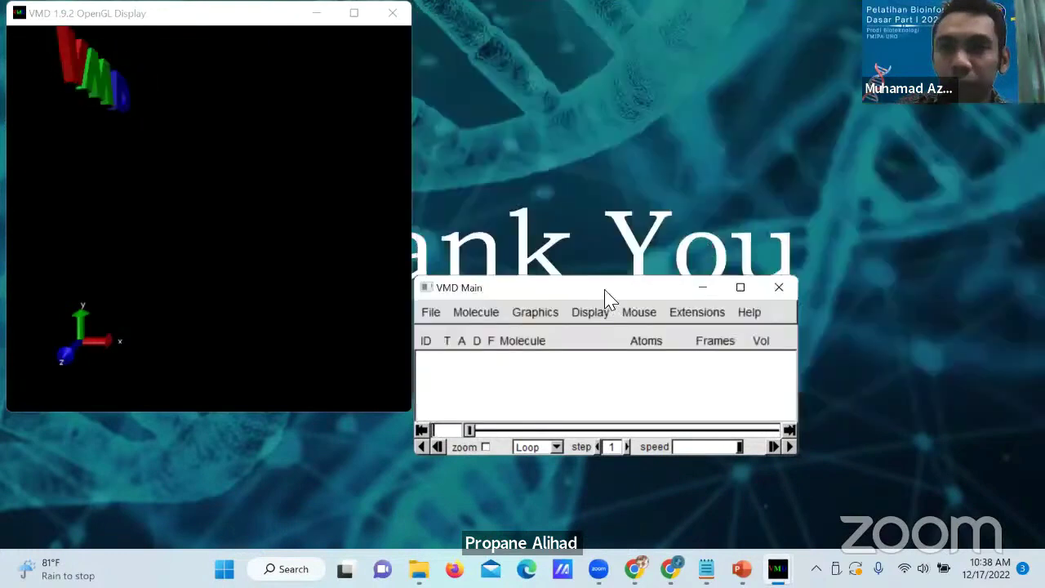
pyautogui.click(217, 24)
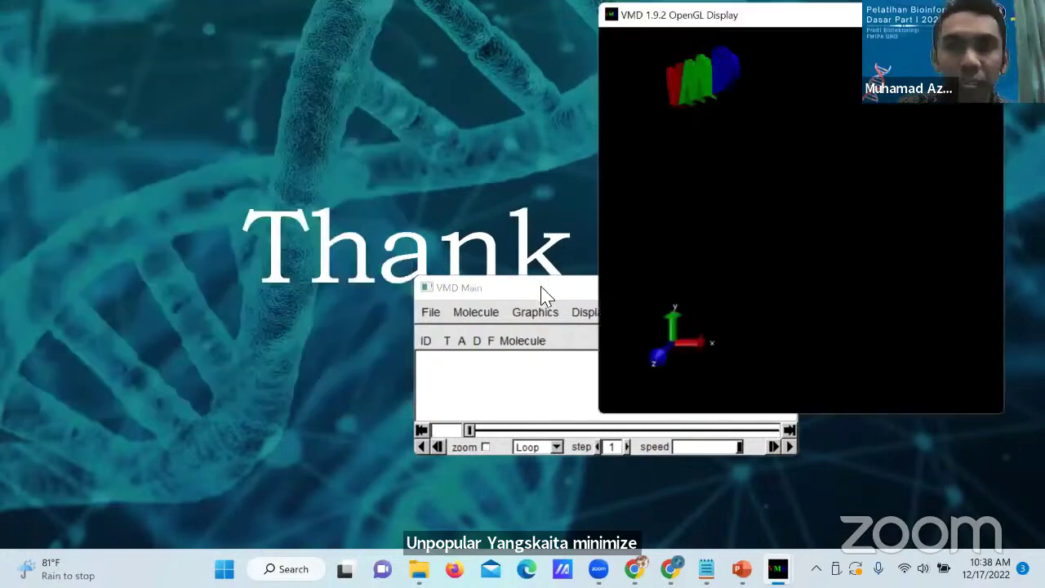
pyautogui.click(541, 290)
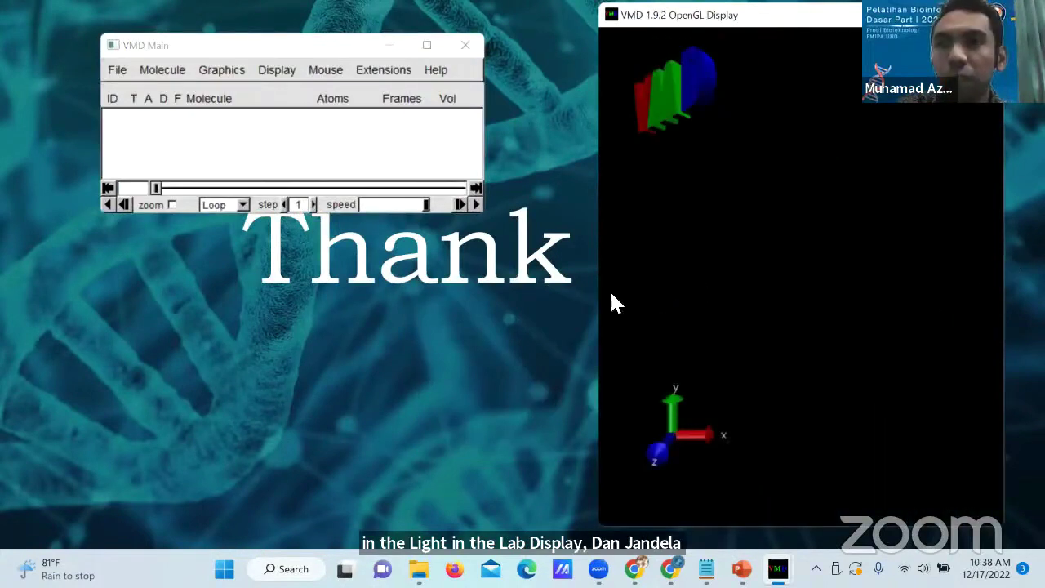
pyautogui.moveTo(599, 290); pyautogui.dragTo(555, 289)
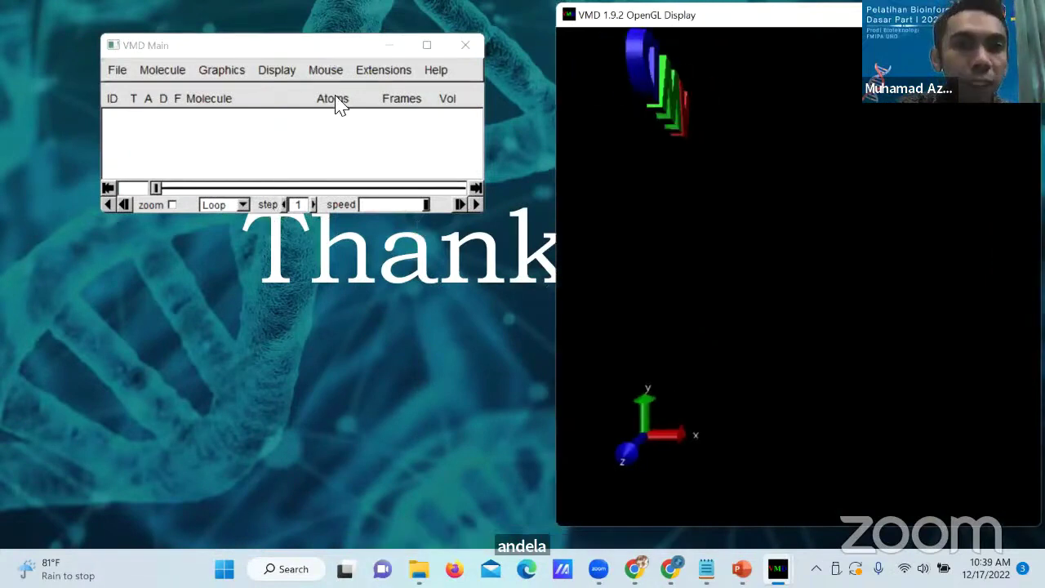
pyautogui.click(340, 38)
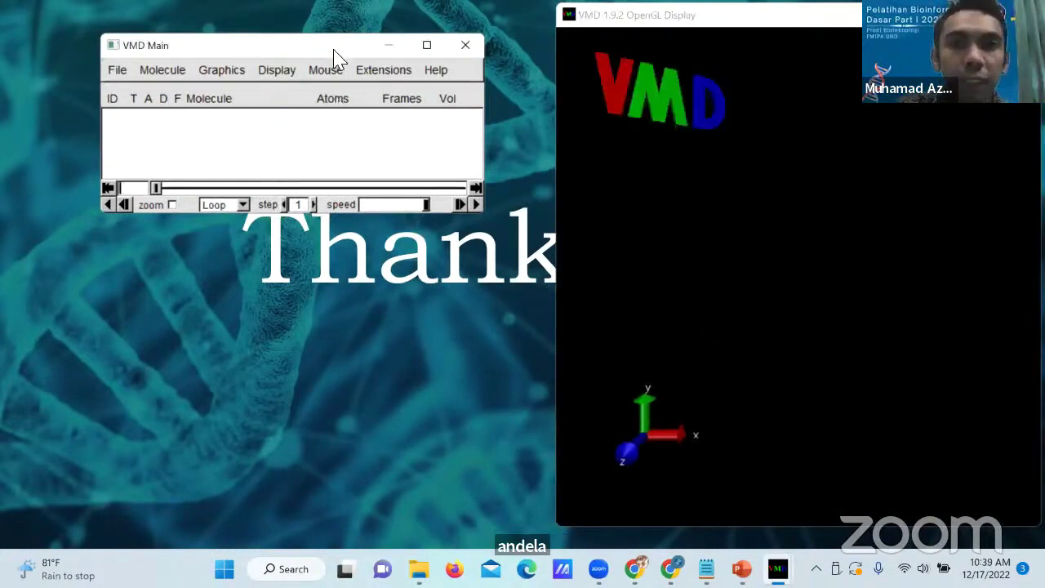
pyautogui.moveTo(277, 42); pyautogui.dragTo(192, 29)
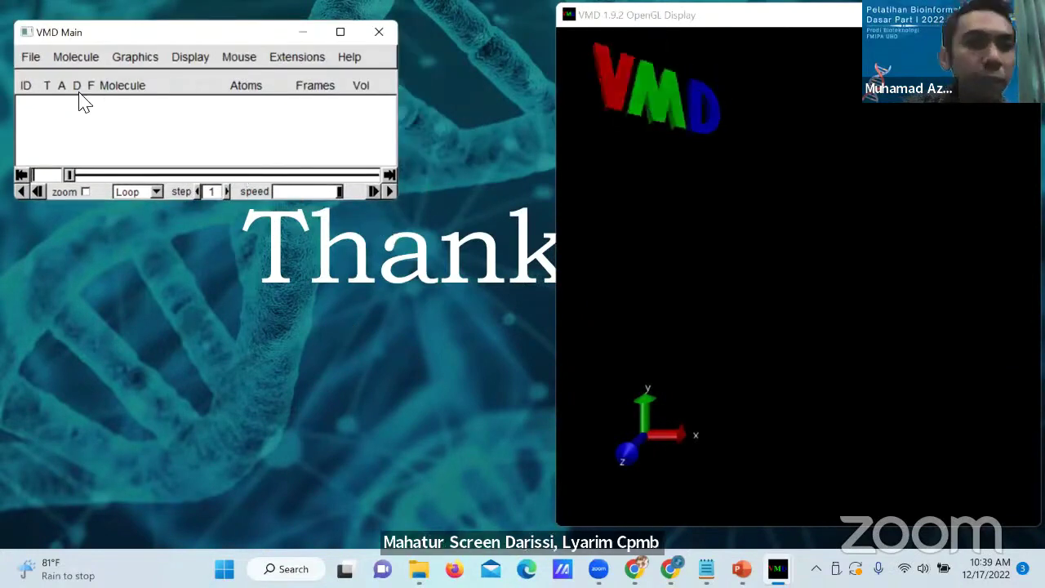
# - Load the file Model Referensi.pdb as a new molecule
pyautogui.click(28, 59)
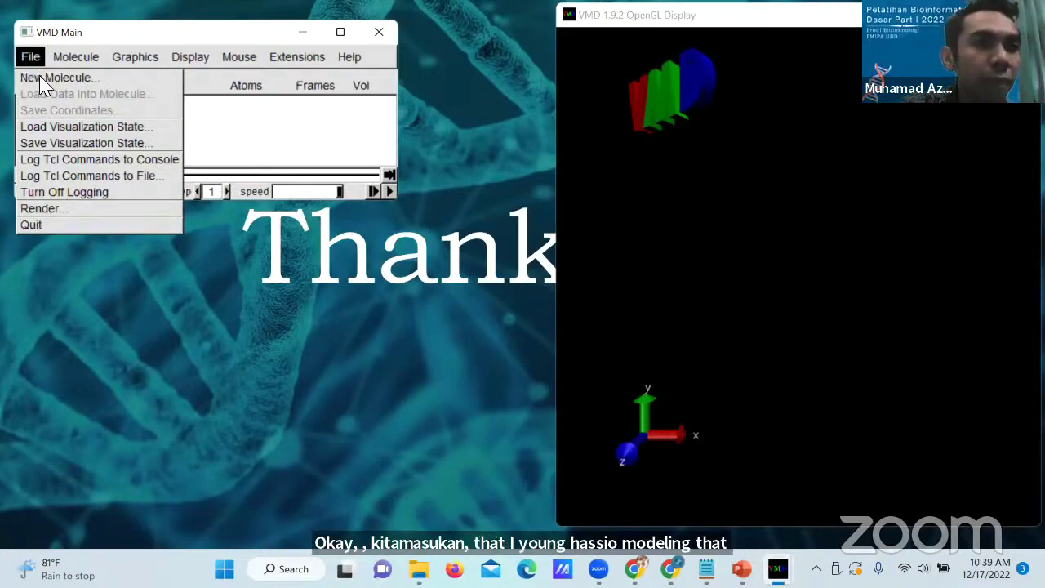
pyautogui.click(41, 79)
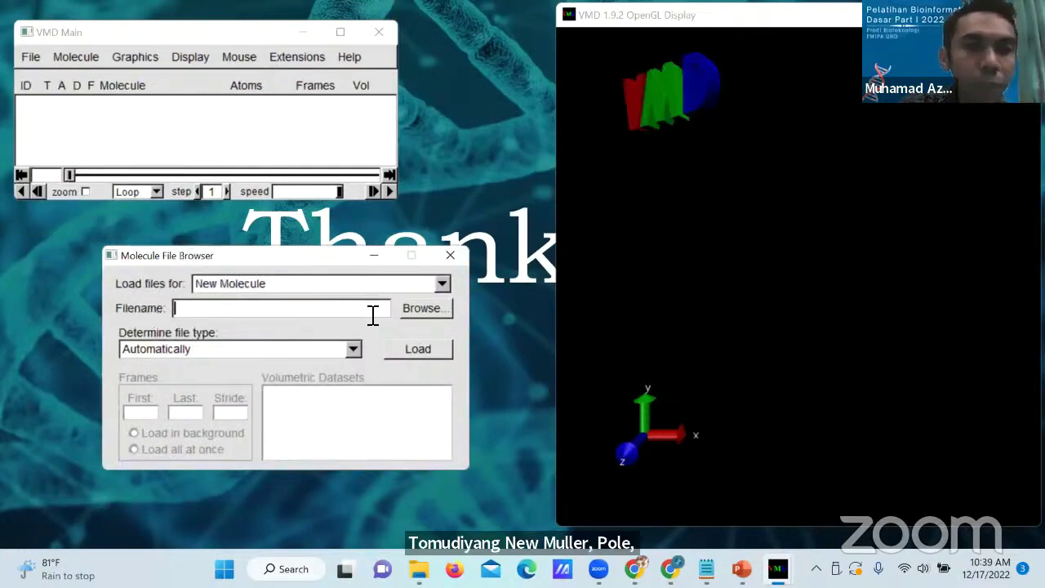
pyautogui.click(424, 316)
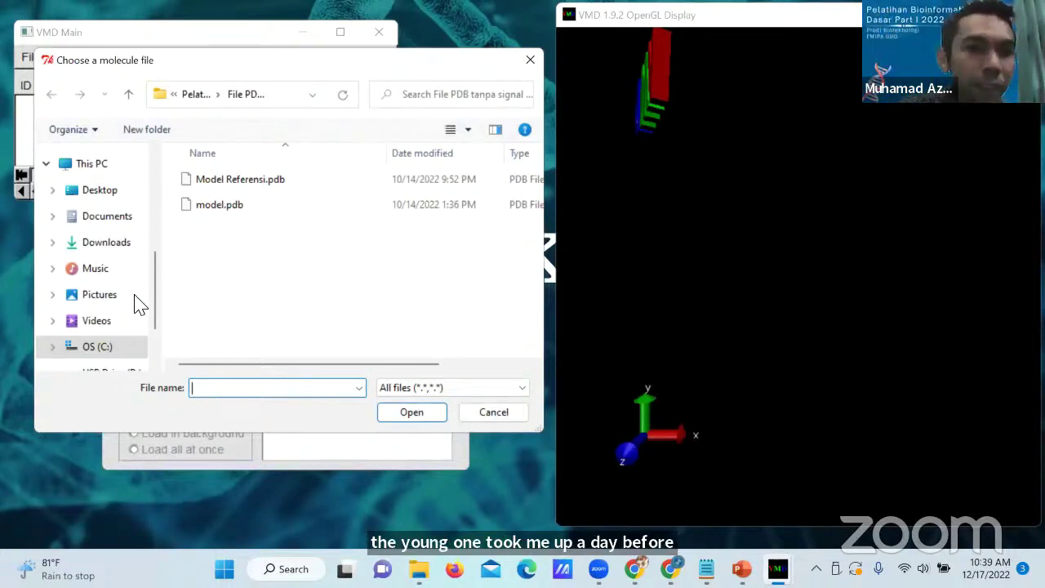
pyautogui.click(237, 184)
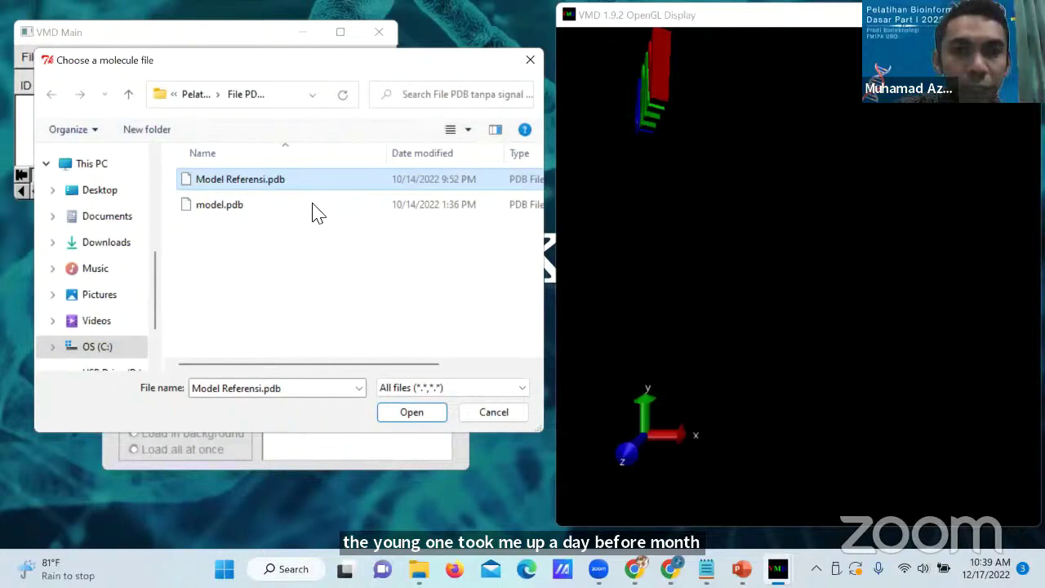
pyautogui.click(412, 413)
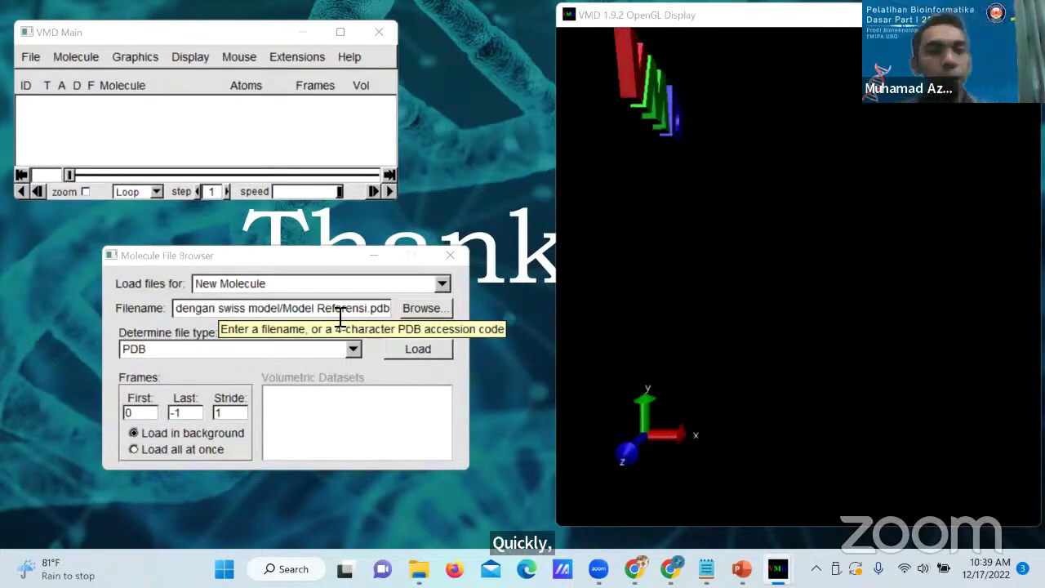
pyautogui.click(420, 351)
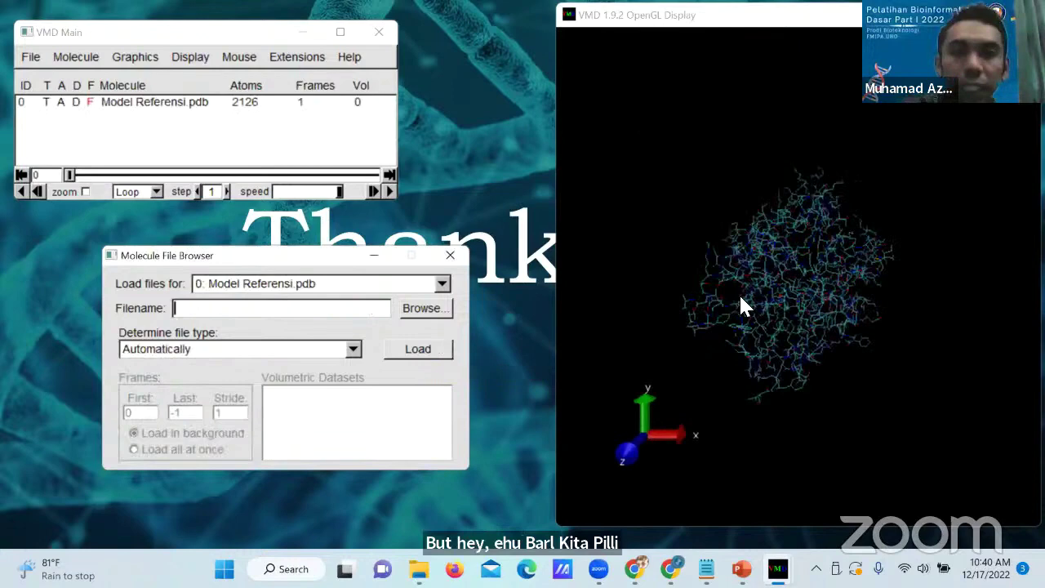
# - Rotate the loaded protein model to view it from several sides and close the Molecule File Browser
pyautogui.moveTo(780, 275); pyautogui.dragTo(866, 287)
pyautogui.moveTo(854, 166); pyautogui.dragTo(895, 274)
pyautogui.moveTo(820, 285); pyautogui.dragTo(744, 273)
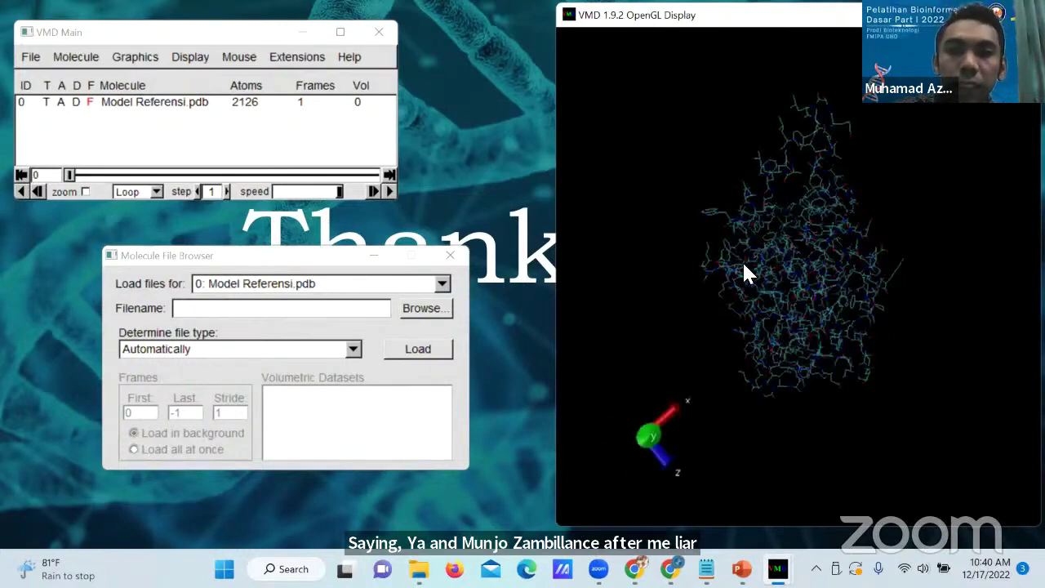
pyautogui.click(315, 260)
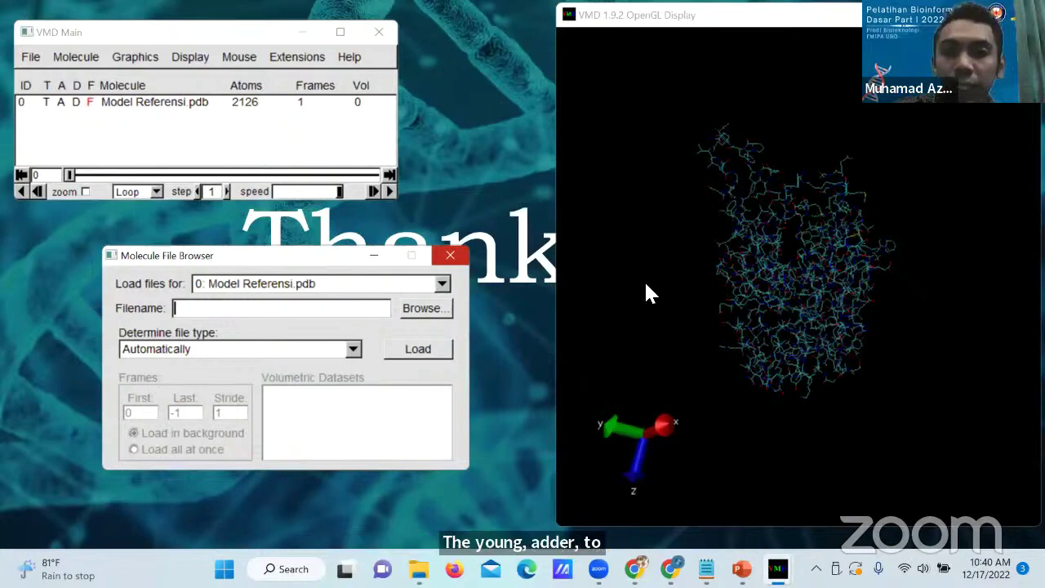
pyautogui.click(450, 256)
# - Examine the line-drawn protein structure from further angles by rotating it in the OpenGL Display
pyautogui.moveTo(645, 284); pyautogui.dragTo(812, 433)
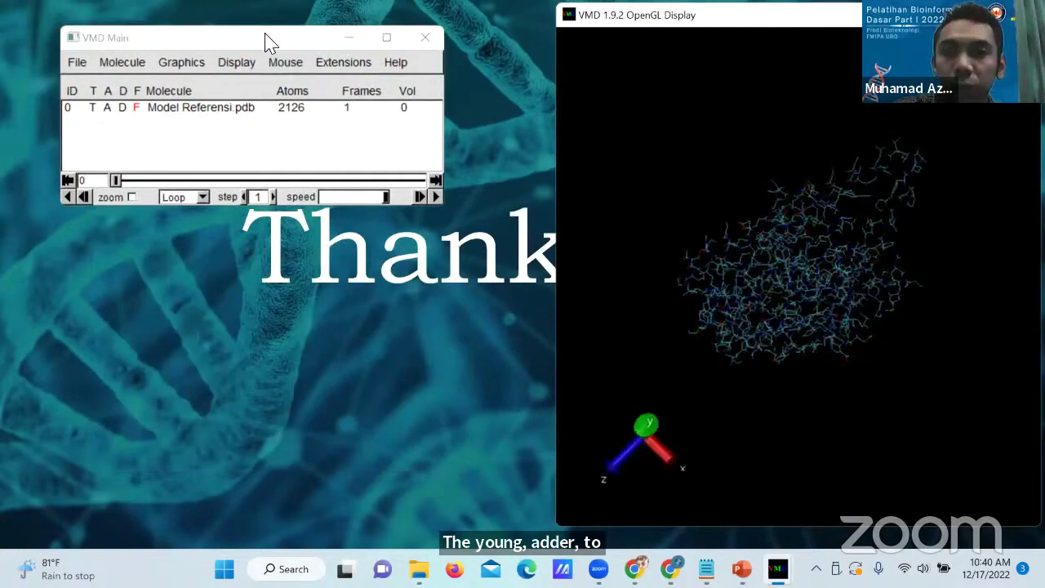
pyautogui.click(260, 90)
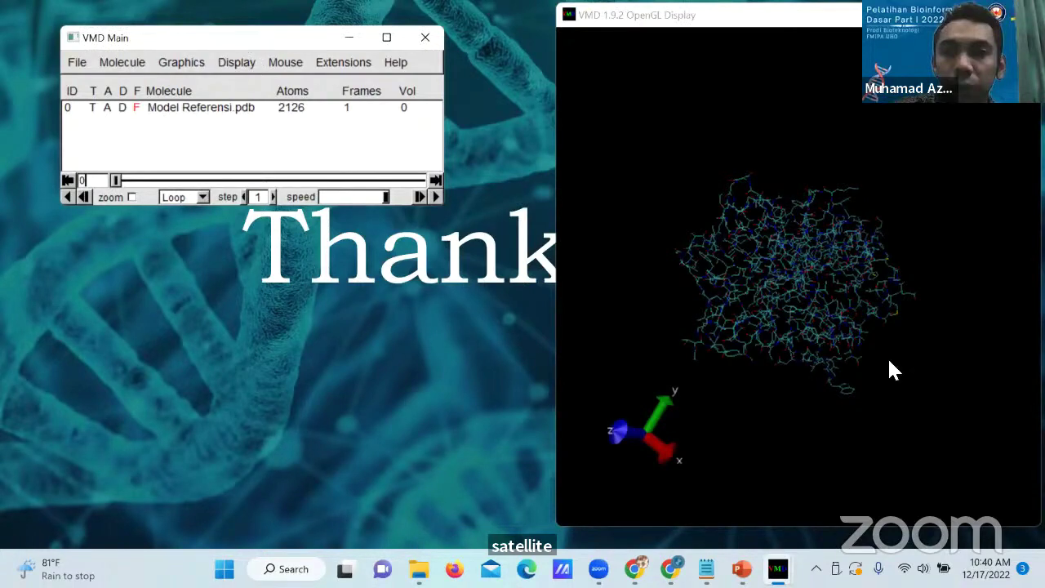
pyautogui.click(854, 279)
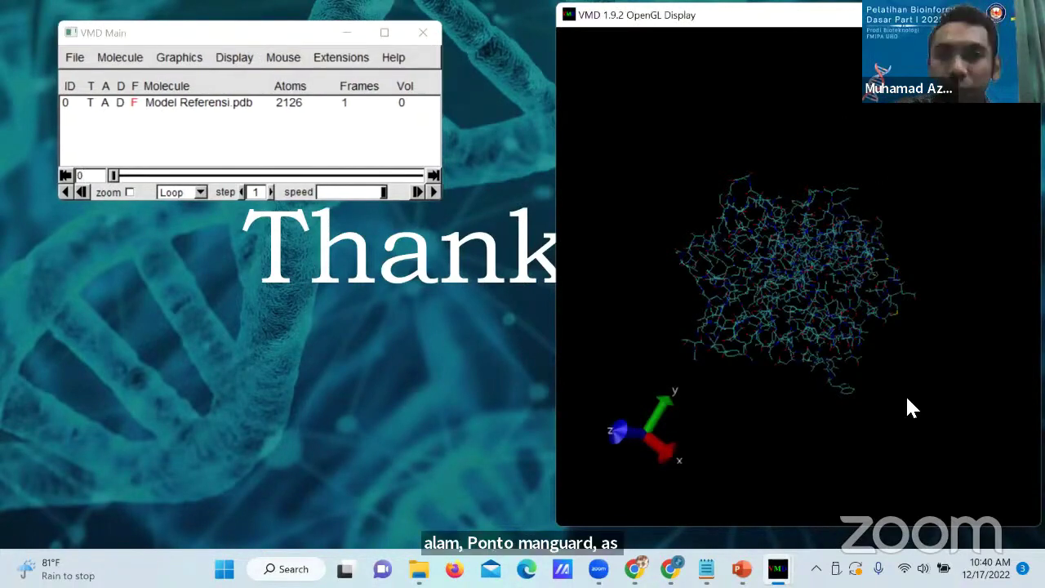
pyautogui.moveTo(901, 428); pyautogui.dragTo(891, 396)
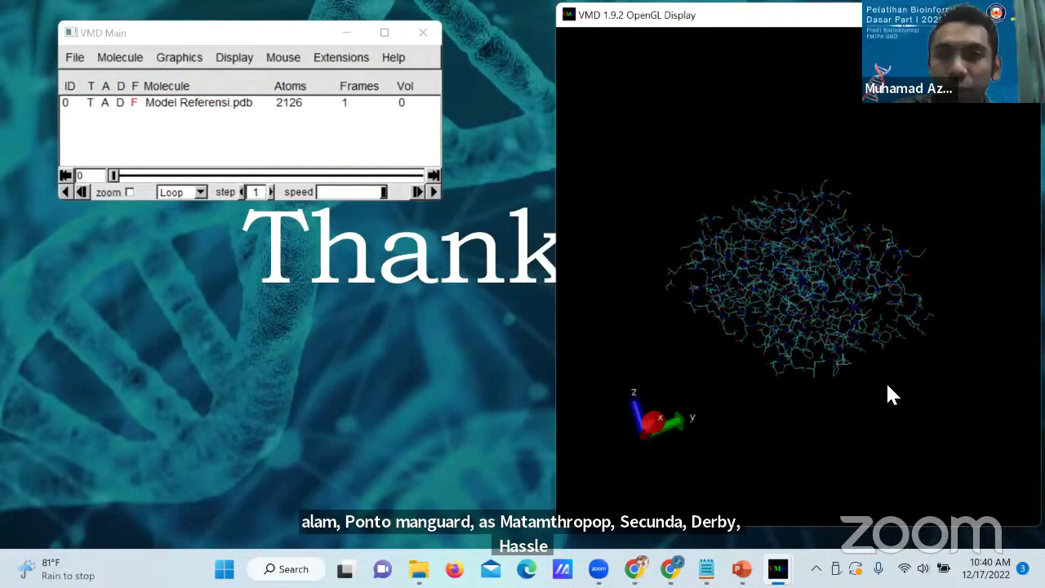
pyautogui.moveTo(817, 194); pyautogui.dragTo(879, 189)
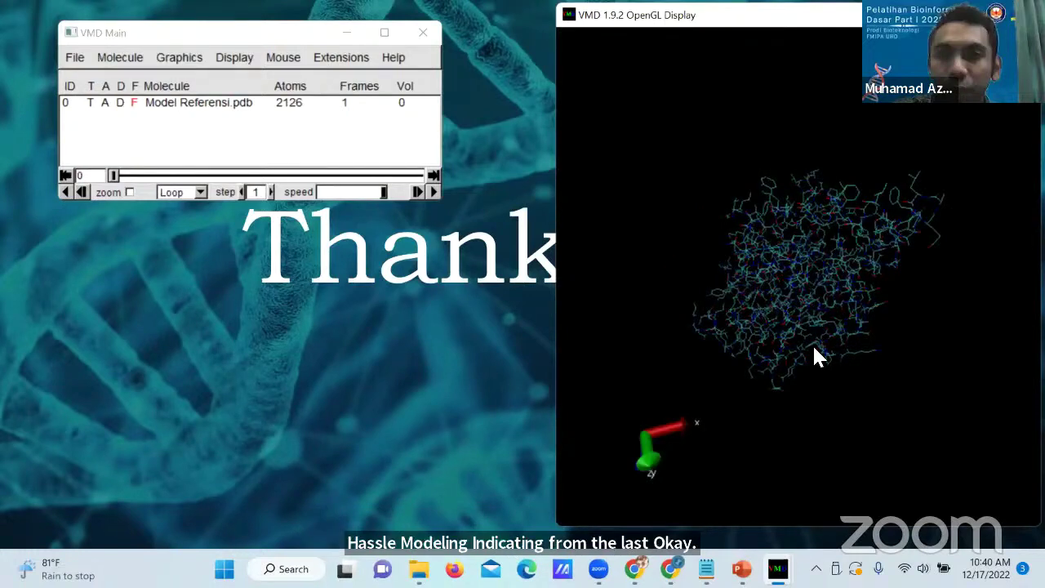
pyautogui.moveTo(820, 357); pyautogui.dragTo(564, 237)
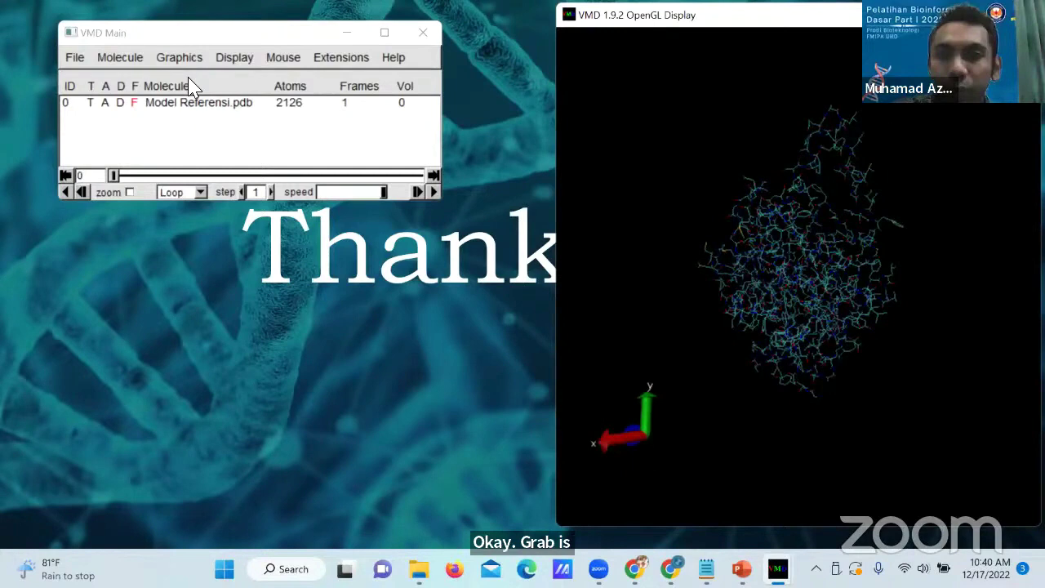
# - Open the graphical representations of Model Referensi.pdb and set the coloring method to Secondary Structure
pyautogui.hotkey('alt', 'g')
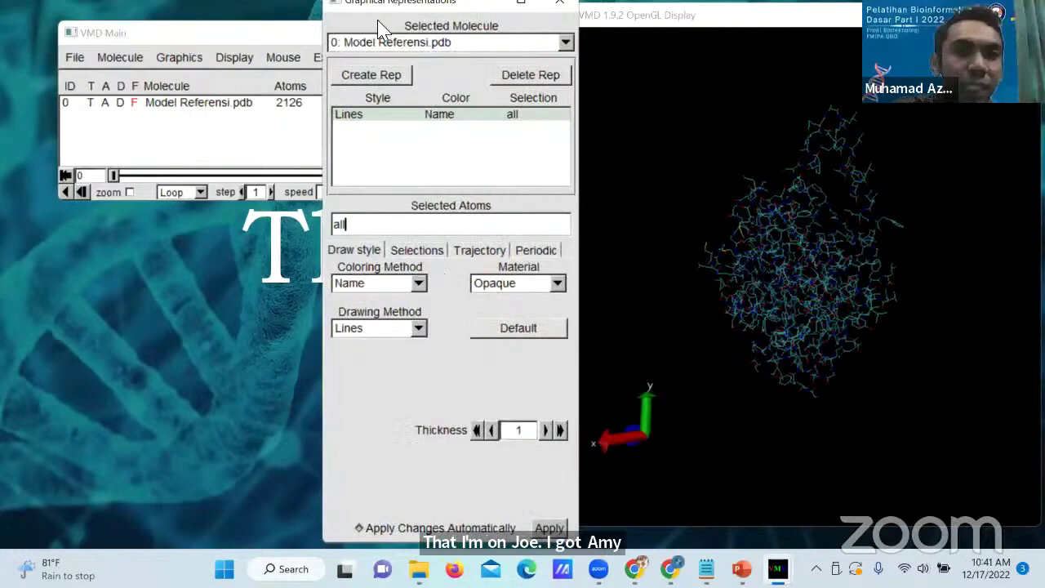
pyautogui.moveTo(400, 21); pyautogui.dragTo(368, 33)
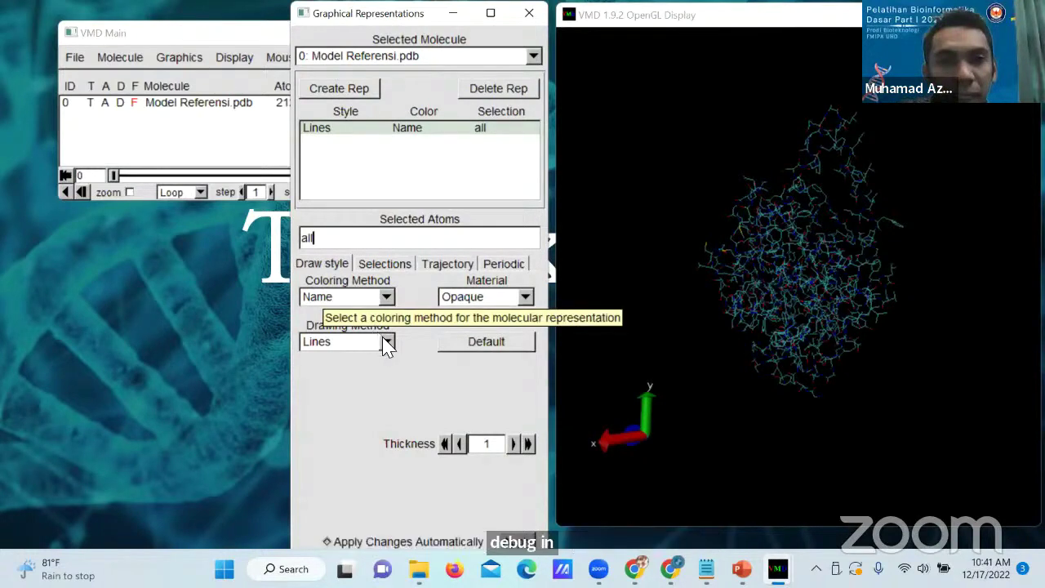
pyautogui.click(387, 297)
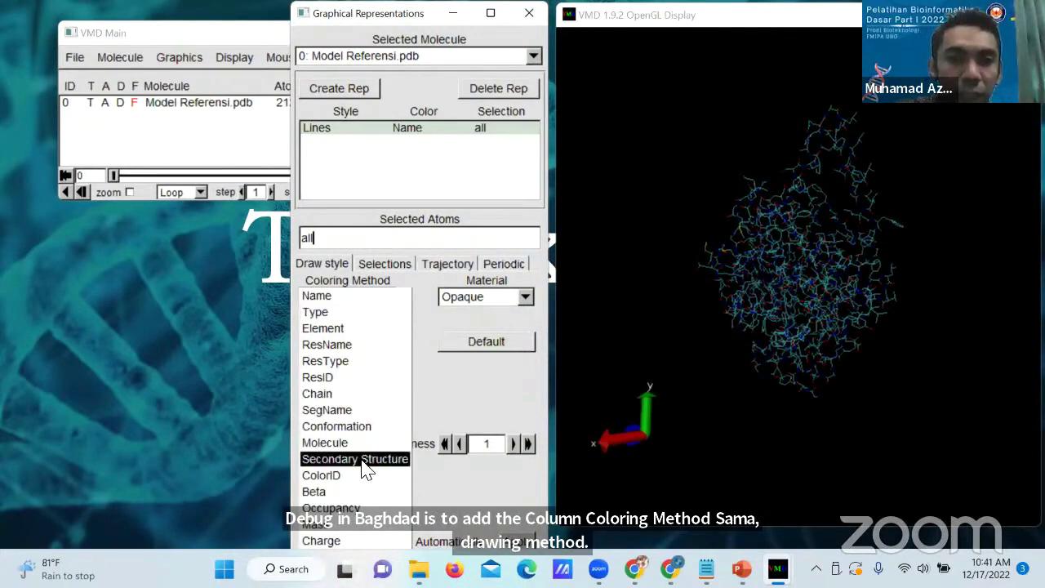
pyautogui.click(360, 460)
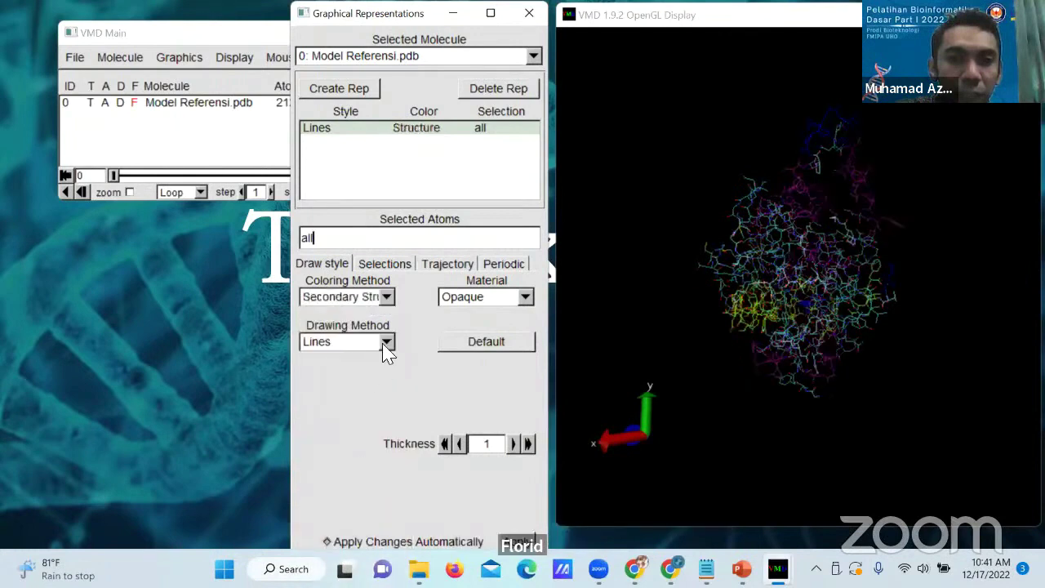
# - Set the drawing method of the Model Referensi.pdb representation to NewCartoon
pyautogui.click(388, 344)
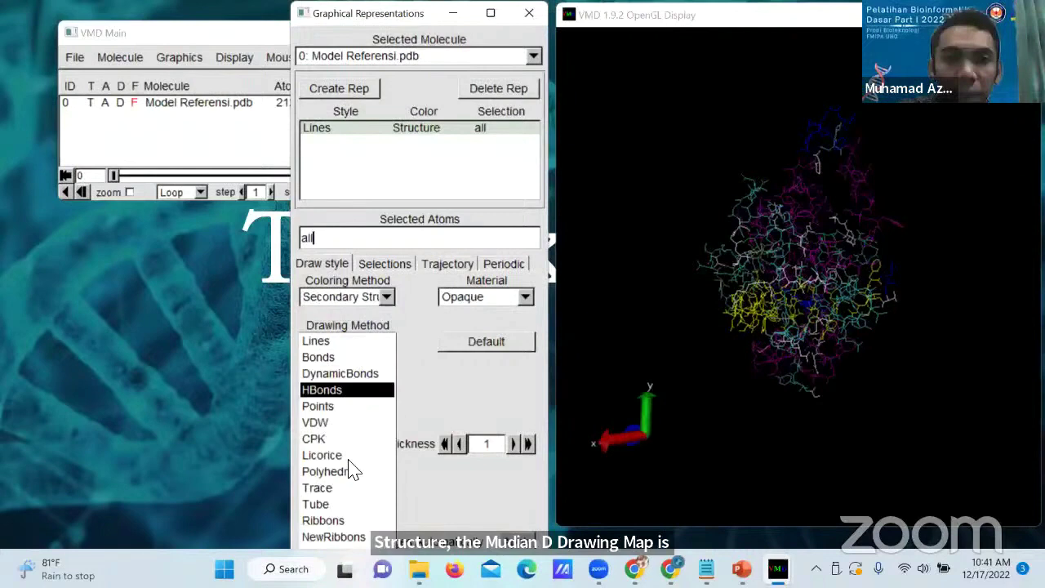
pyautogui.click(409, 21)
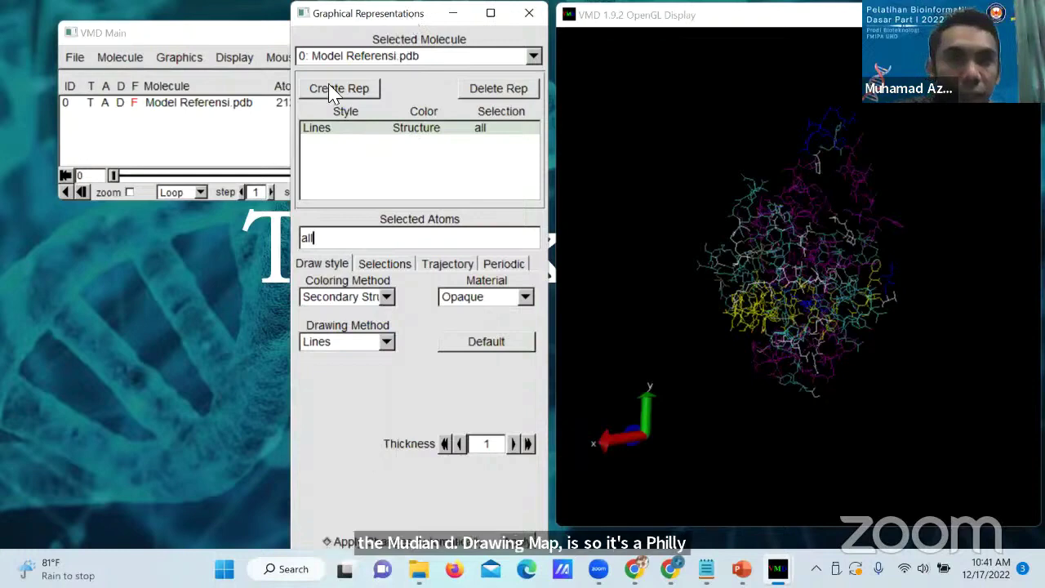
pyautogui.moveTo(423, 4); pyautogui.dragTo(325, 32)
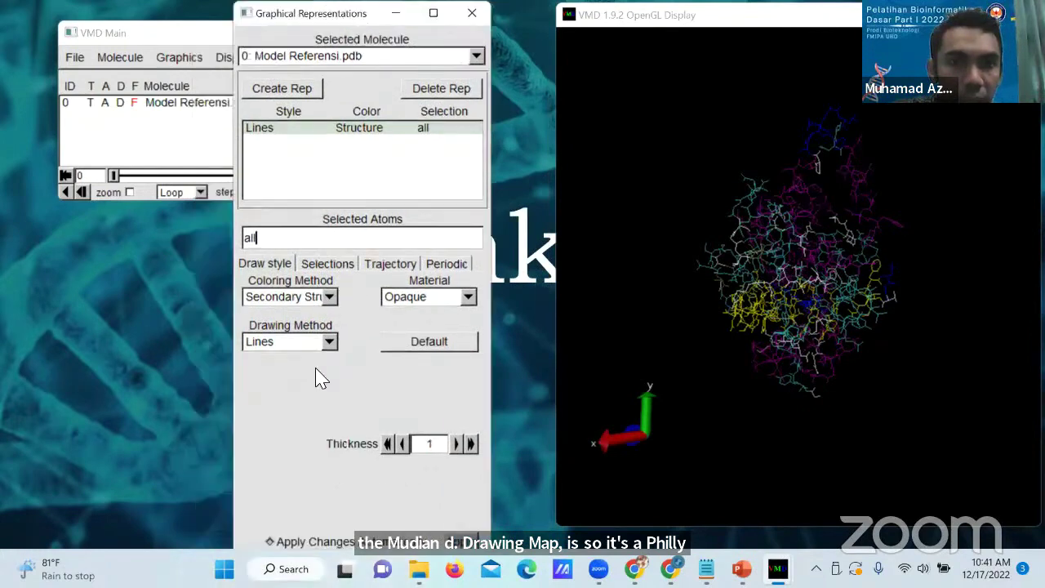
pyautogui.click(310, 341)
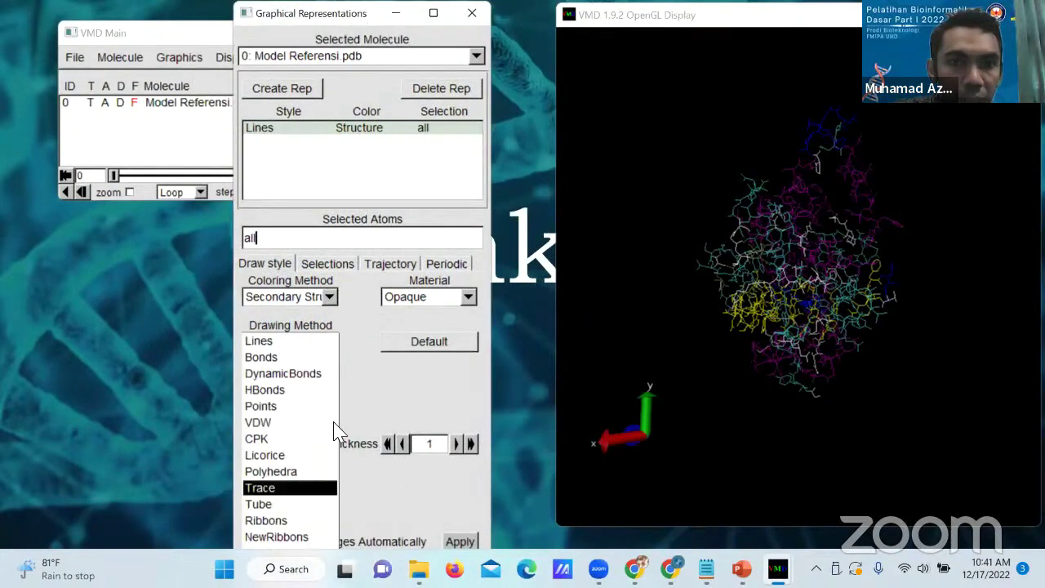
pyautogui.scroll(-1, 335, 445)
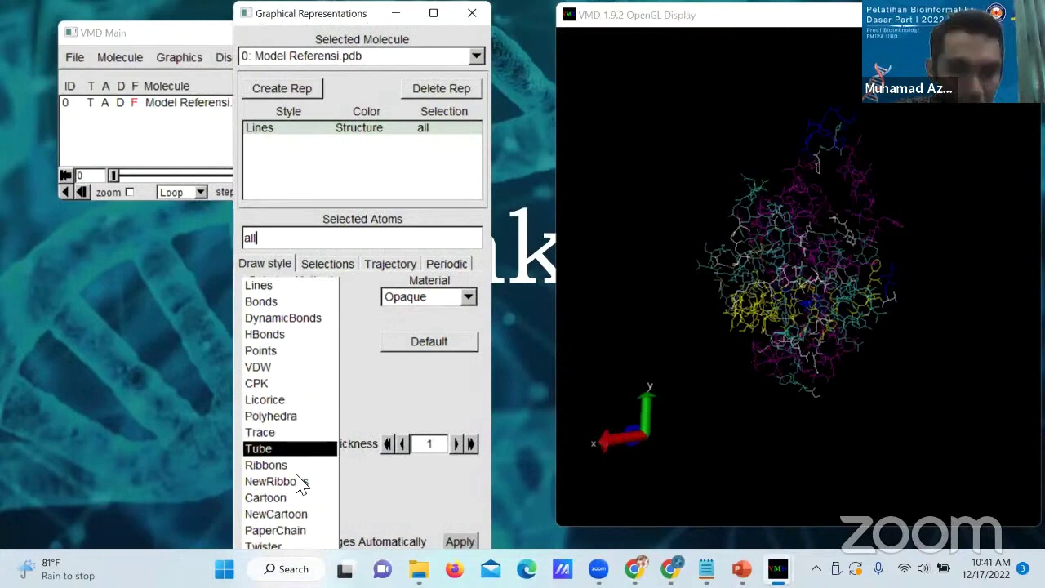
pyautogui.press('Down')
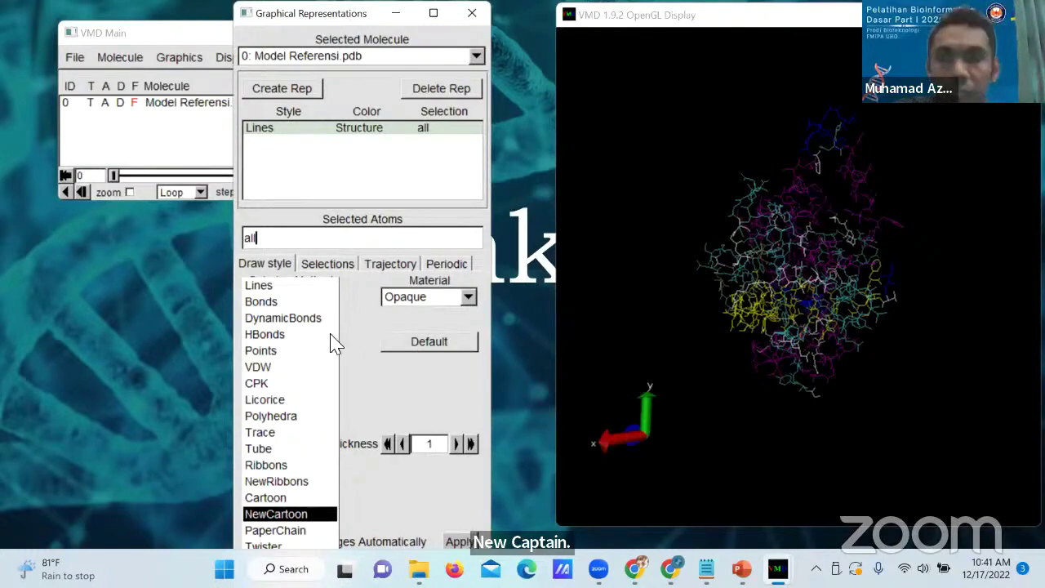
pyautogui.press('Return')
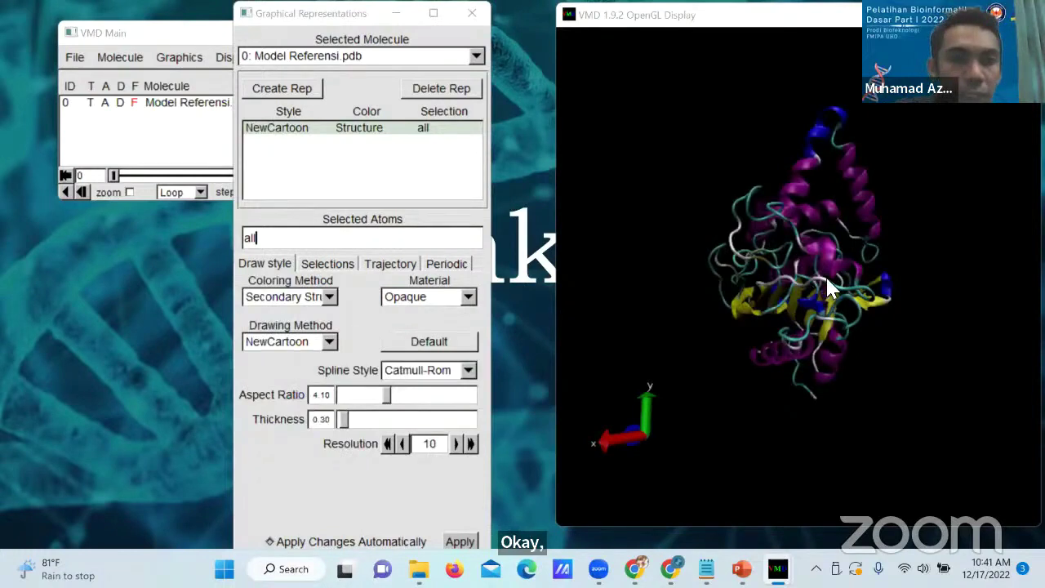
# - Examine the cartoon-drawn protein from several sides, following its helices, sheets and loops by rotating it in the OpenGL Display
pyautogui.moveTo(823, 286); pyautogui.dragTo(841, 375)
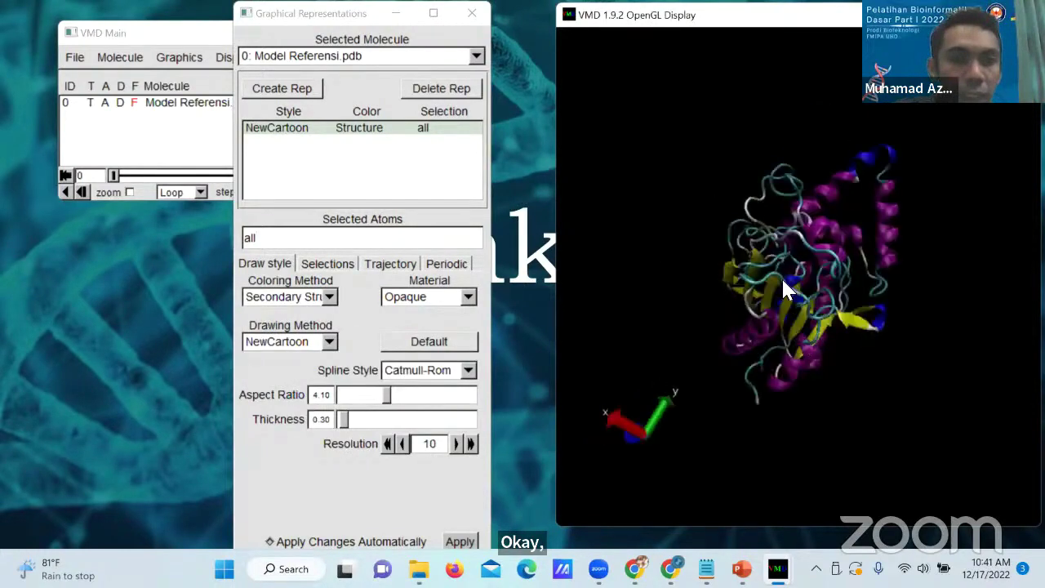
pyautogui.moveTo(858, 246); pyautogui.dragTo(881, 341)
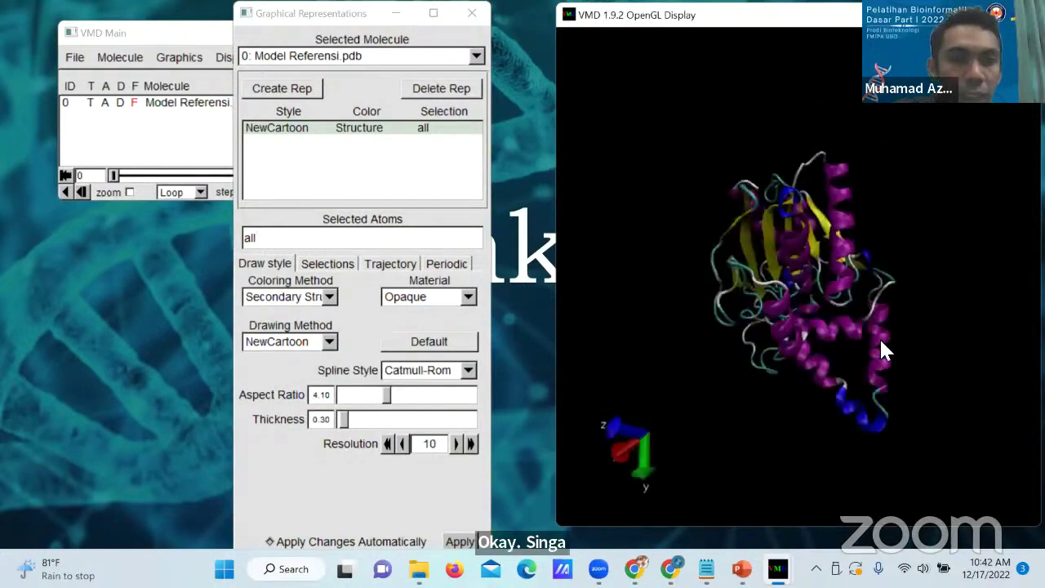
pyautogui.moveTo(859, 256); pyautogui.dragTo(851, 400)
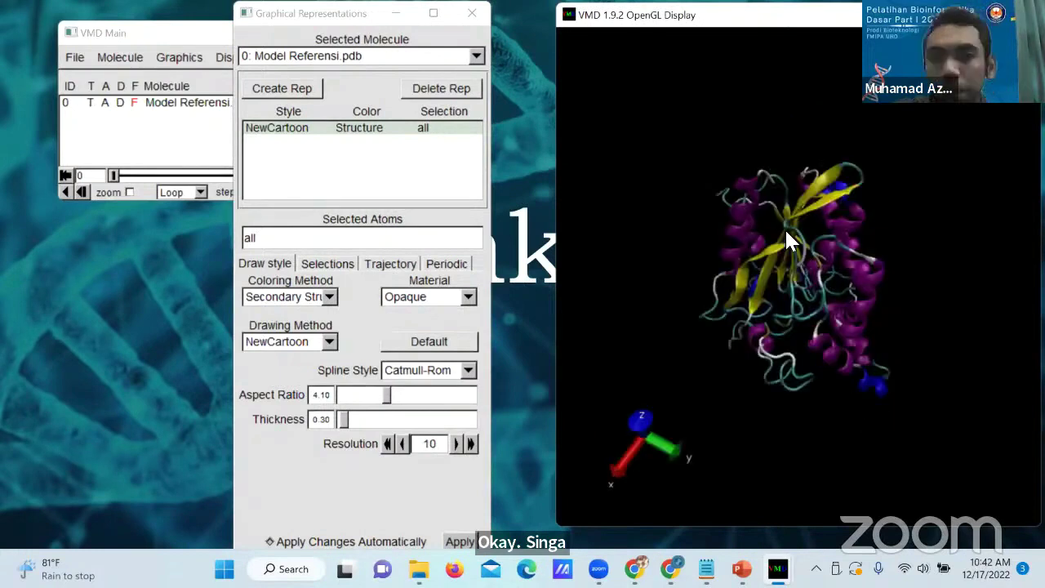
pyautogui.moveTo(785, 228); pyautogui.dragTo(887, 220)
pyautogui.moveTo(881, 299); pyautogui.dragTo(793, 428)
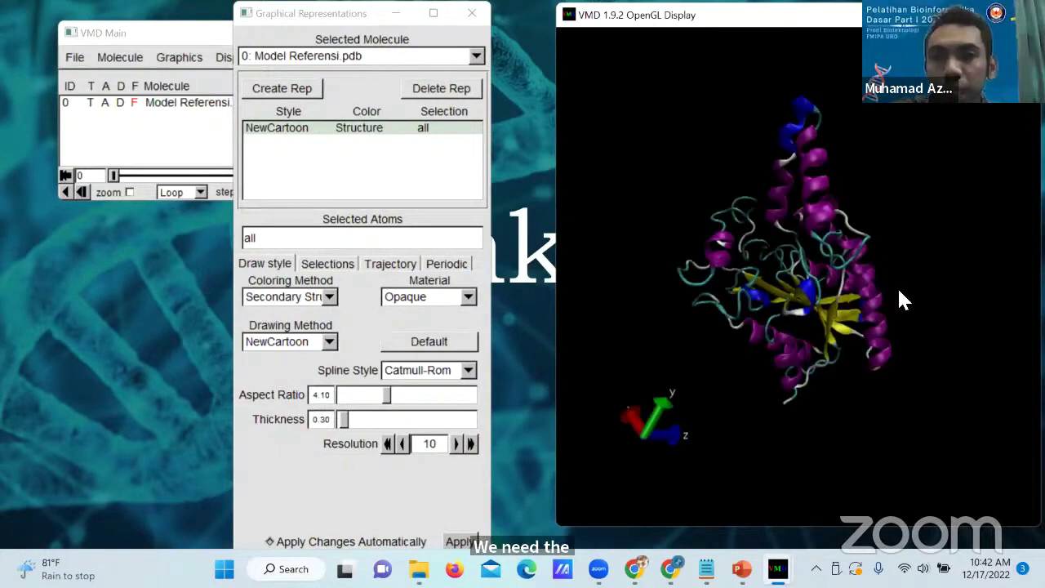
pyautogui.moveTo(899, 296); pyautogui.dragTo(846, 277)
pyautogui.moveTo(718, 358); pyautogui.dragTo(771, 242)
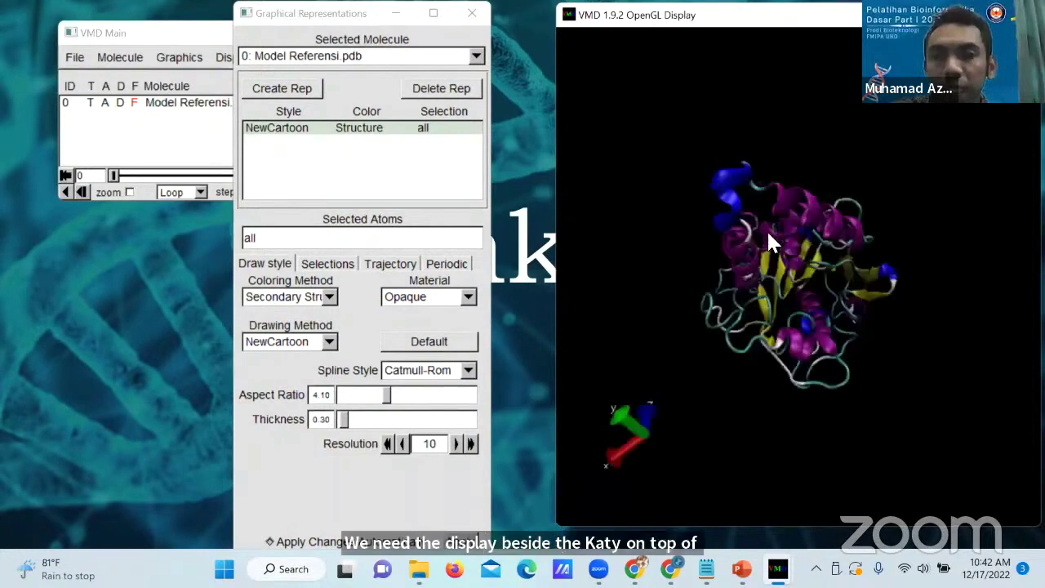
pyautogui.moveTo(876, 225); pyautogui.dragTo(664, 282)
pyautogui.moveTo(796, 278); pyautogui.dragTo(821, 336)
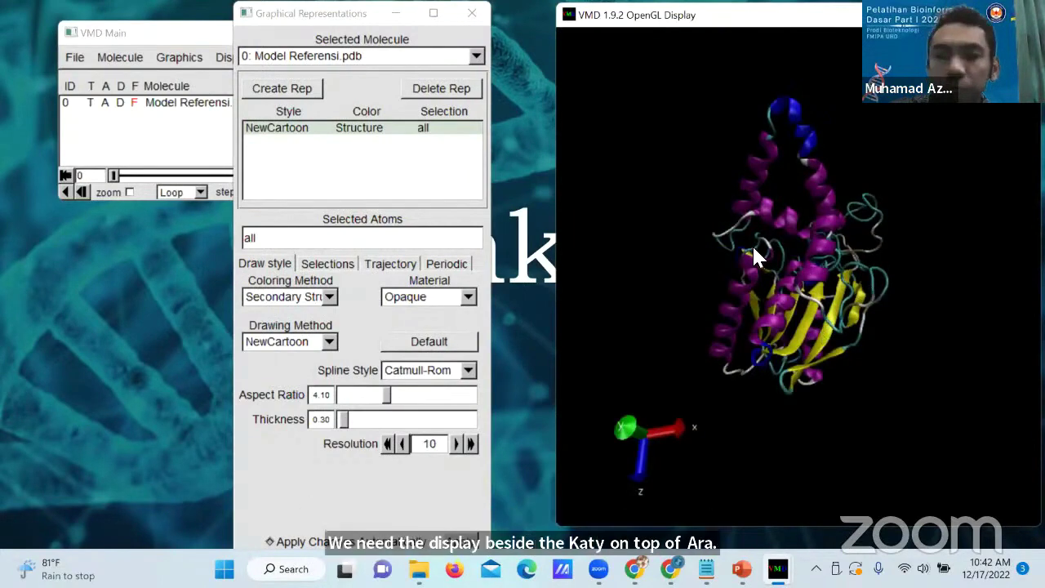
# - Inspect the cartoon model at closer and wider zoom levels while turning it to compare the helix bundle with the beta sheets
pyautogui.scroll(5, 770, 292)
pyautogui.moveTo(707, 247); pyautogui.dragTo(710, 205)
pyautogui.scroll(-5, 824, 246)
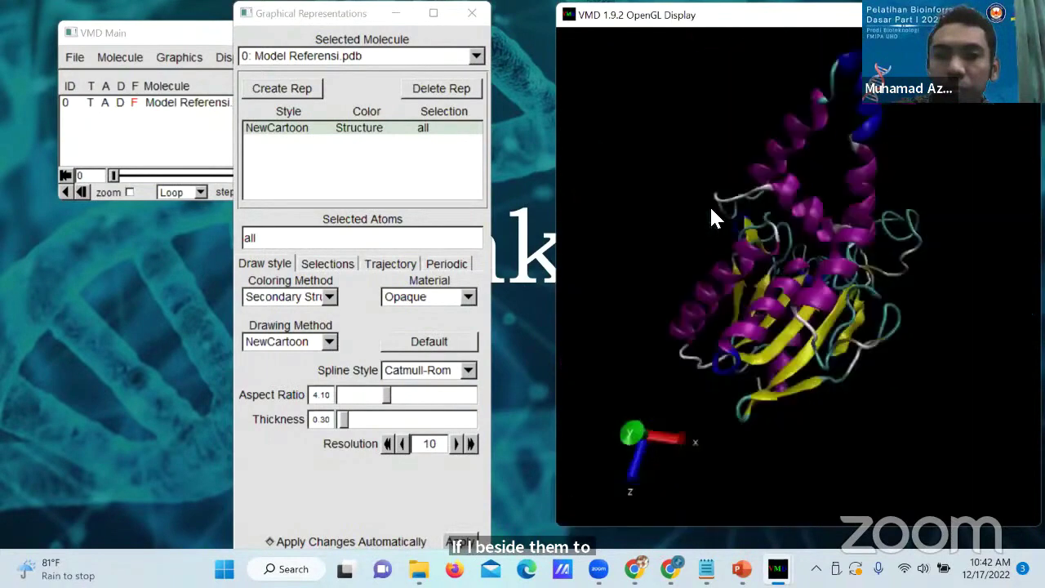
pyautogui.moveTo(931, 145); pyautogui.dragTo(866, 112)
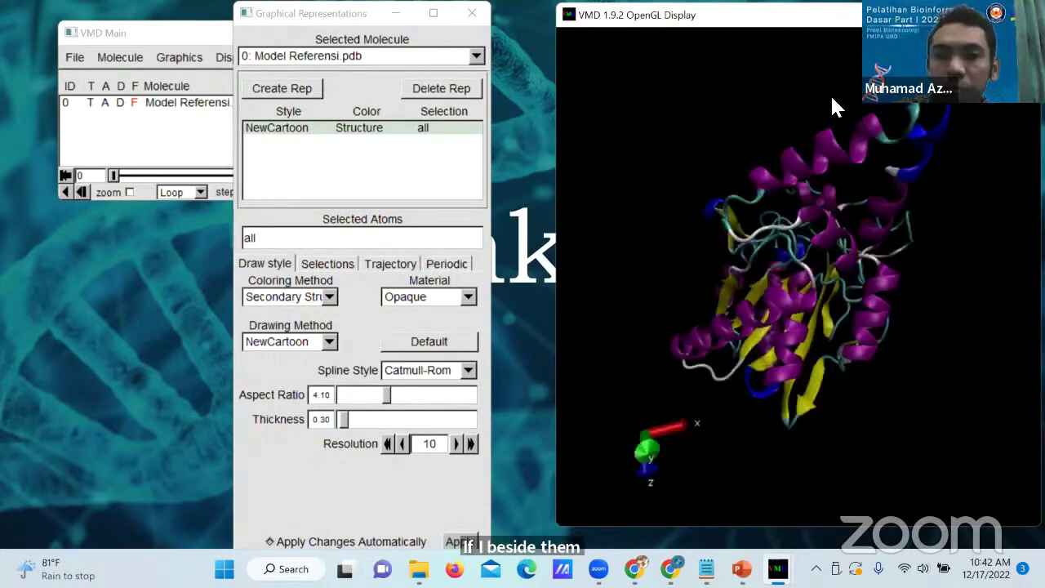
pyautogui.moveTo(952, 339); pyautogui.dragTo(894, 315)
pyautogui.moveTo(828, 373); pyautogui.dragTo(770, 147)
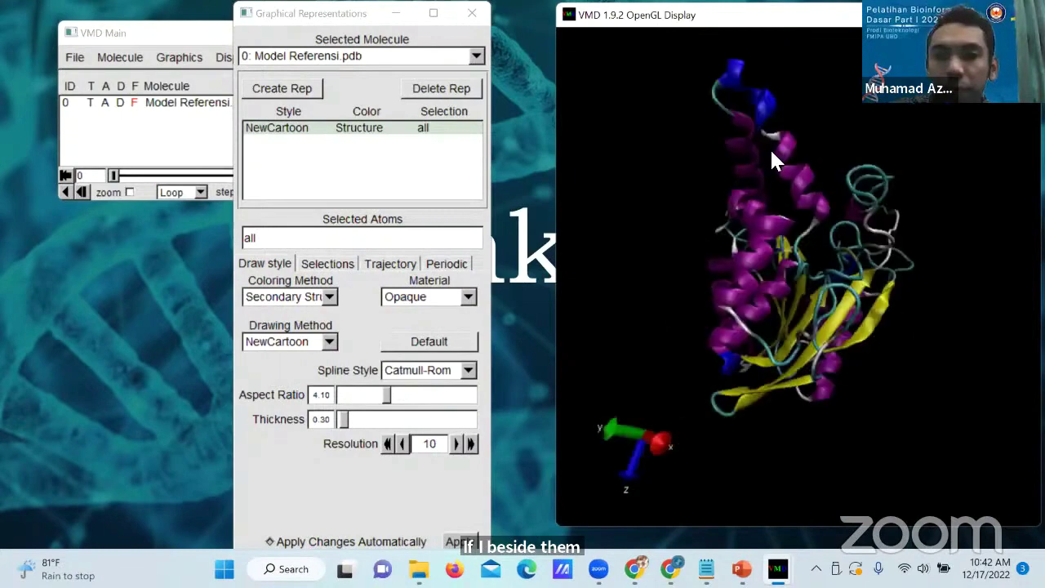
pyautogui.moveTo(824, 109); pyautogui.dragTo(903, 103)
pyautogui.moveTo(951, 237); pyautogui.dragTo(759, 190)
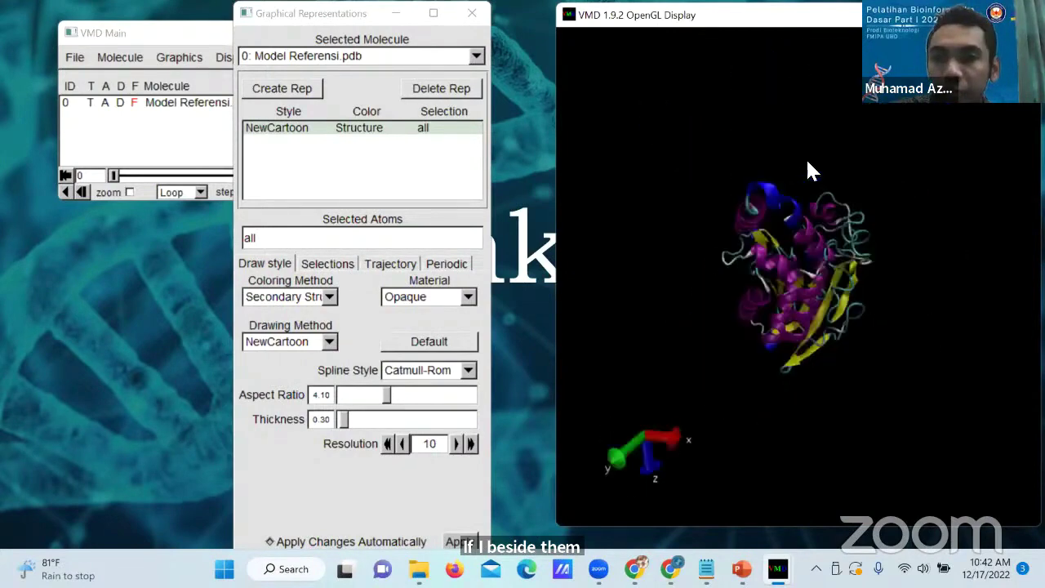
pyautogui.moveTo(819, 211); pyautogui.dragTo(851, 244)
pyautogui.scroll(5, 850, 244)
pyautogui.scroll(-5, 850, 266)
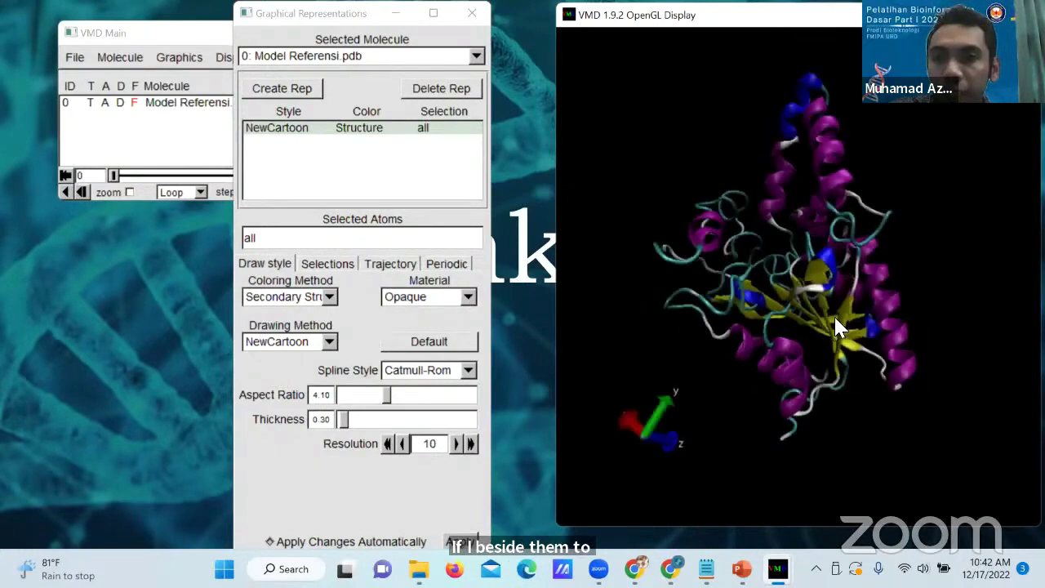
# - Inspect the front, back and underside of the secondary-structure-colored protein by turning it further
pyautogui.moveTo(966, 310); pyautogui.dragTo(961, 326)
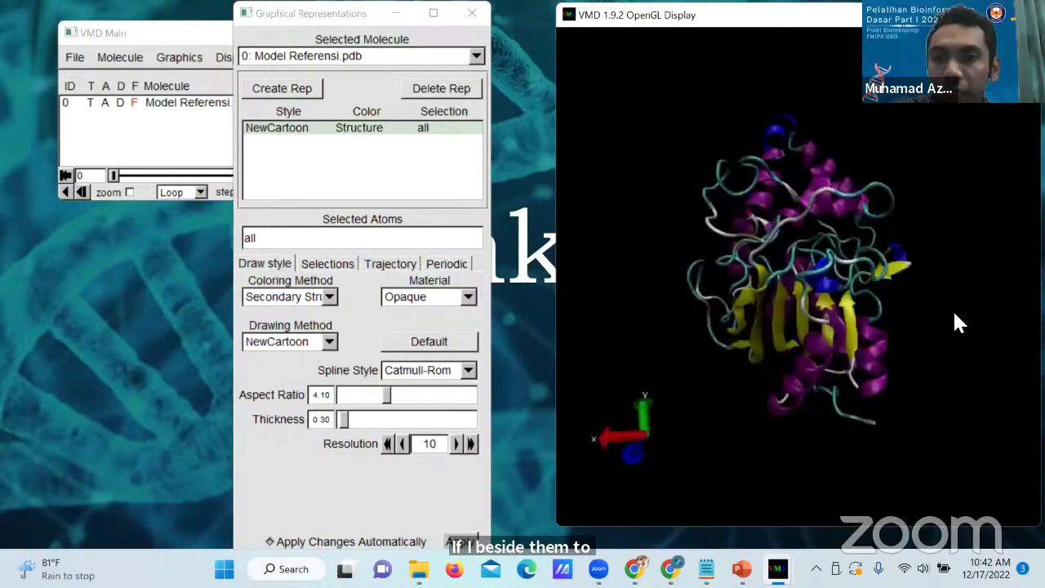
pyautogui.moveTo(886, 207); pyautogui.dragTo(920, 192)
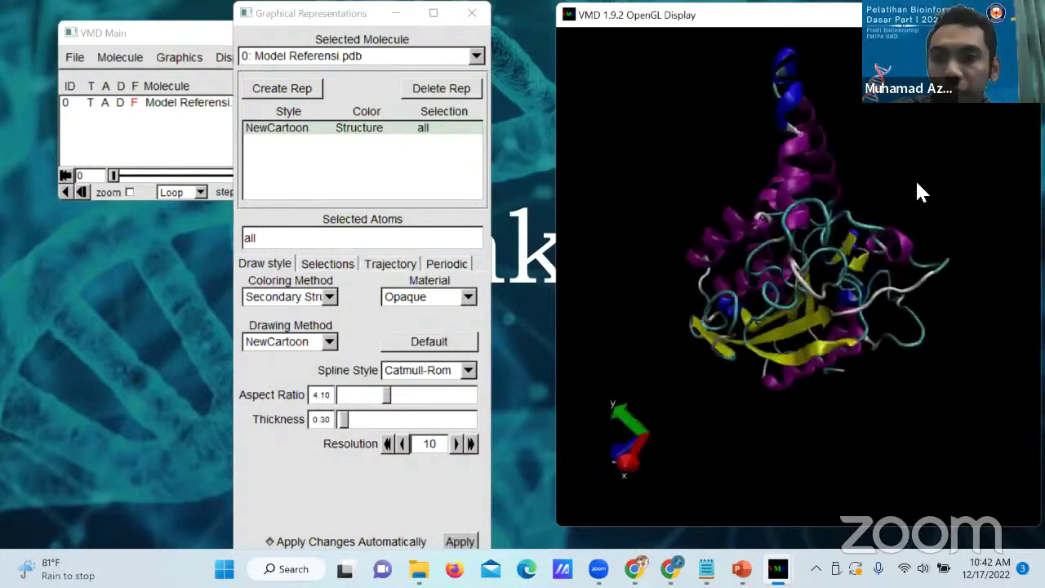
pyautogui.moveTo(707, 169); pyautogui.dragTo(872, 265)
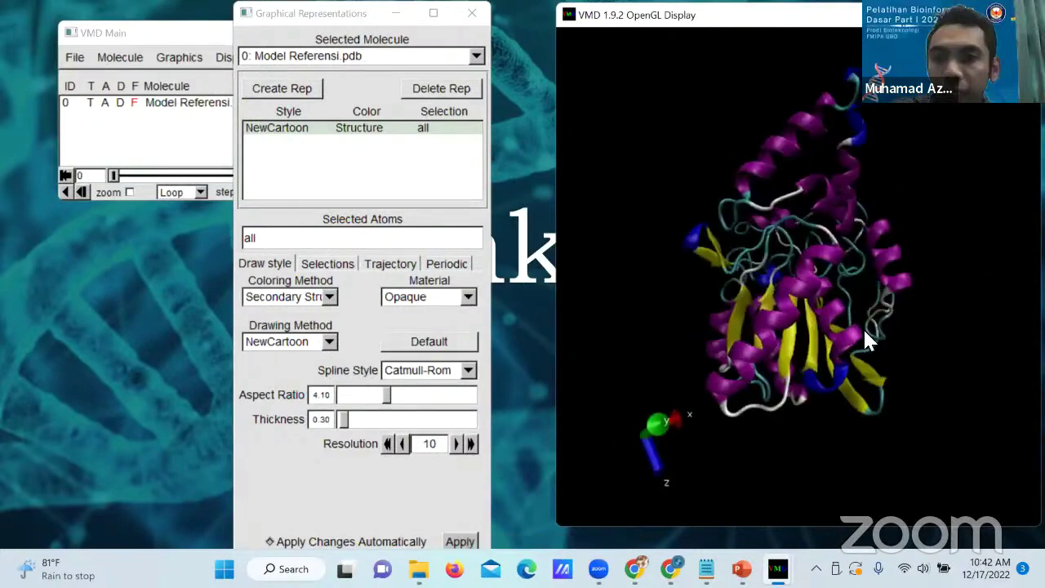
pyautogui.moveTo(863, 328); pyautogui.dragTo(855, 305)
pyautogui.moveTo(844, 226); pyautogui.dragTo(849, 288)
pyautogui.moveTo(778, 287)
pyautogui.mouseDown()
pyautogui.moveTo(743, 278)
pyautogui.moveTo(572, 282)
pyautogui.mouseUp()
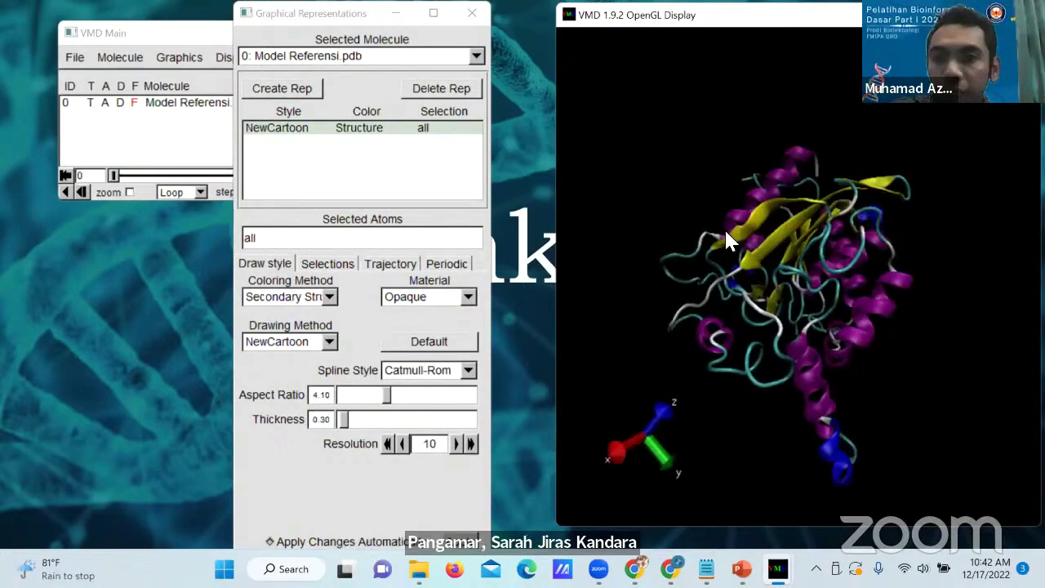
pyautogui.moveTo(689, 232); pyautogui.dragTo(860, 278)
pyautogui.moveTo(803, 307); pyautogui.dragTo(912, 318)
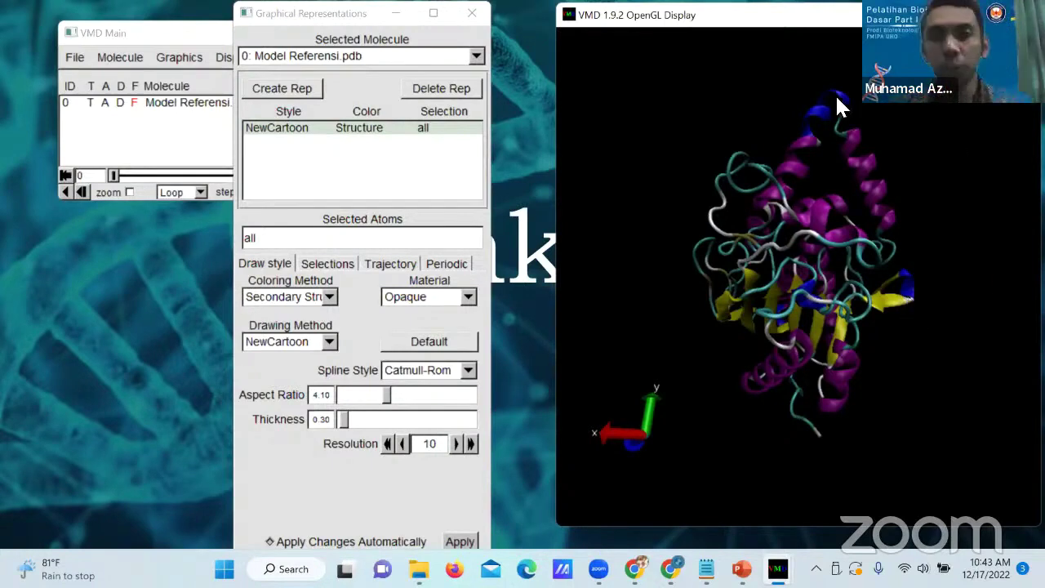
# - Label the alpha carbon of residue GLY176 near the protruding helices of the protein
pyautogui.moveTo(822, 133); pyautogui.dragTo(702, 94)
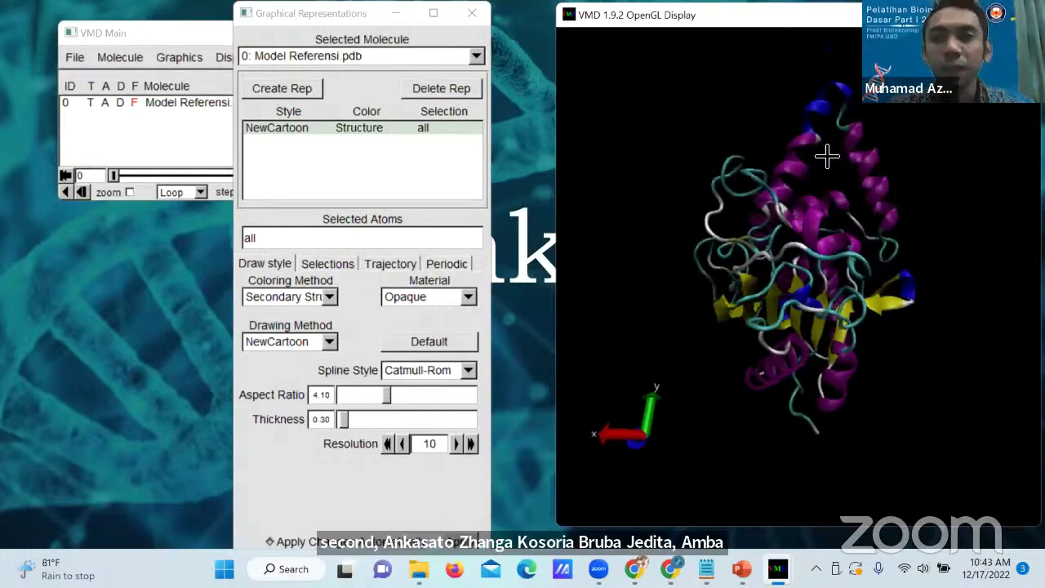
pyautogui.scroll(2, 946, 317)
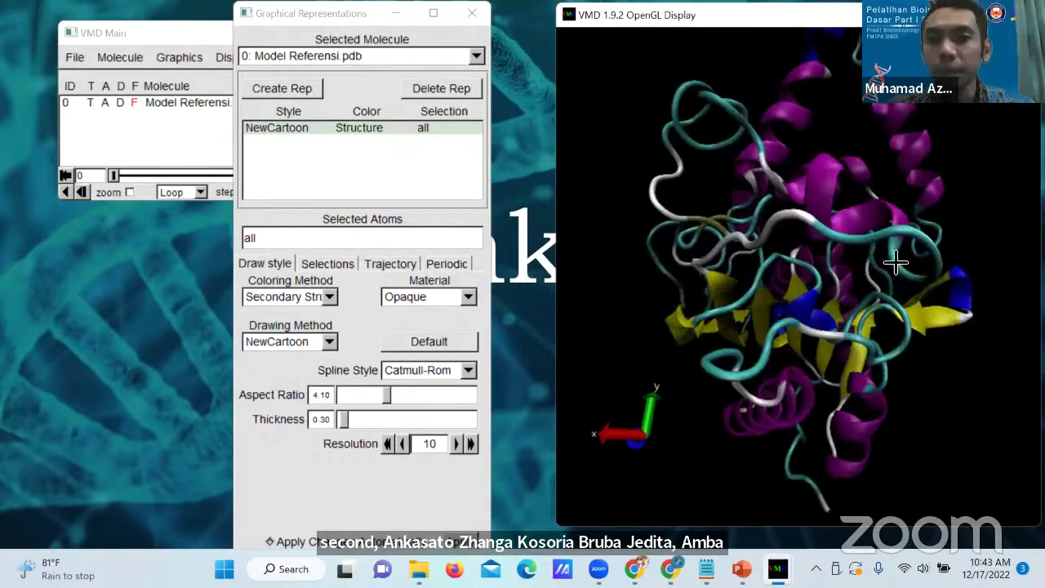
pyautogui.scroll(2, 876, 163)
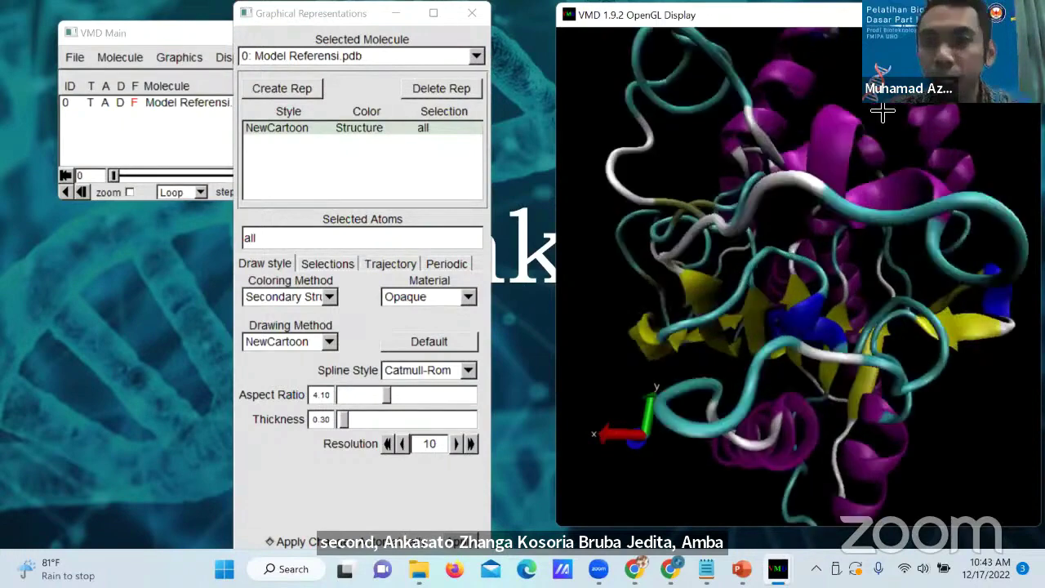
pyautogui.scroll(-4, 849, 111)
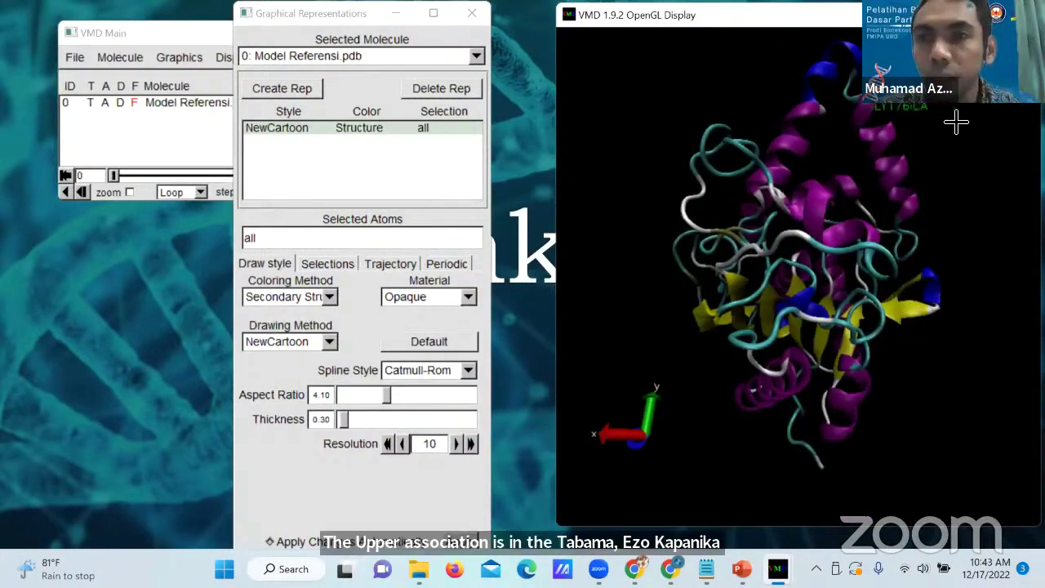
pyautogui.moveTo(860, 59); pyautogui.dragTo(862, 56)
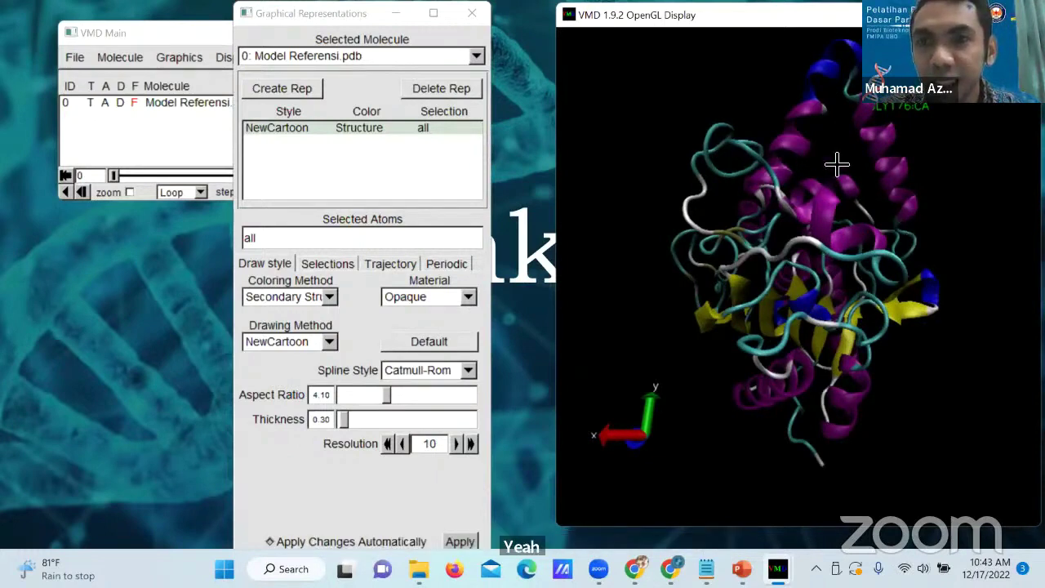
# - Label the alpha carbon of residue 157 on a loop above the beta sheets
pyautogui.moveTo(806, 183); pyautogui.dragTo(772, 173)
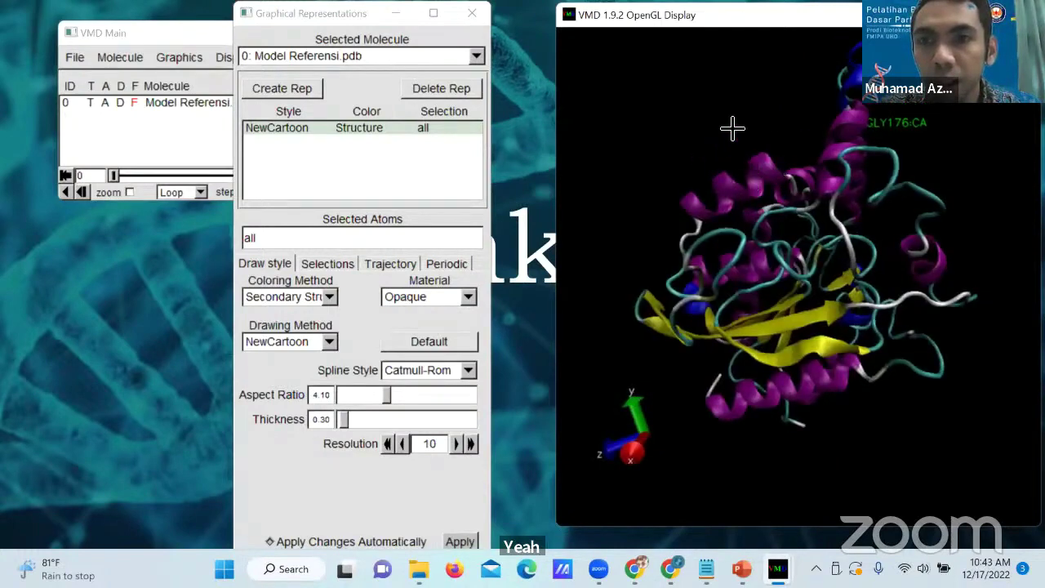
pyautogui.scroll(3, 772, 108)
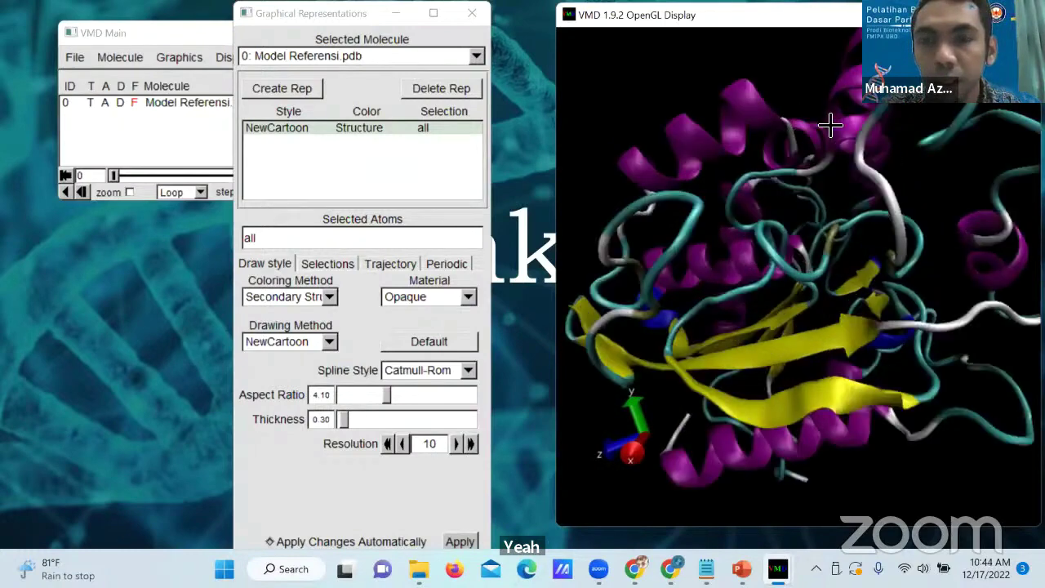
pyautogui.click(832, 236)
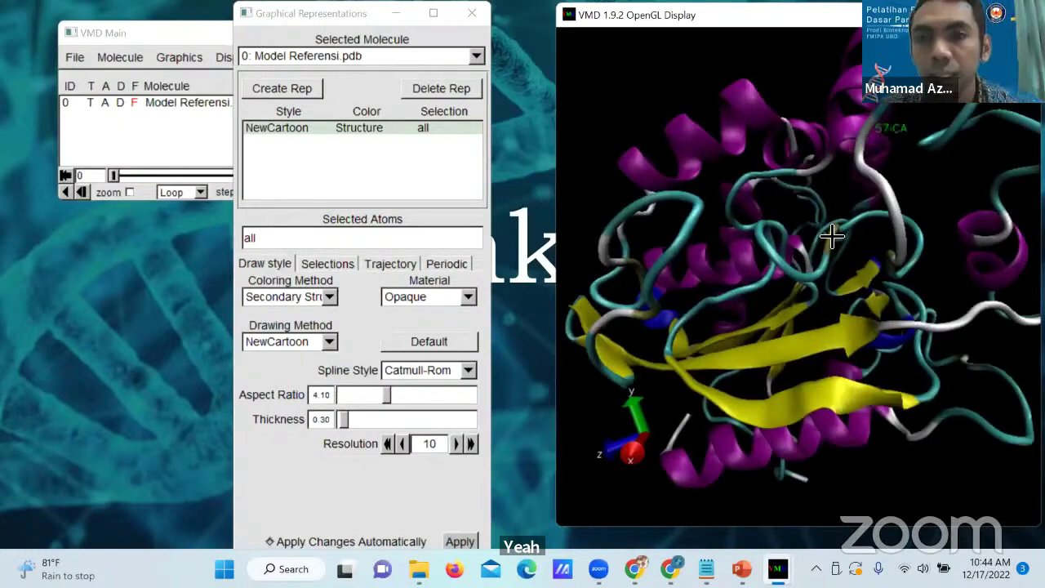
# - Examine the positions of the two labelled residues in the protein from different angles and distances
pyautogui.moveTo(831, 236); pyautogui.dragTo(853, 39)
pyautogui.moveTo(883, 149); pyautogui.dragTo(969, 185)
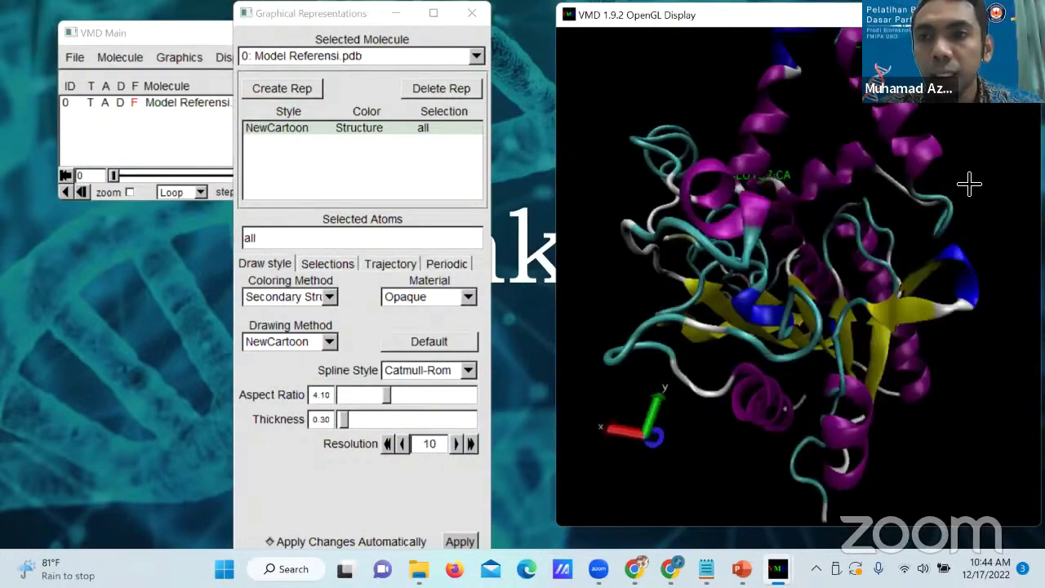
pyautogui.moveTo(972, 241); pyautogui.dragTo(941, 204)
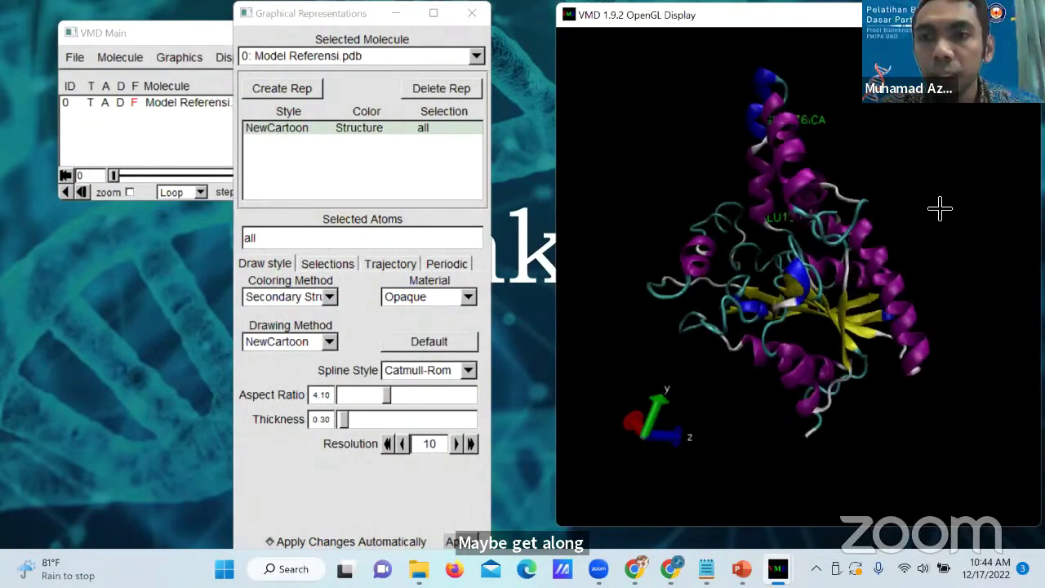
pyautogui.scroll(2, 940, 209)
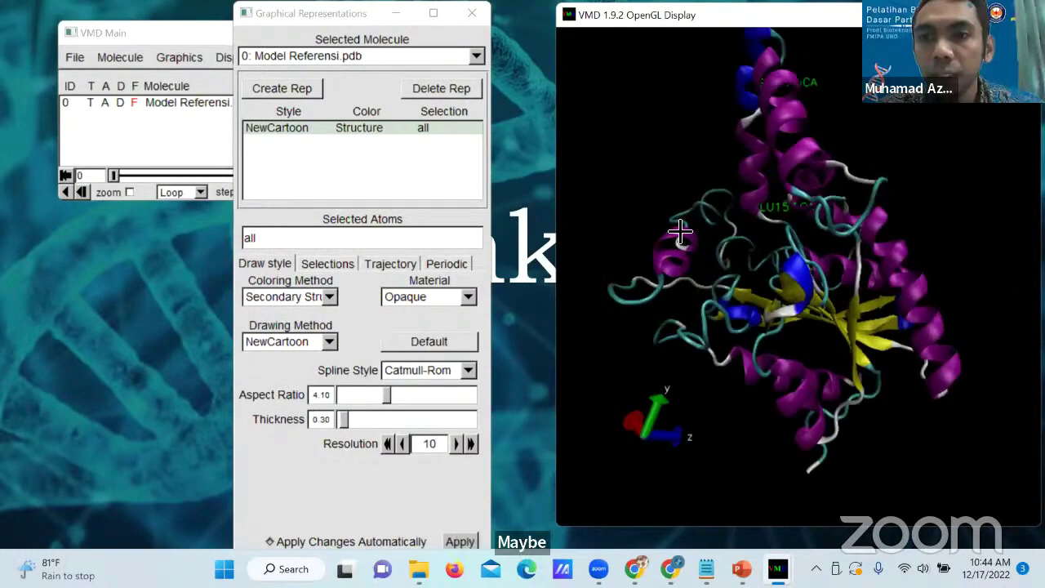
pyautogui.moveTo(680, 232); pyautogui.dragTo(716, 159)
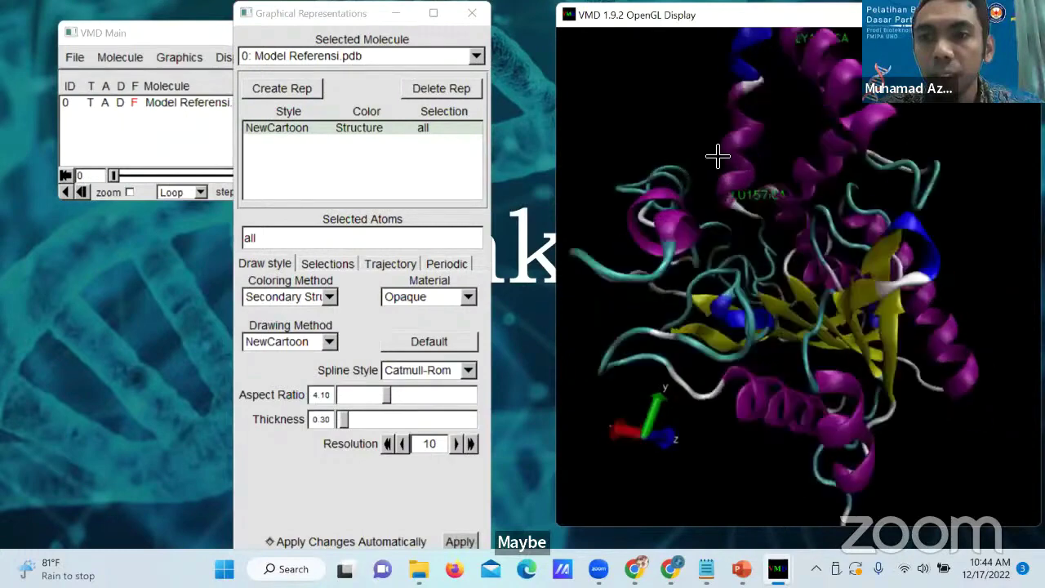
# - Label the alpha carbon of residue LYS213 on a helix beside the beta sheets
pyautogui.moveTo(793, 354); pyautogui.dragTo(961, 381)
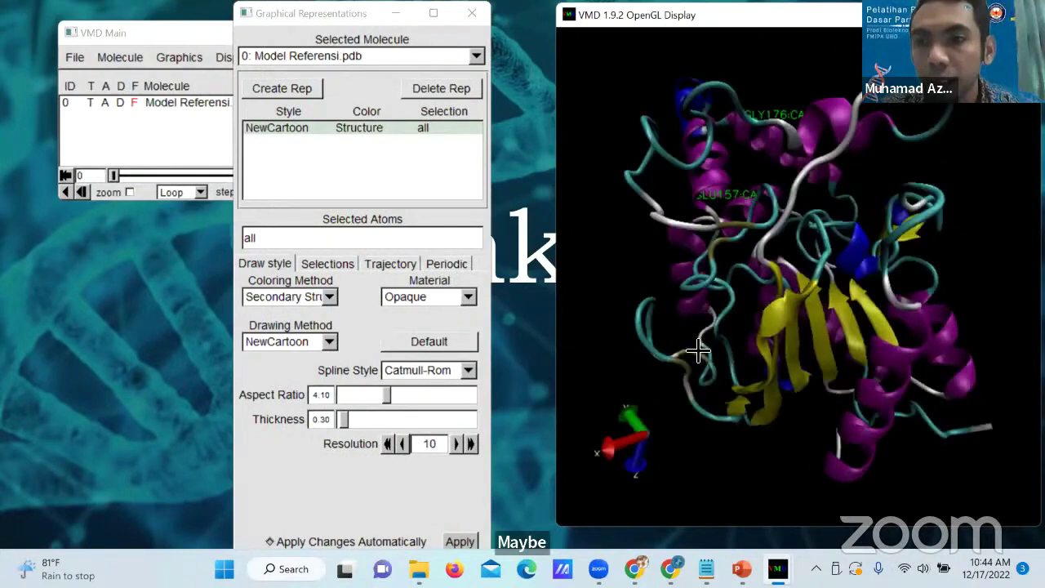
pyautogui.moveTo(602, 334); pyautogui.dragTo(648, 338)
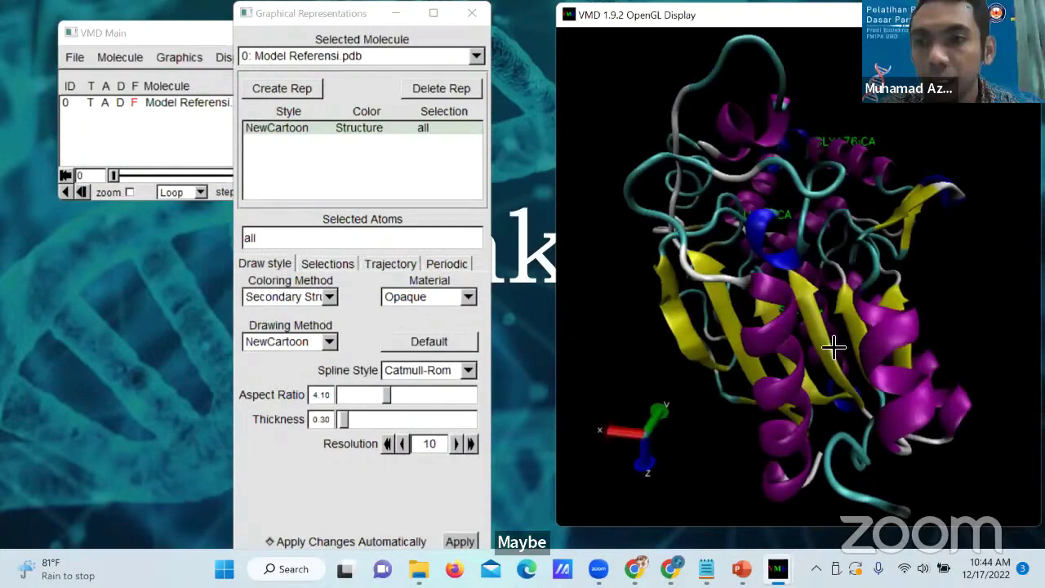
pyautogui.moveTo(902, 363); pyautogui.dragTo(834, 349)
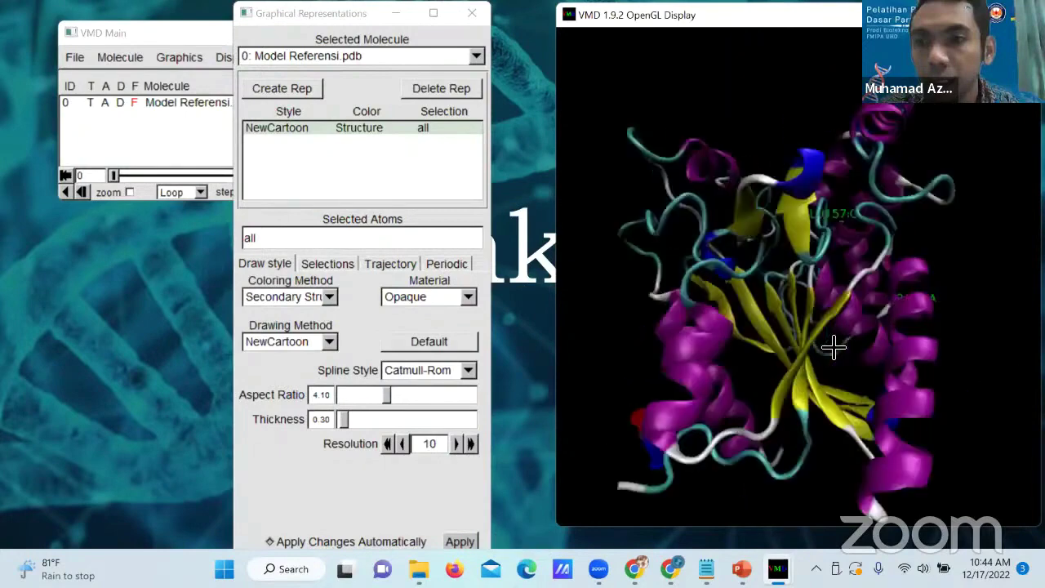
pyautogui.scroll(2, 850, 346)
pyautogui.scroll(-2, 957, 274)
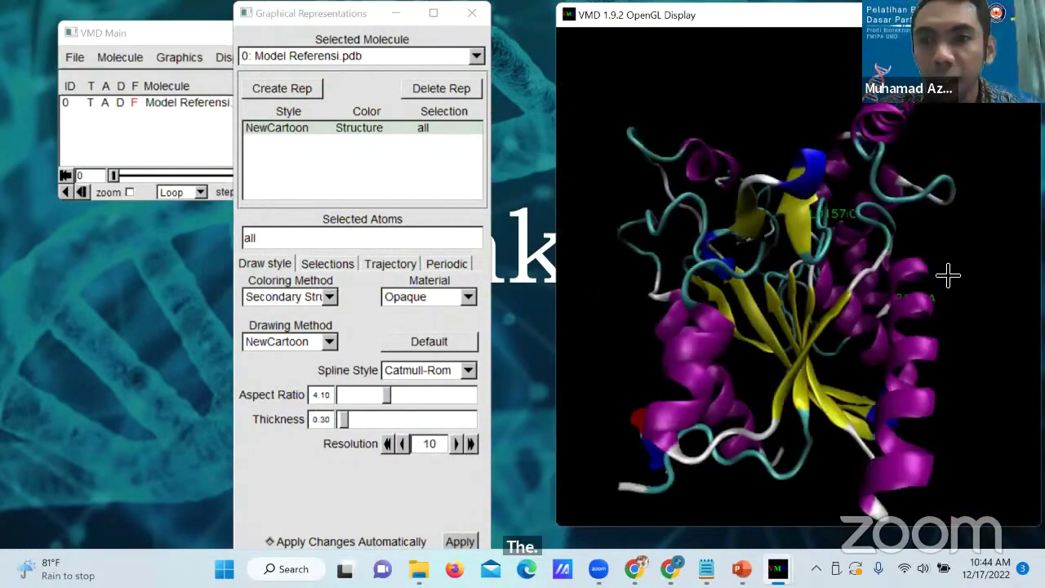
# - Examine the positions of the three labelled residues in the protein from different sides
pyautogui.moveTo(742, 285); pyautogui.dragTo(959, 229)
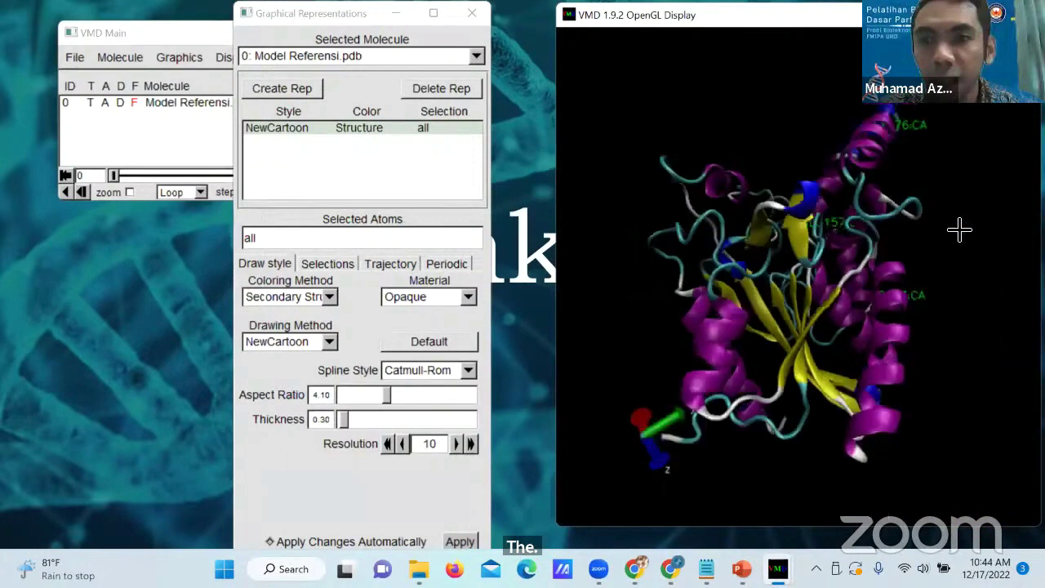
pyautogui.moveTo(781, 149); pyautogui.dragTo(849, 186)
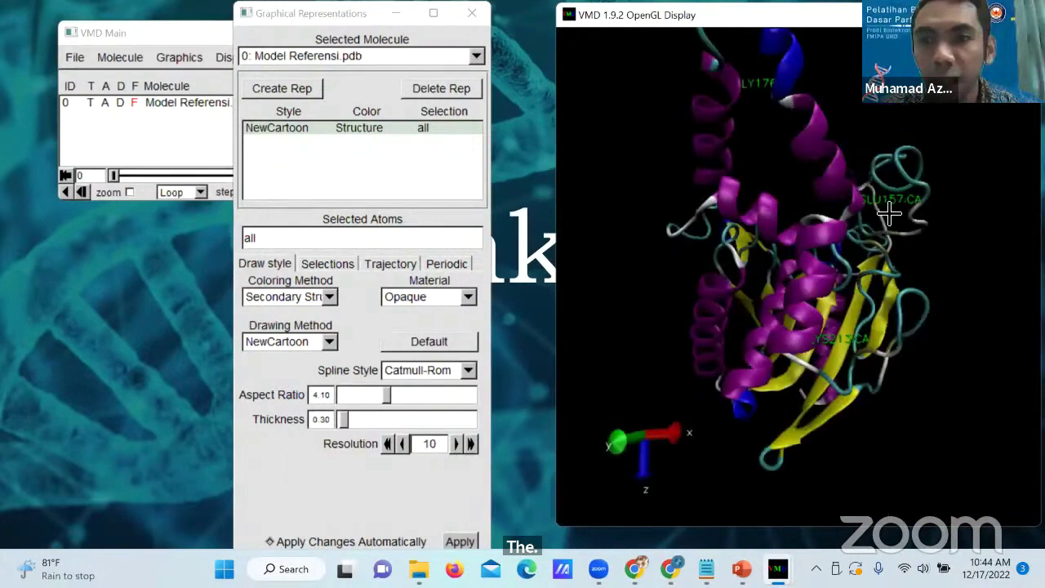
pyautogui.moveTo(864, 180); pyautogui.dragTo(694, 133)
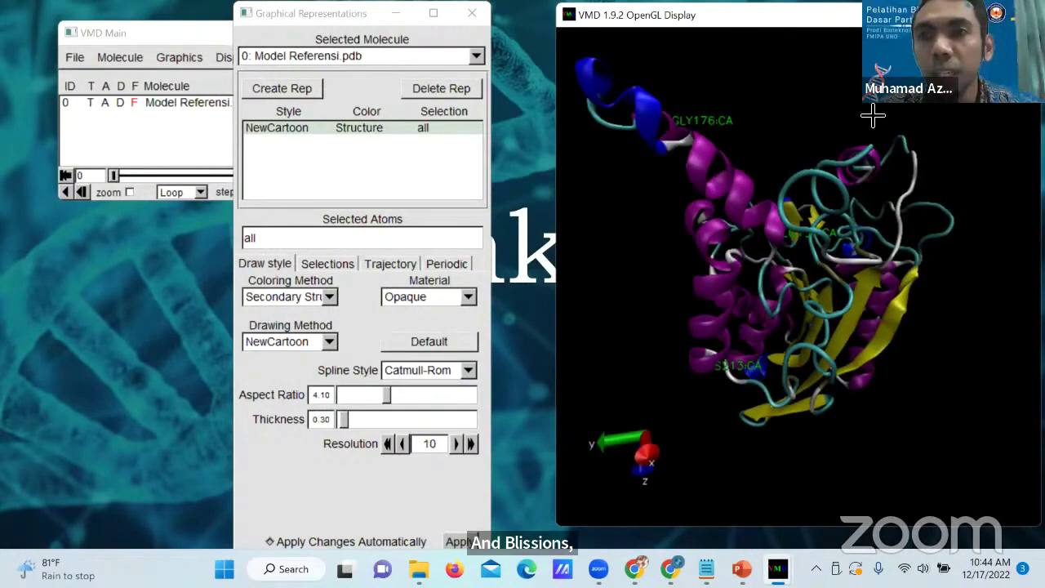
pyautogui.moveTo(954, 110); pyautogui.dragTo(967, 174)
pyautogui.moveTo(972, 368); pyautogui.dragTo(986, 362)
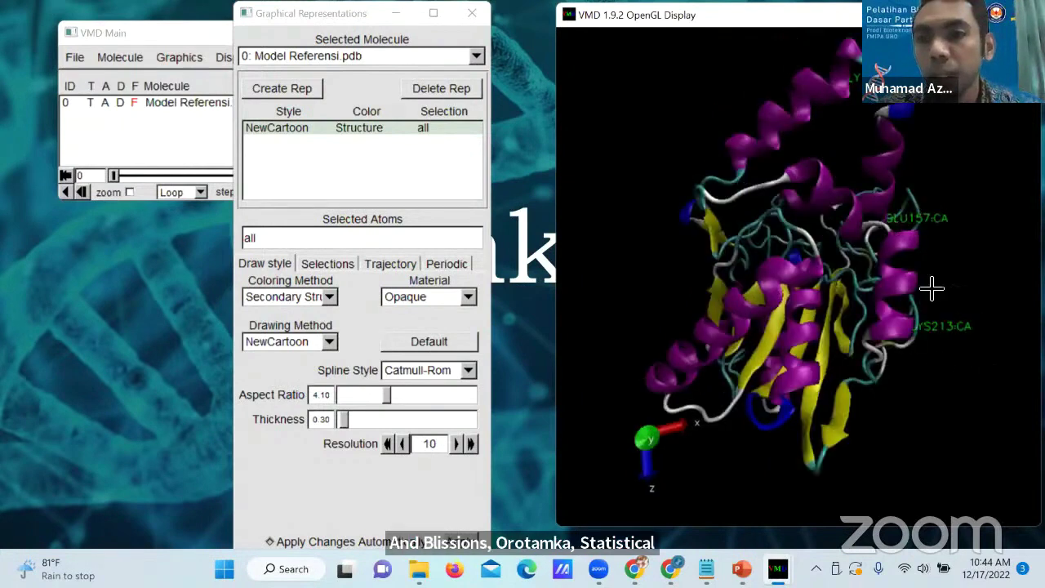
pyautogui.moveTo(929, 350); pyautogui.dragTo(854, 161)
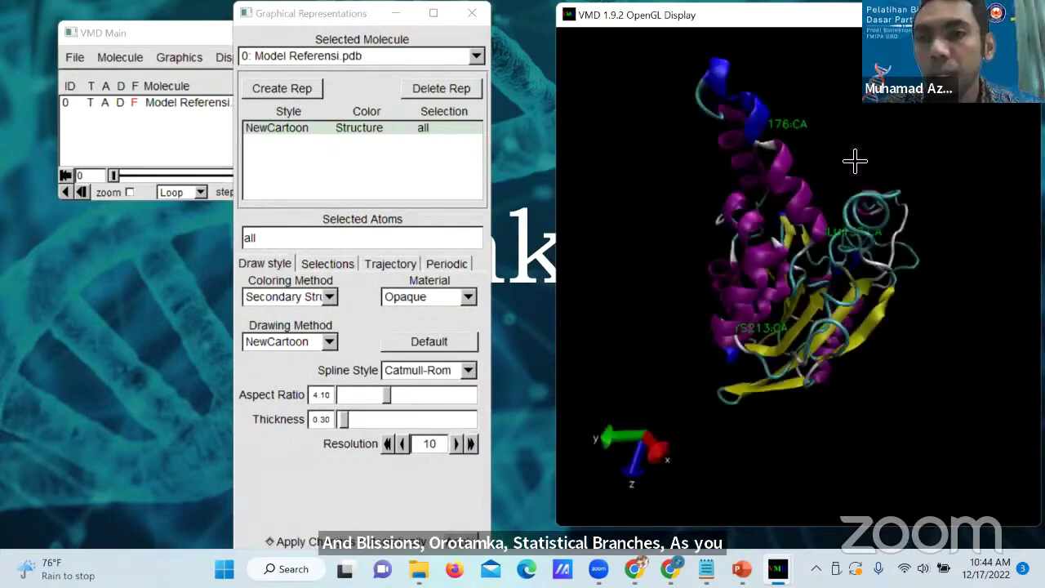
pyautogui.moveTo(929, 154); pyautogui.dragTo(722, 168)
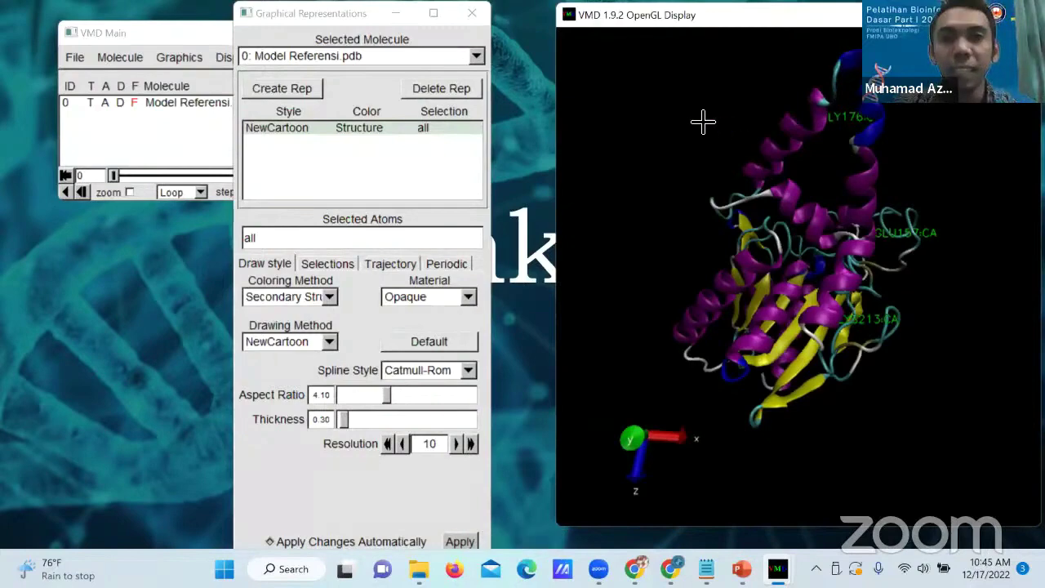
pyautogui.moveTo(962, 154); pyautogui.dragTo(834, 126)
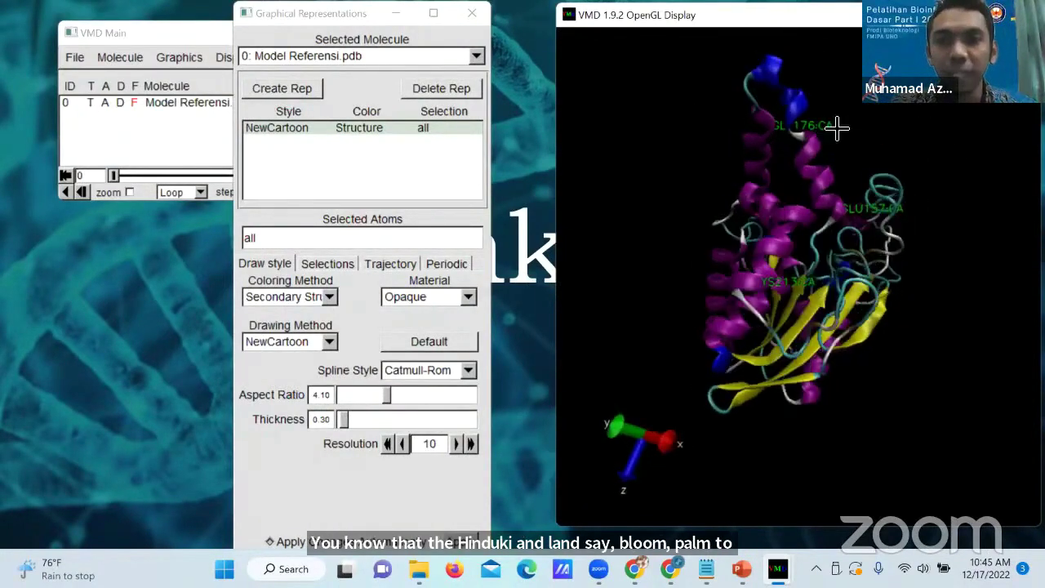
pyautogui.moveTo(757, 133); pyautogui.dragTo(686, 133)
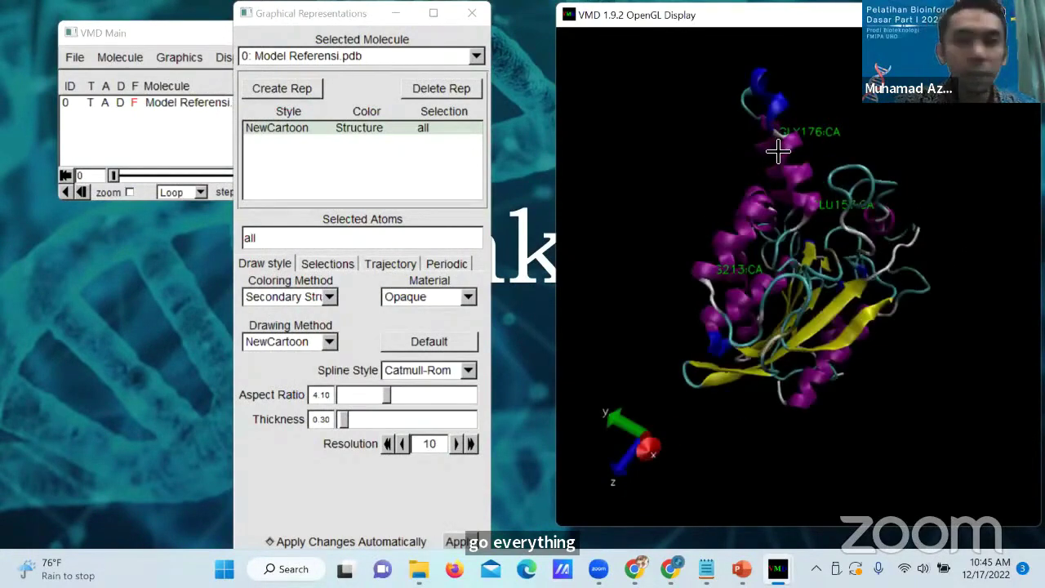
pyautogui.moveTo(726, 185); pyautogui.dragTo(623, 196)
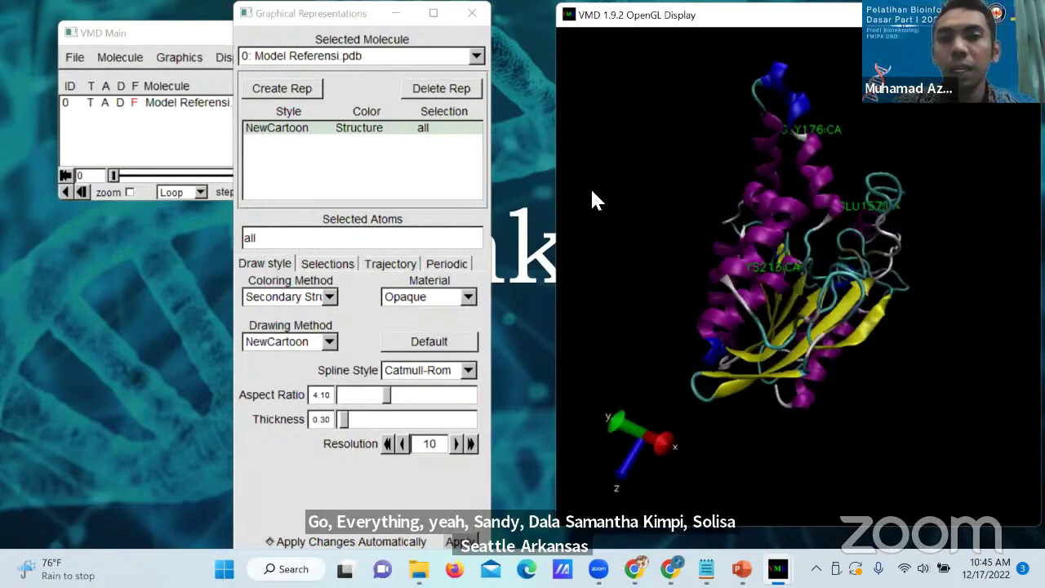
# - Create a second NewCartoon representation of all atoms in Model Referensi.pdb, colored by secondary structure
pyautogui.click(171, 39)
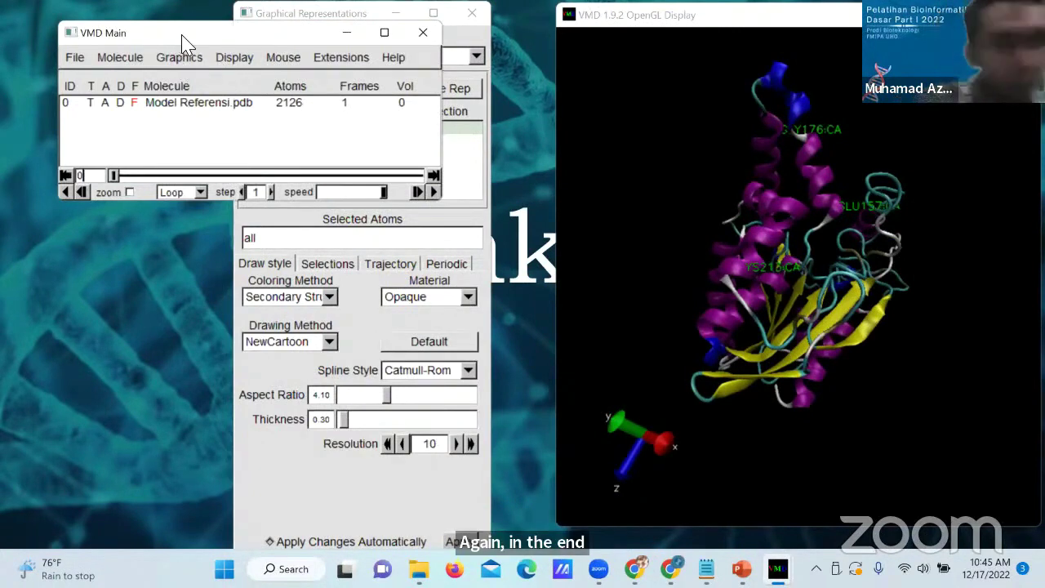
pyautogui.click(300, 23)
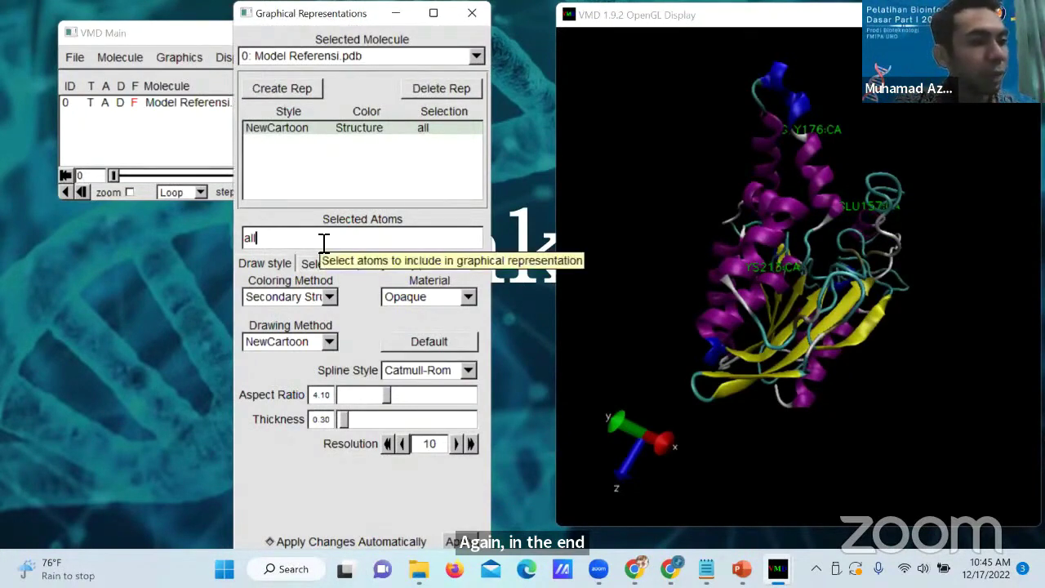
pyautogui.moveTo(825, 220); pyautogui.dragTo(776, 212)
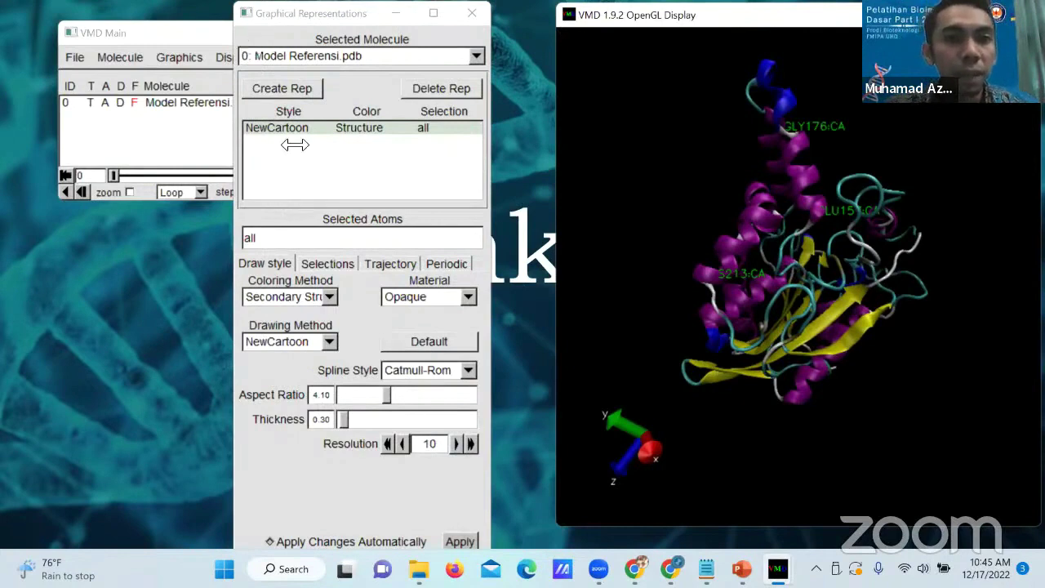
pyautogui.click(282, 89)
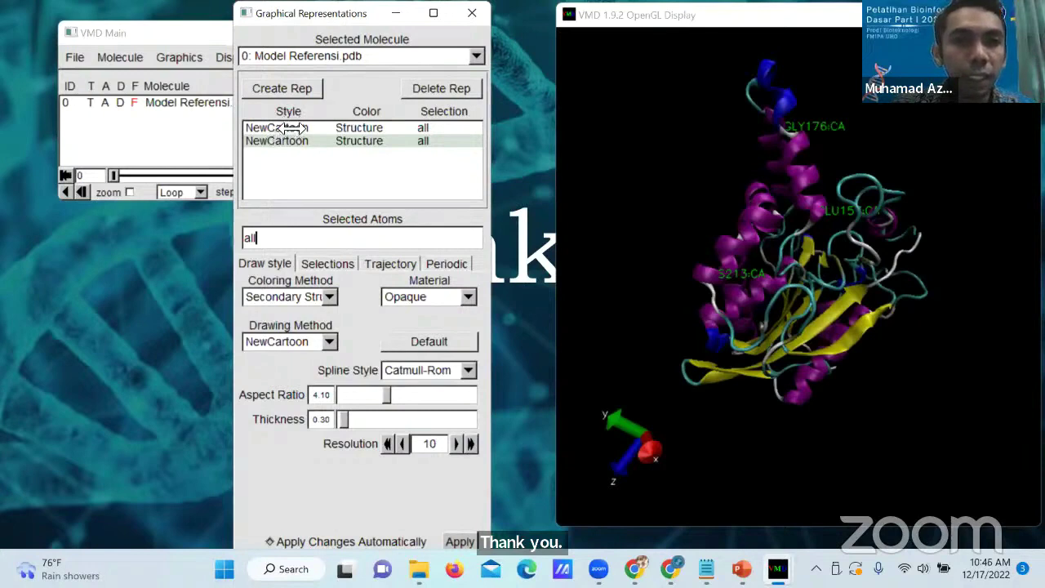
pyautogui.click(287, 128)
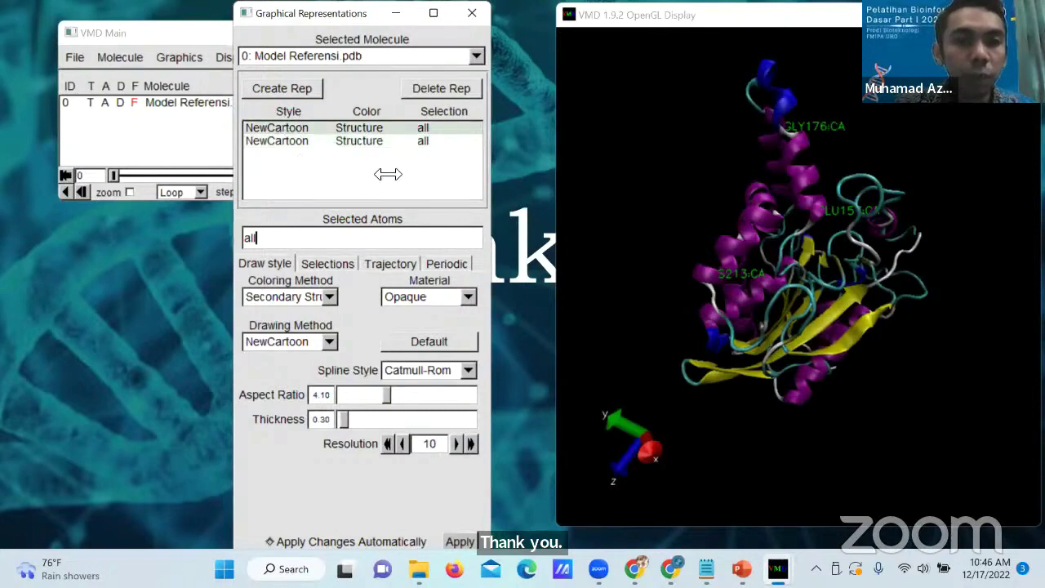
# - Limit the atom selection of the second representation to residue 126
pyautogui.click(280, 141)
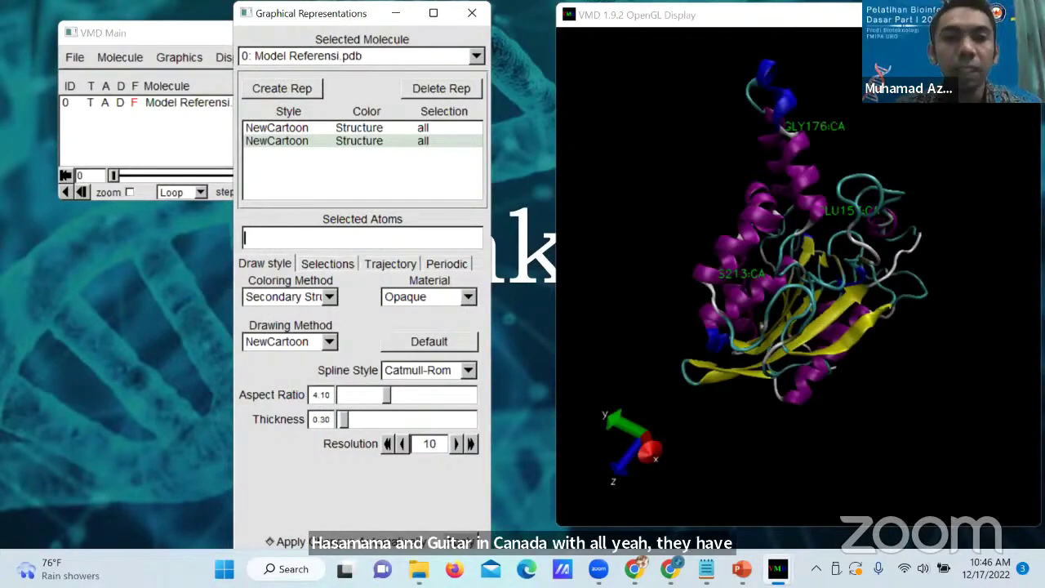
pyautogui.write('sidu')
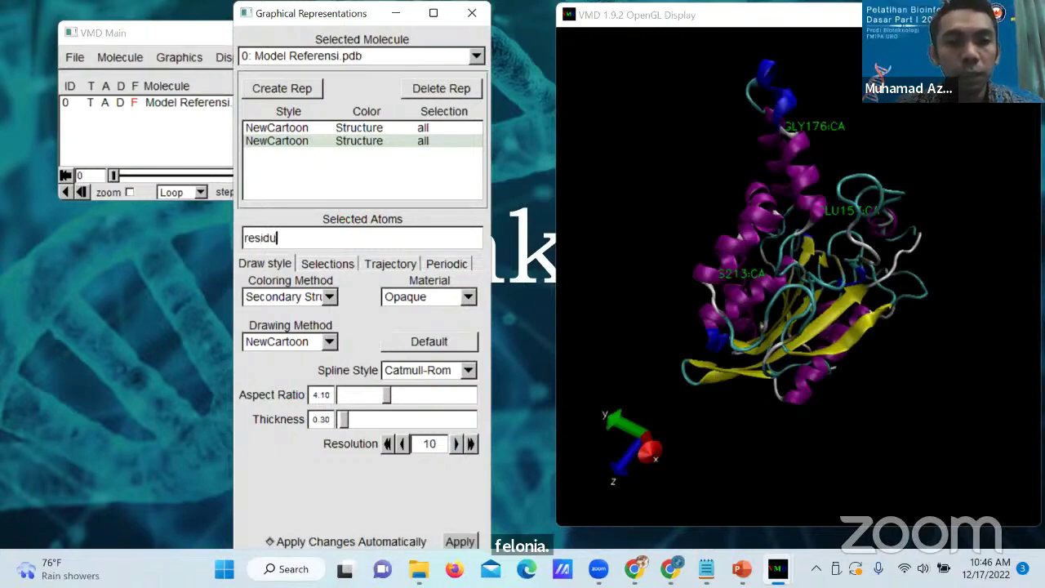
pyautogui.write('e 126')
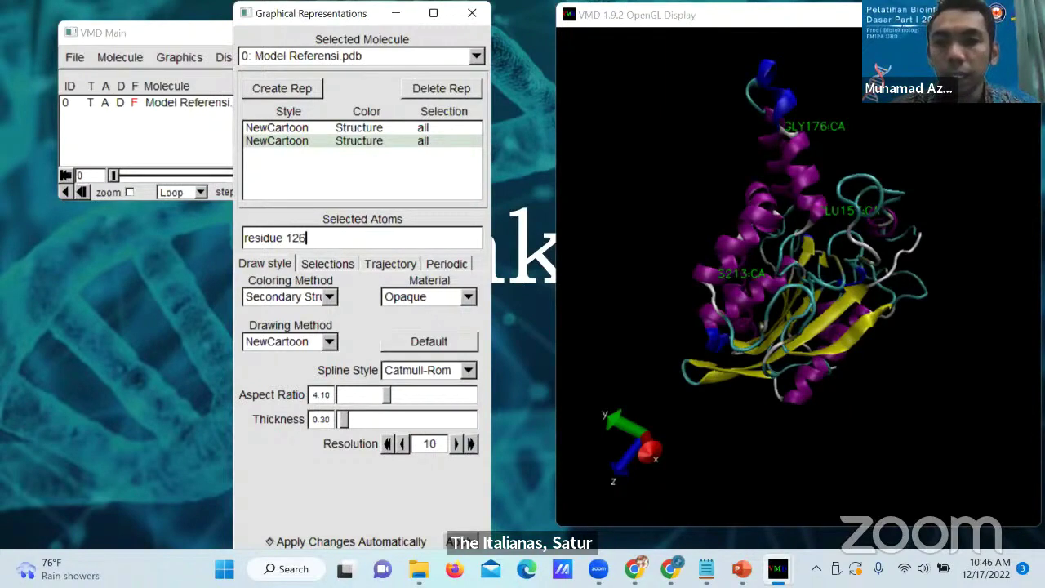
pyautogui.press('Return')
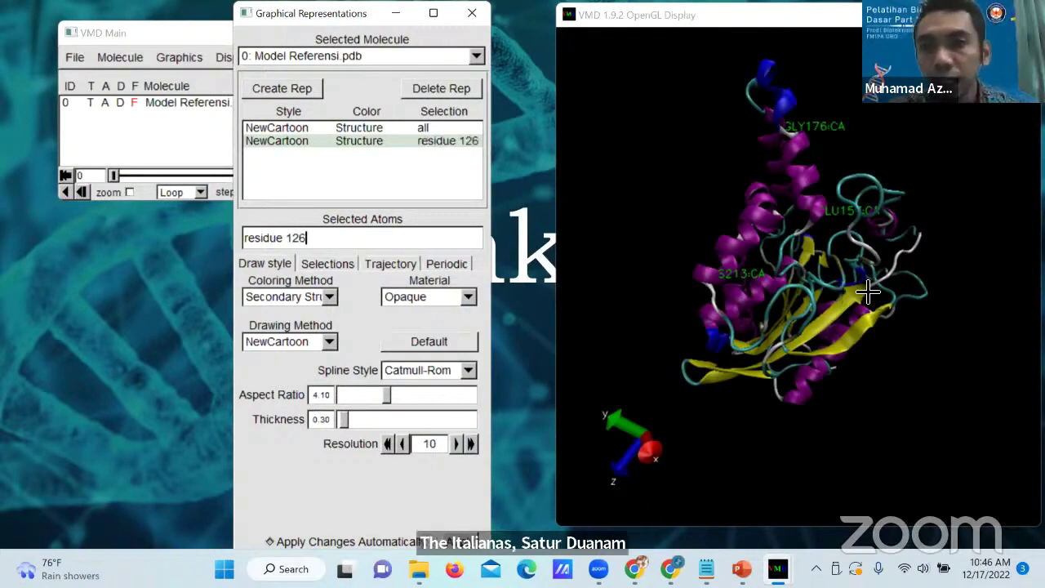
# - Set the drawing method of the residue 126 representation to CPK
pyautogui.moveTo(911, 311); pyautogui.dragTo(833, 288)
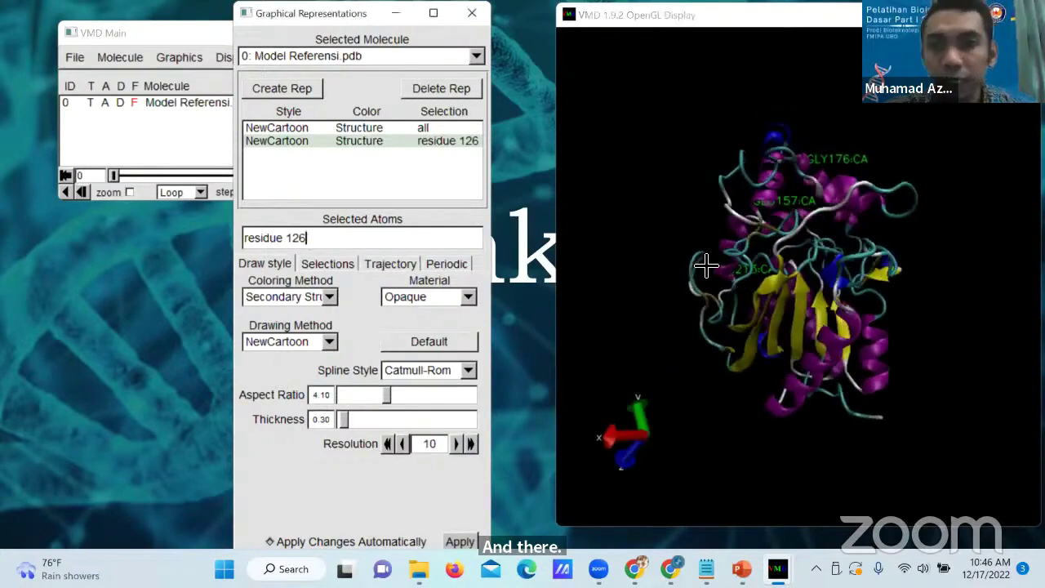
pyautogui.moveTo(790, 275); pyautogui.dragTo(898, 139)
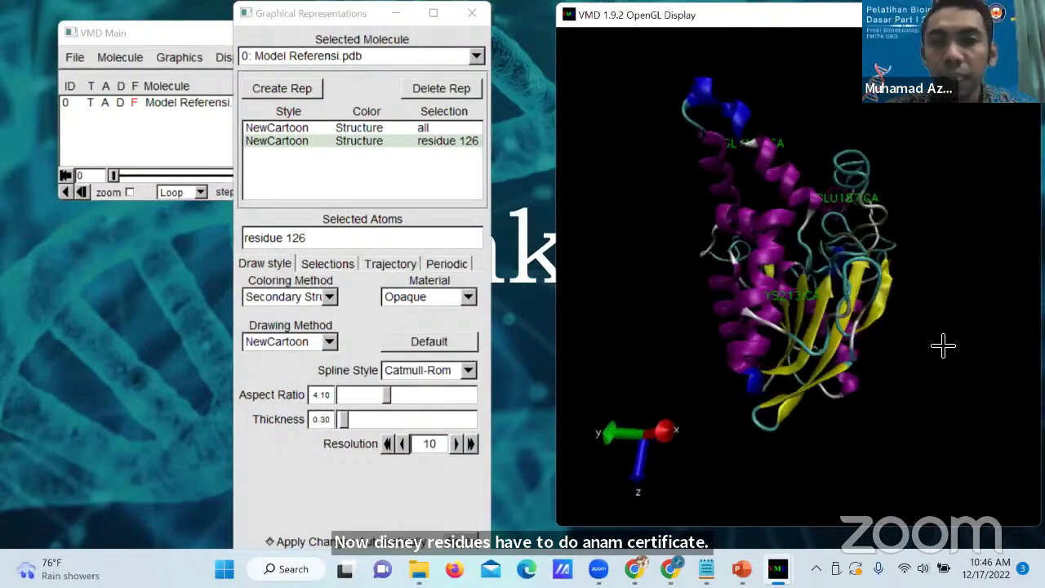
pyautogui.moveTo(931, 373); pyautogui.dragTo(853, 142)
pyautogui.moveTo(855, 90); pyautogui.dragTo(594, 272)
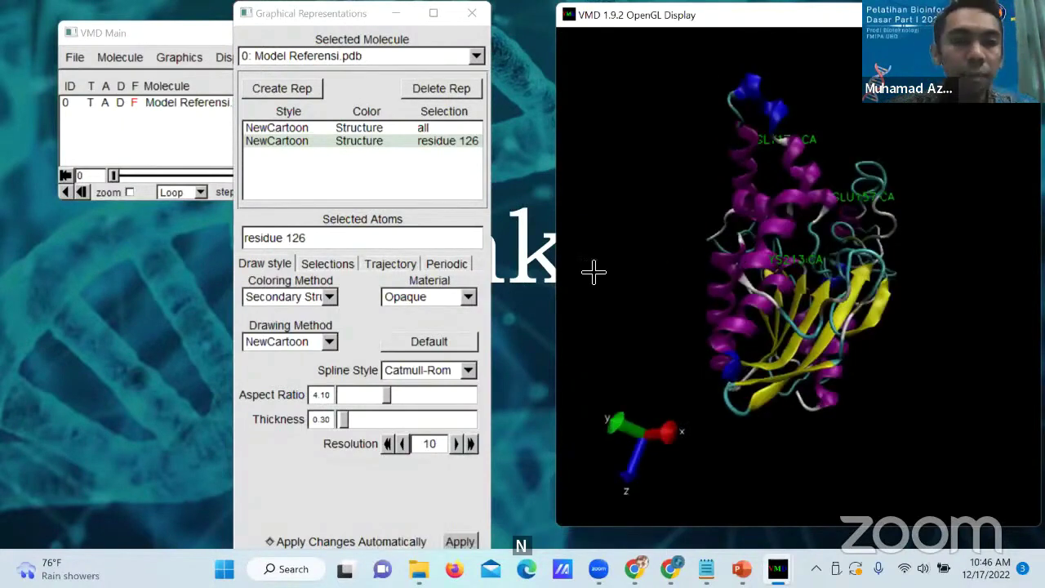
pyautogui.click(330, 342)
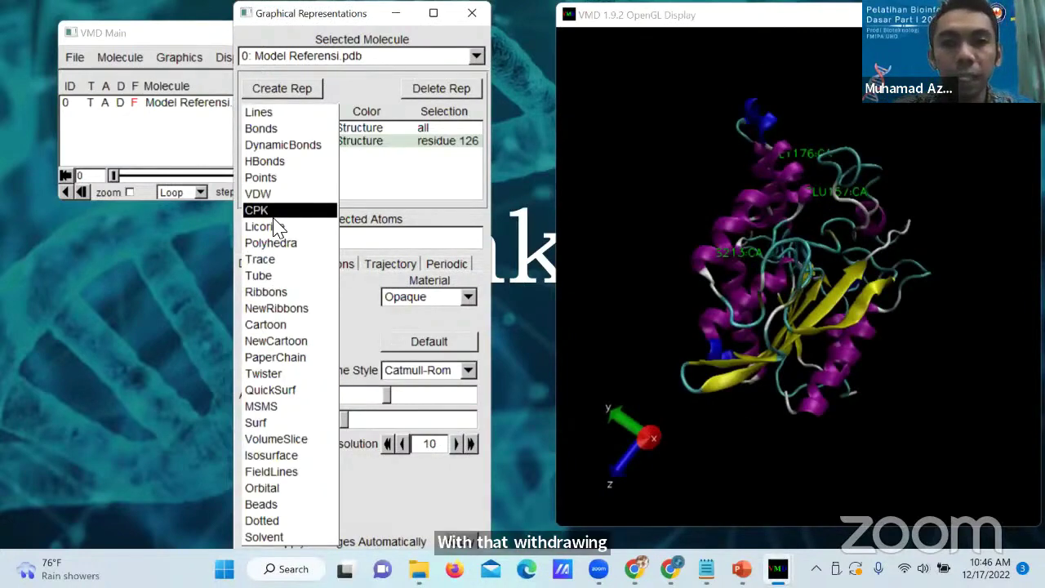
pyautogui.click(274, 217)
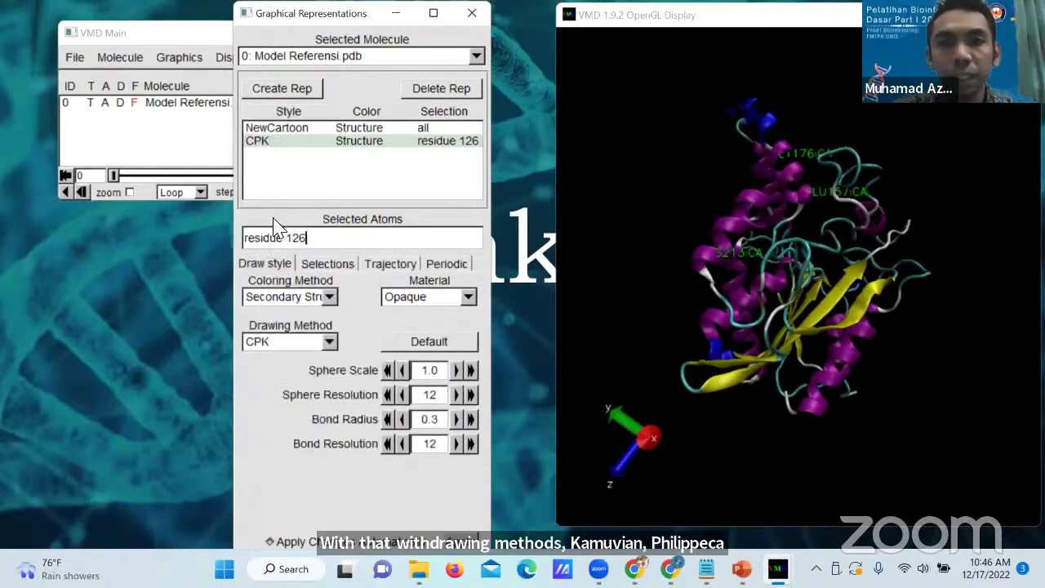
pyautogui.click(329, 343)
pyautogui.click(329, 343)
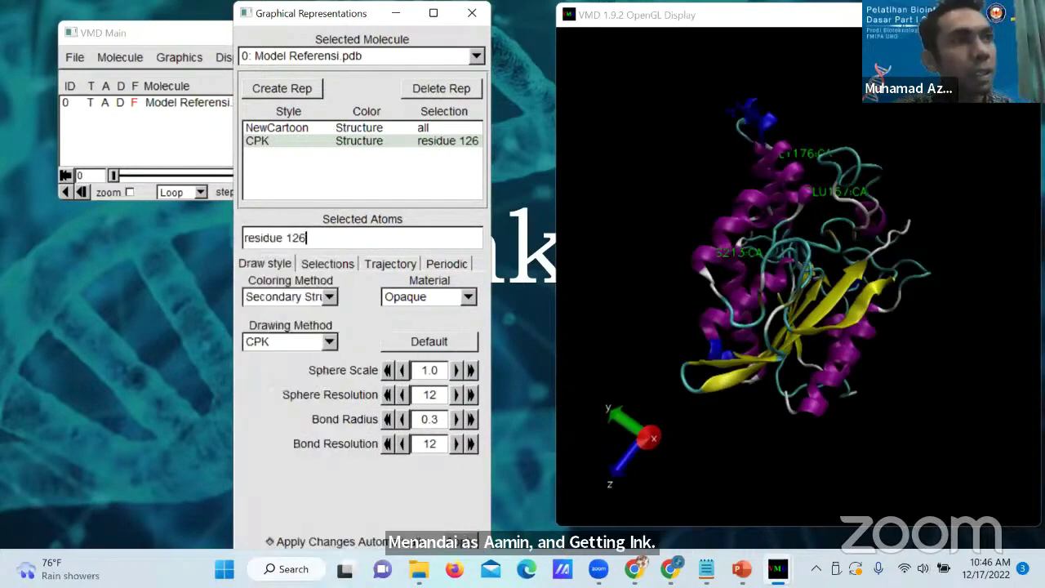
# - Color the CPK representation of residue 126 by ColorID 1 (red) and check it on the protein
pyautogui.moveTo(688, 243); pyautogui.dragTo(634, 65)
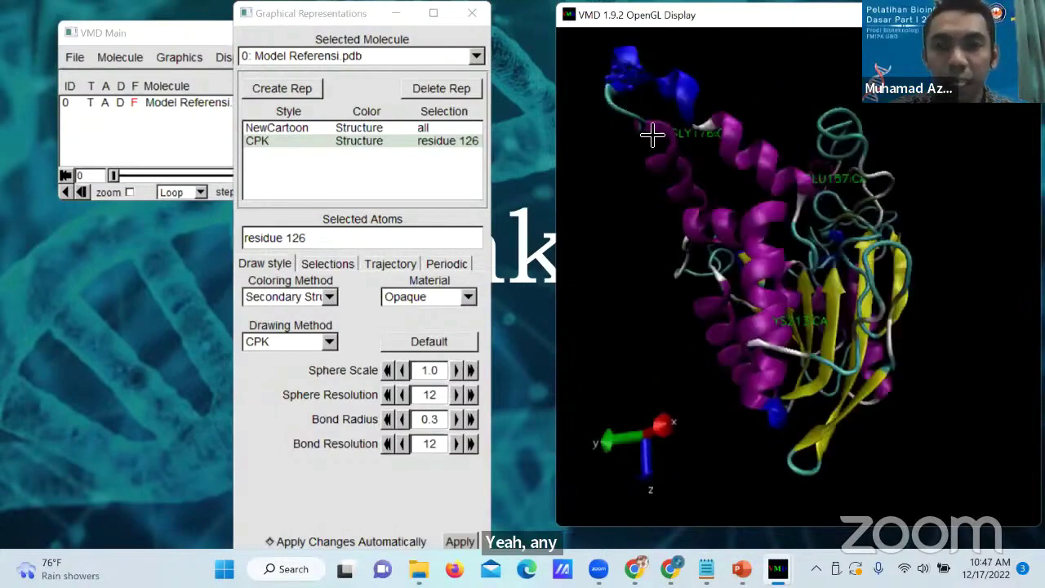
pyautogui.moveTo(812, 103); pyautogui.dragTo(767, 144)
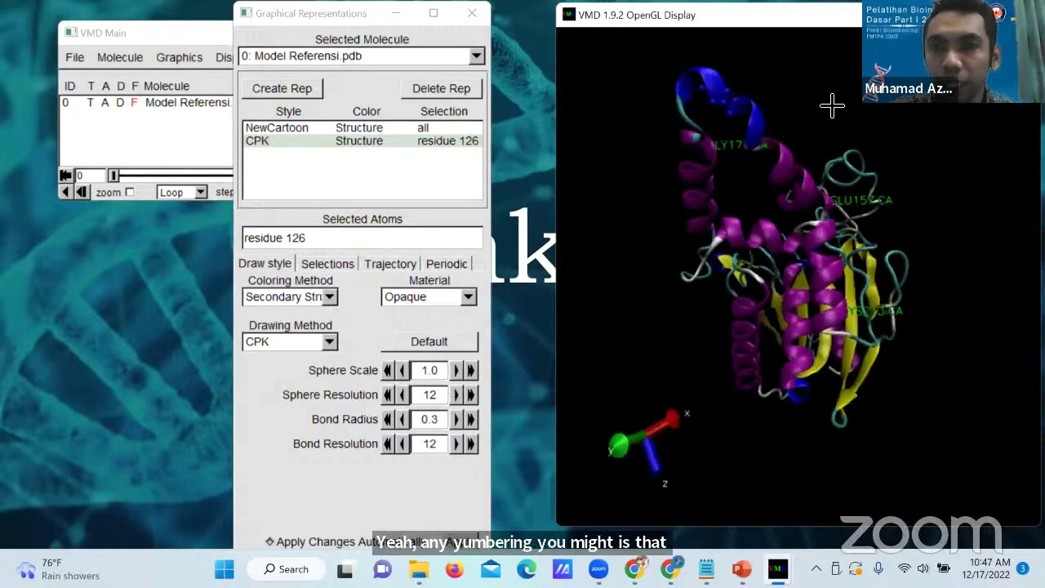
pyautogui.moveTo(820, 101); pyautogui.dragTo(834, 82)
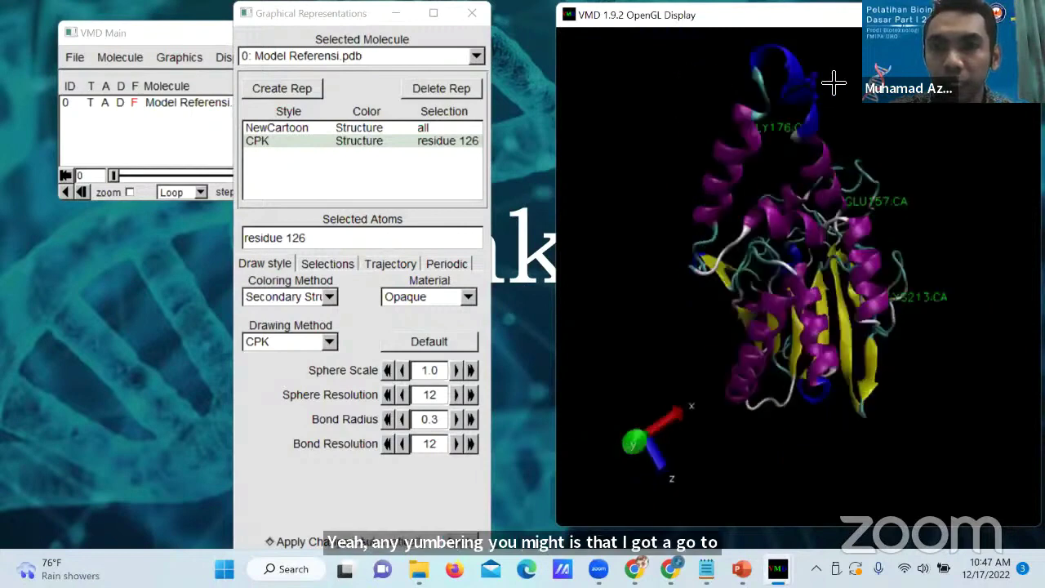
pyautogui.click(328, 297)
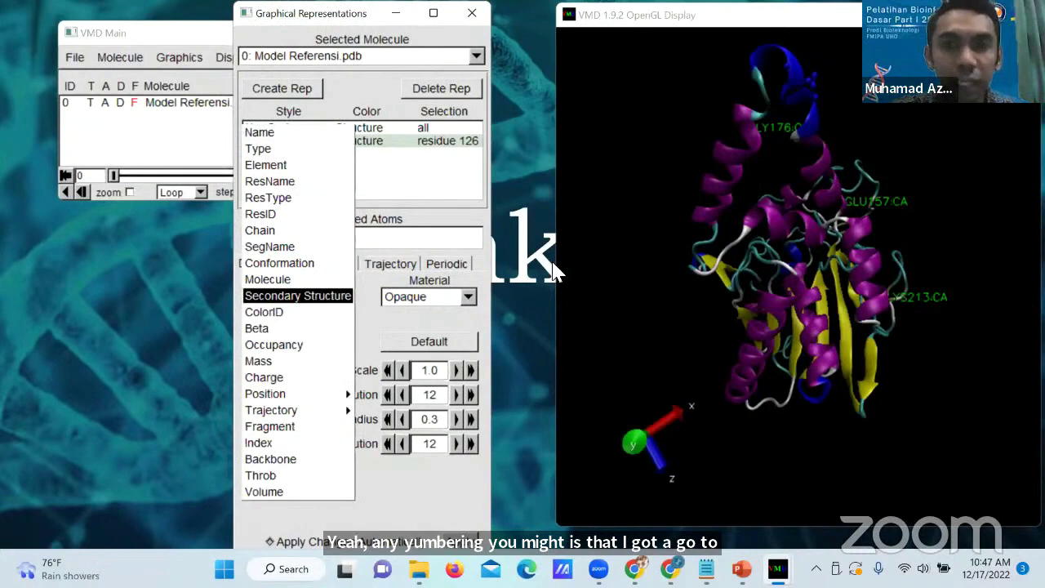
pyautogui.click(343, 312)
pyautogui.click(372, 299)
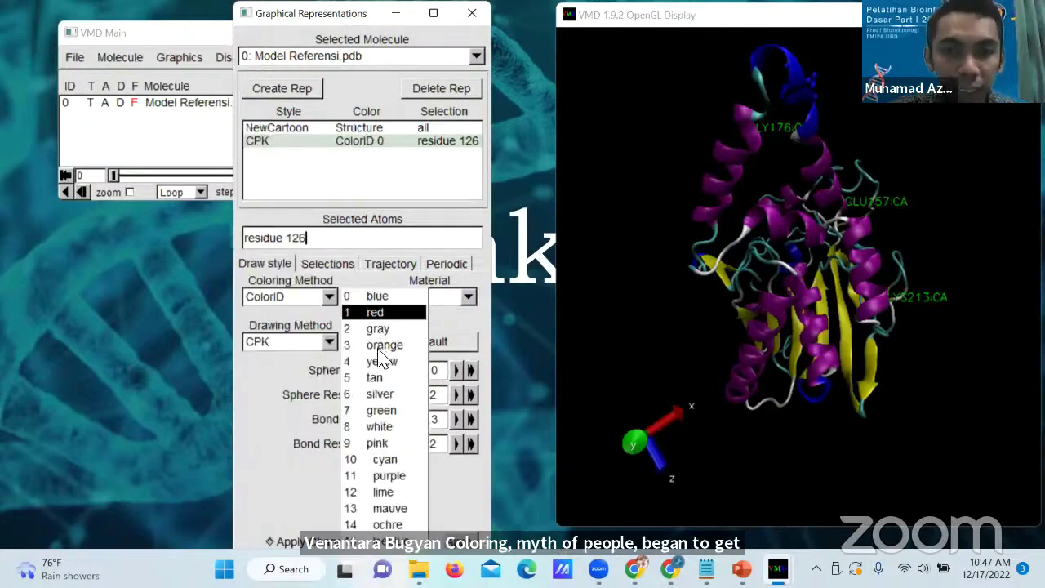
pyautogui.click(379, 318)
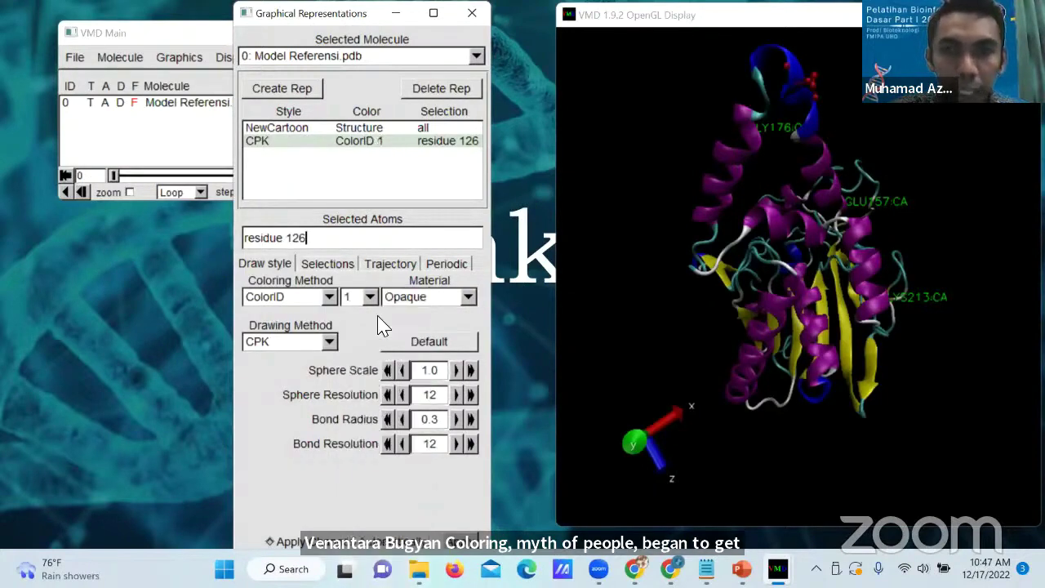
pyautogui.moveTo(662, 291); pyautogui.dragTo(658, 236)
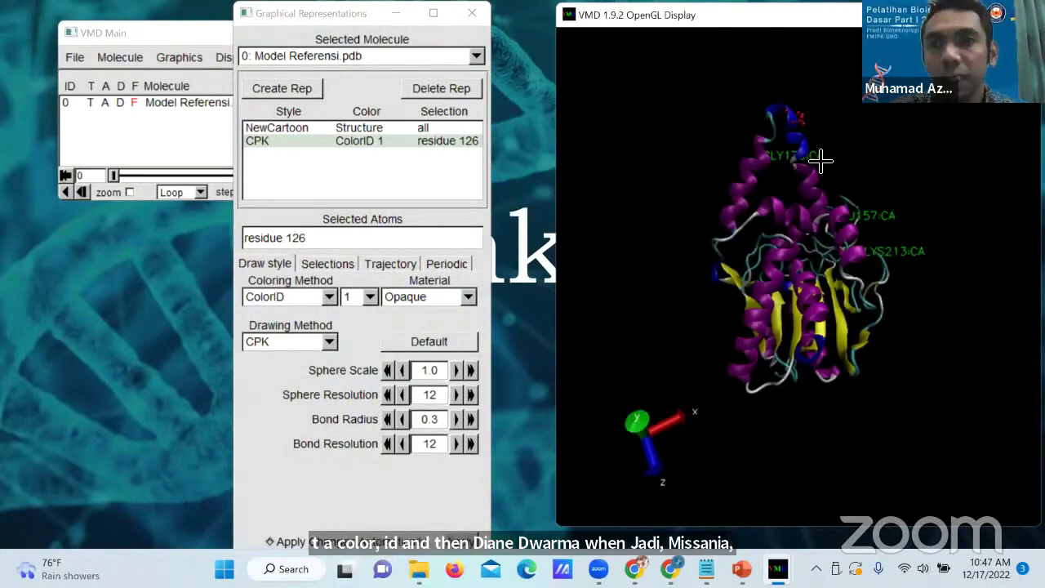
# - Examine the red CPK residue 126 on the protein from several sides
pyautogui.scroll(4, 817, 158)
pyautogui.moveTo(845, 130); pyautogui.dragTo(669, 107)
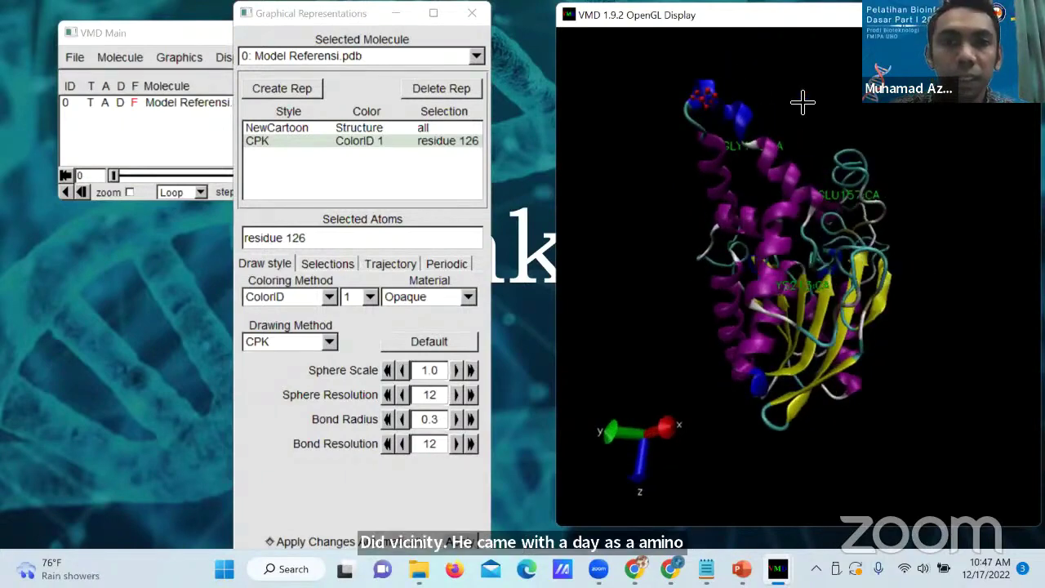
pyautogui.moveTo(805, 96); pyautogui.dragTo(746, 95)
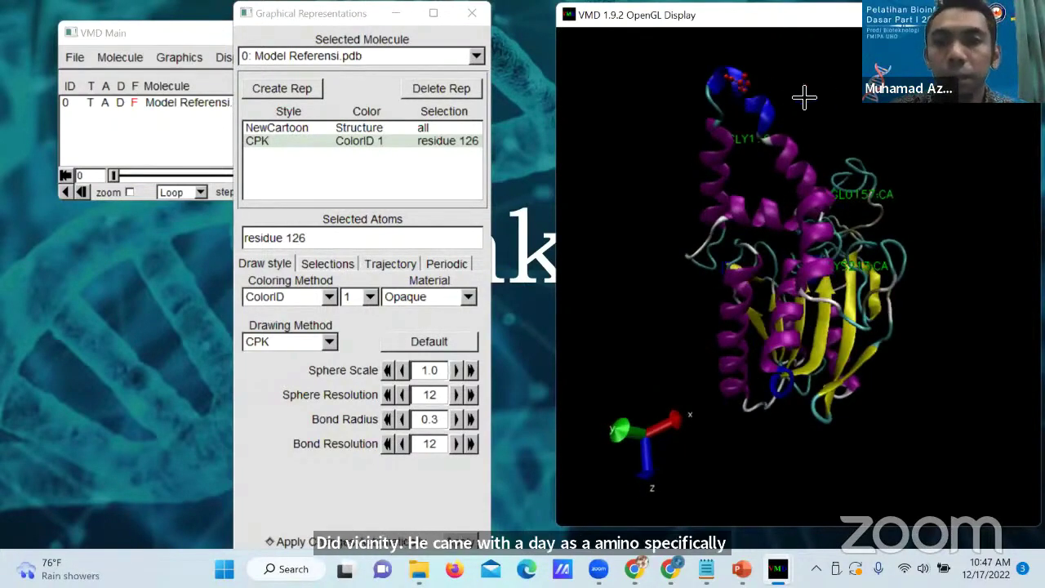
pyautogui.moveTo(866, 107); pyautogui.dragTo(708, 72)
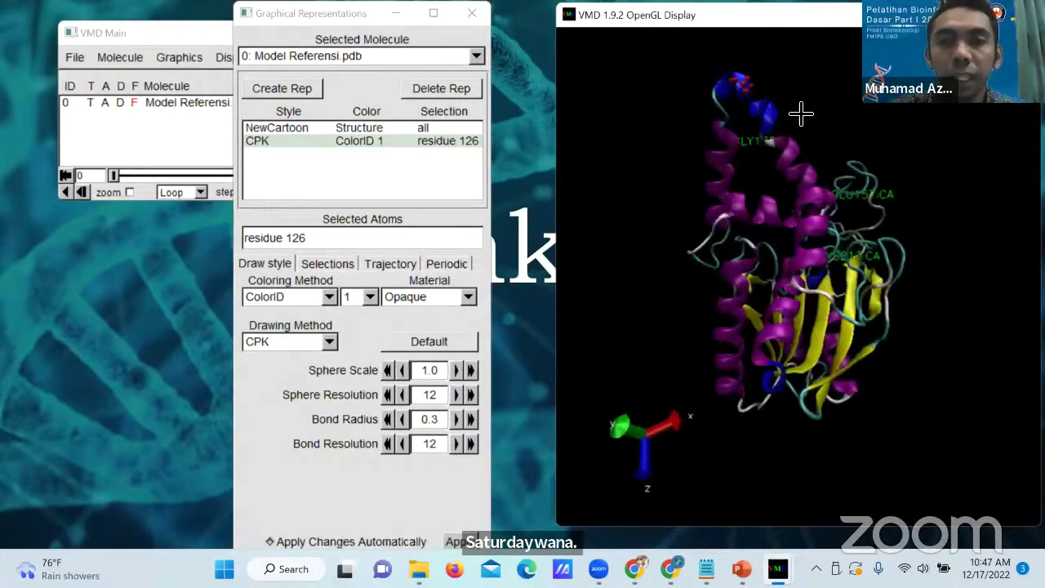
pyautogui.moveTo(751, 102); pyautogui.dragTo(995, 181)
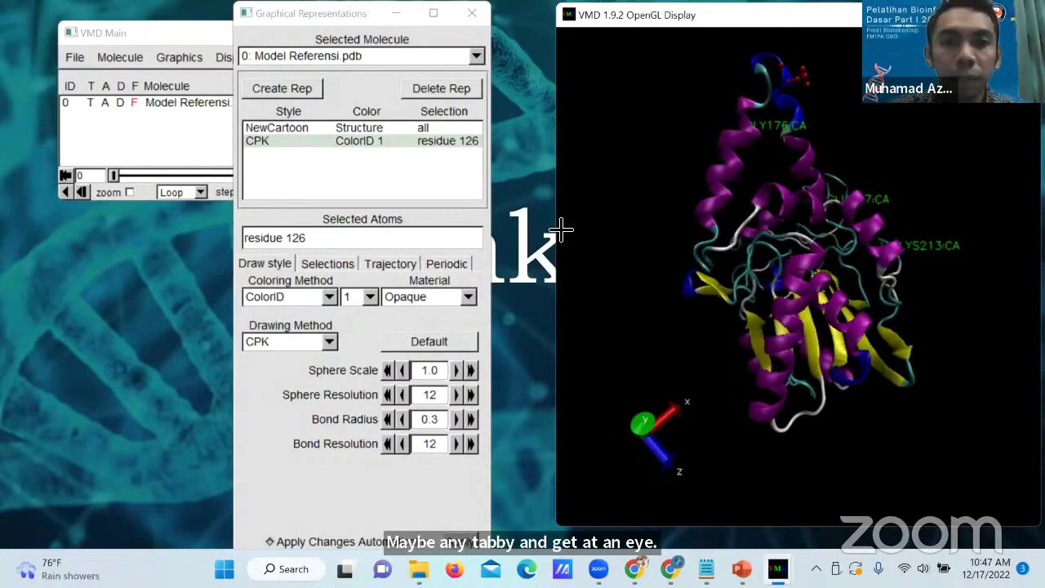
pyautogui.moveTo(831, 105); pyautogui.dragTo(806, 81)
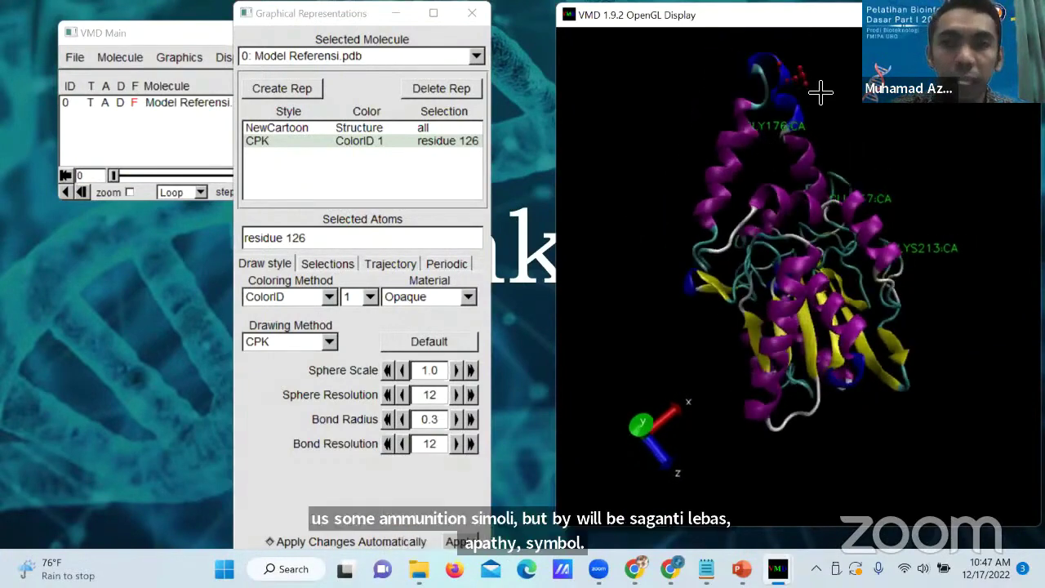
# - Try the Trace, Tube, NewRibbons and Polyhedra drawing methods on residue 126, and return it to CPK
pyautogui.click(330, 343)
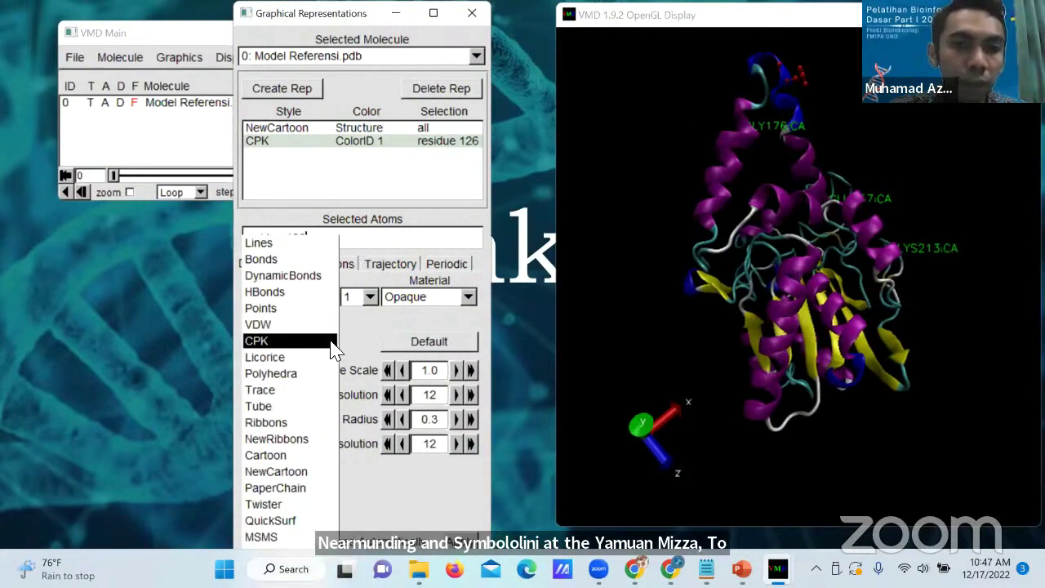
pyautogui.click(261, 390)
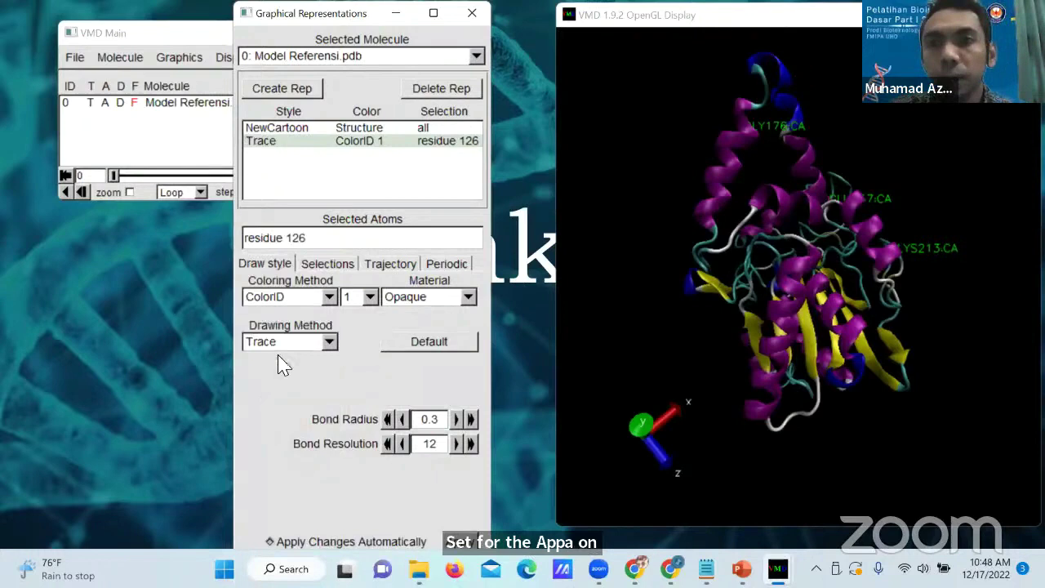
pyautogui.click(302, 349)
pyautogui.click(273, 356)
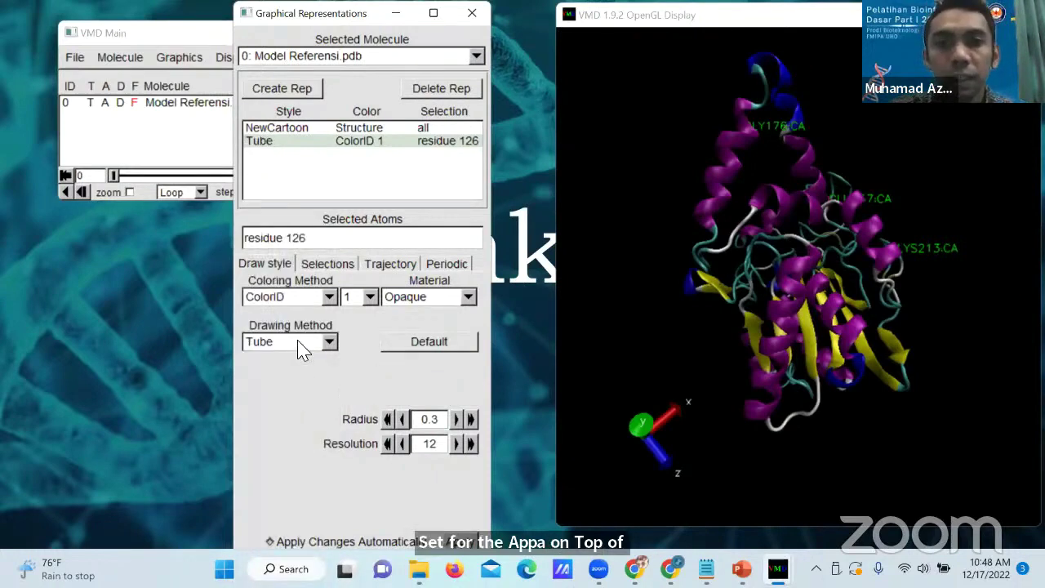
pyautogui.click(299, 346)
pyautogui.click(304, 371)
pyautogui.click(286, 343)
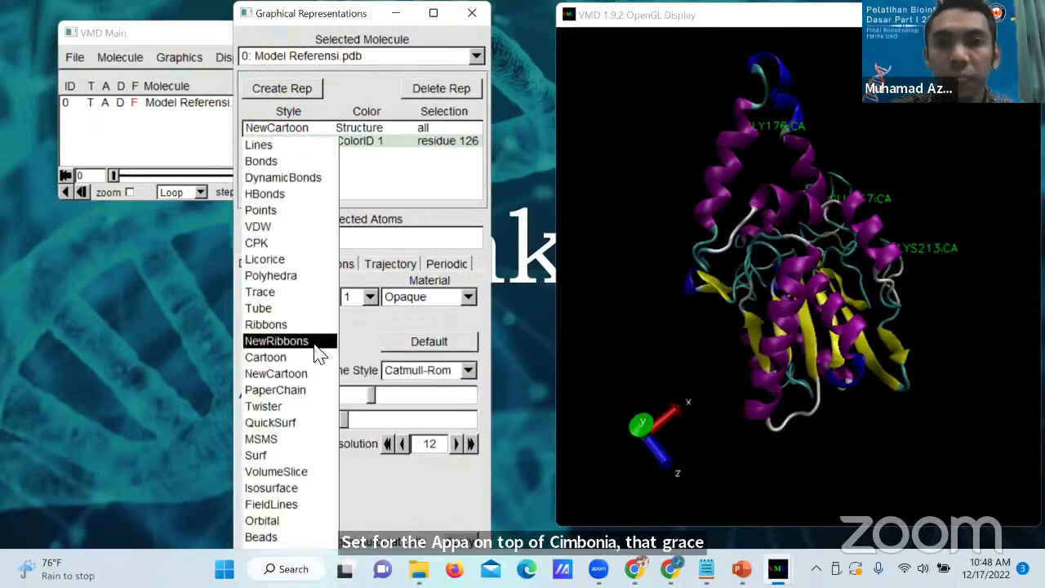
pyautogui.click(258, 279)
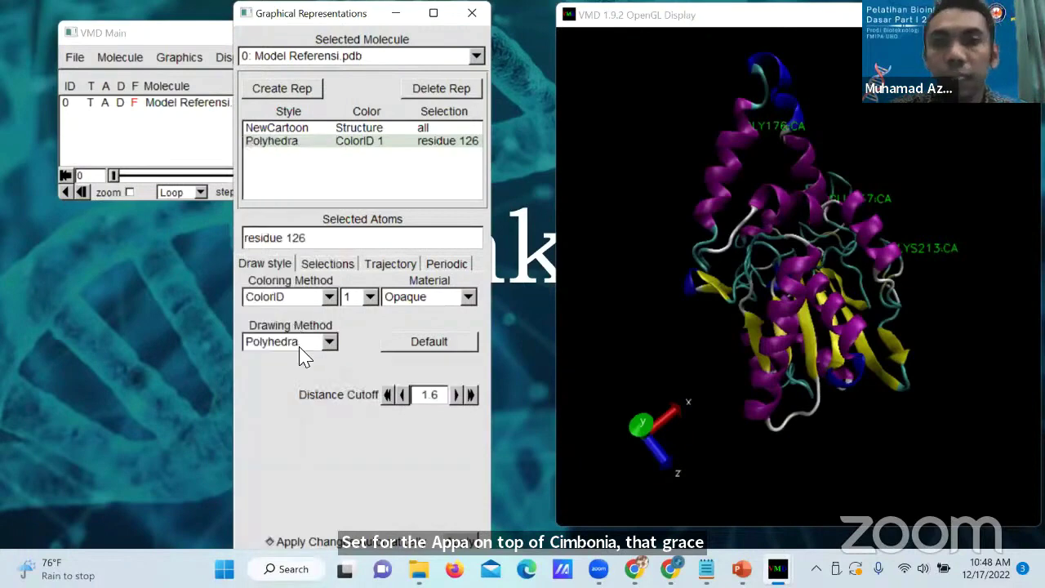
pyautogui.click(298, 347)
pyautogui.click(260, 307)
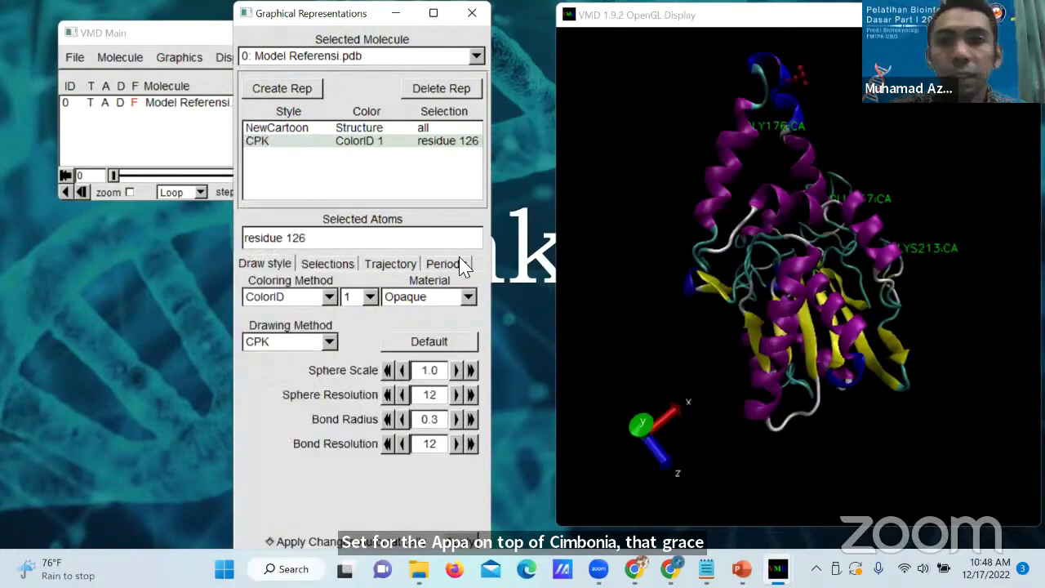
# - Examine the highlighted residue on the rotated protein and review the atom selection text of its CPK representation
pyautogui.moveTo(858, 143); pyautogui.dragTo(925, 131)
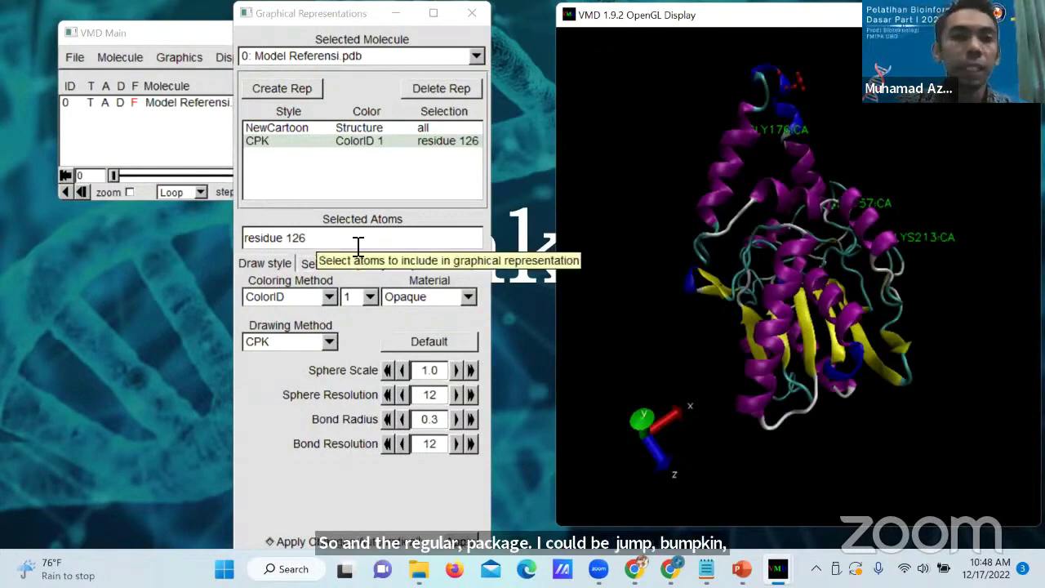
pyautogui.click(320, 243)
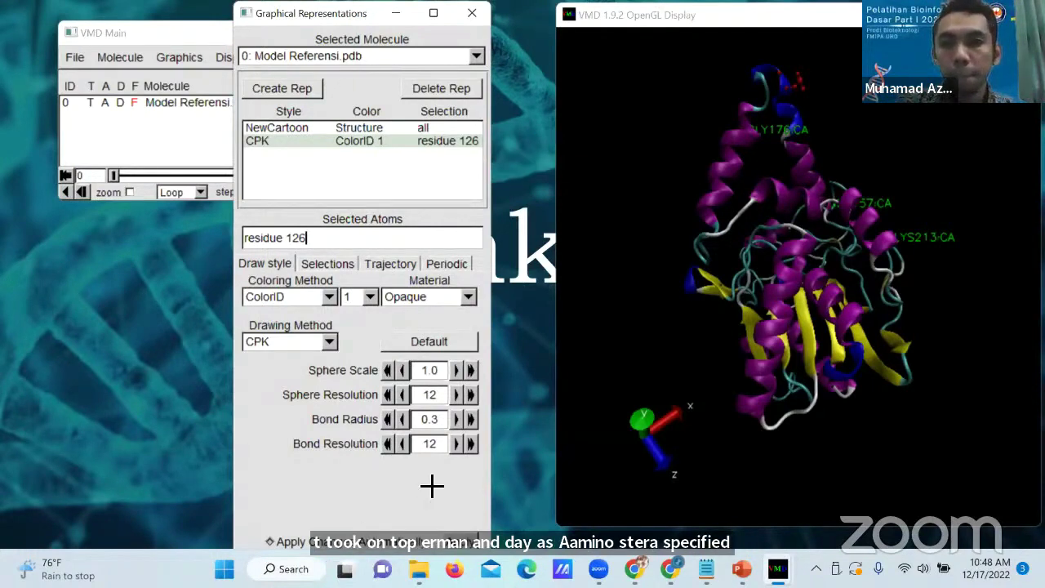
pyautogui.click(584, 457)
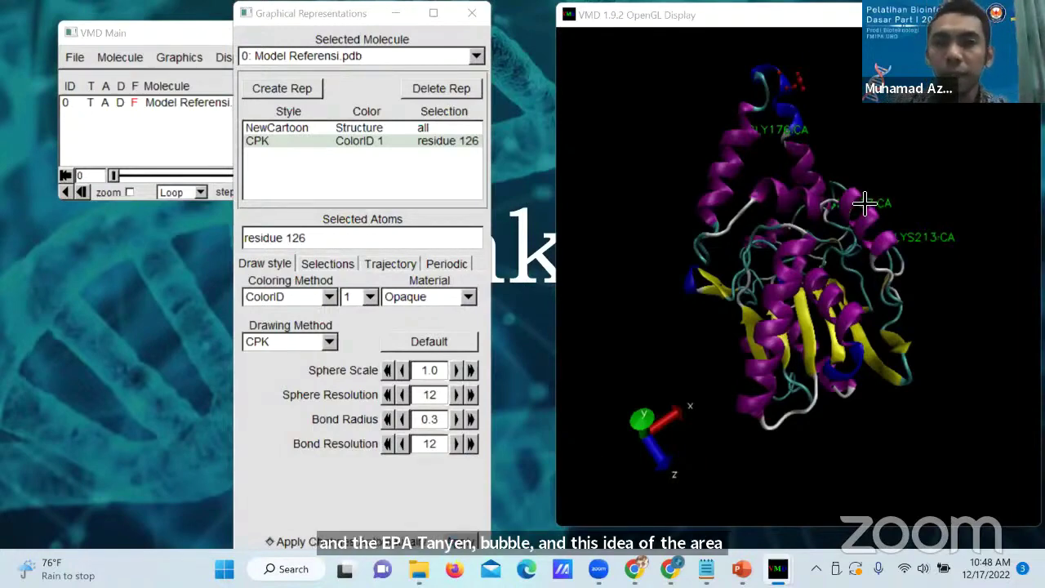
pyautogui.moveTo(646, 205); pyautogui.dragTo(727, 233)
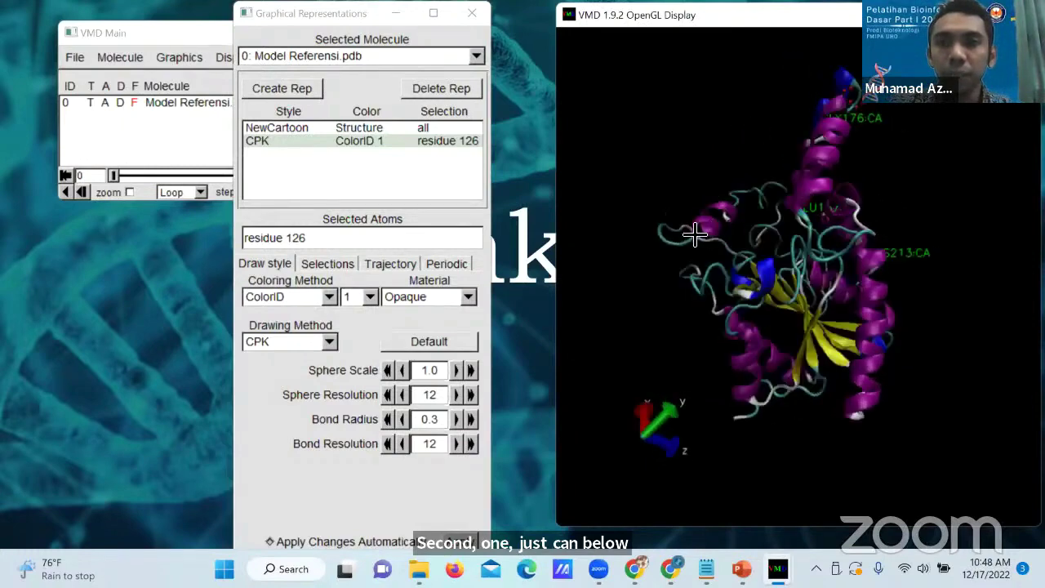
pyautogui.moveTo(694, 236); pyautogui.dragTo(688, 270)
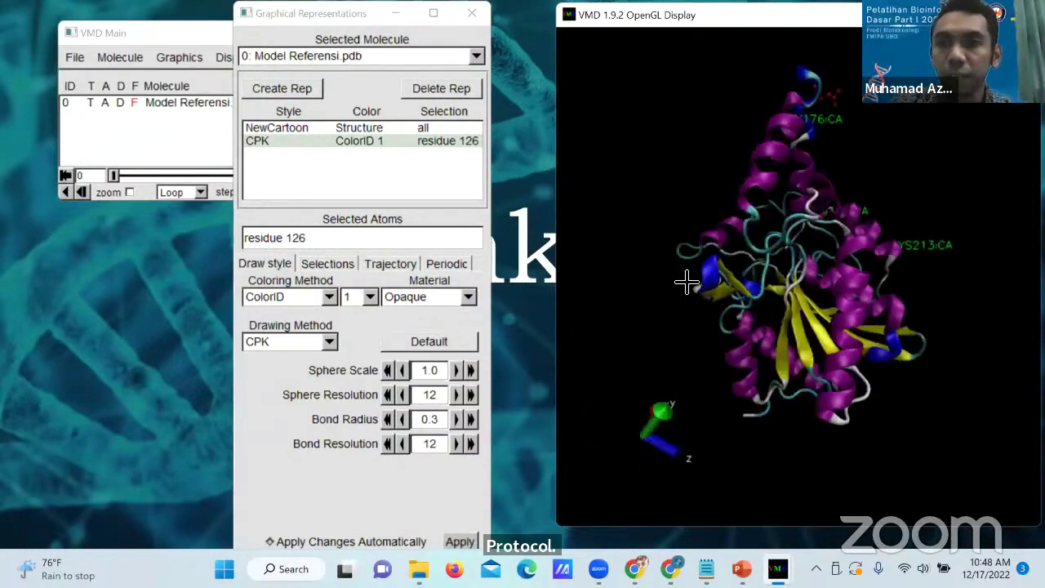
pyautogui.click(323, 238)
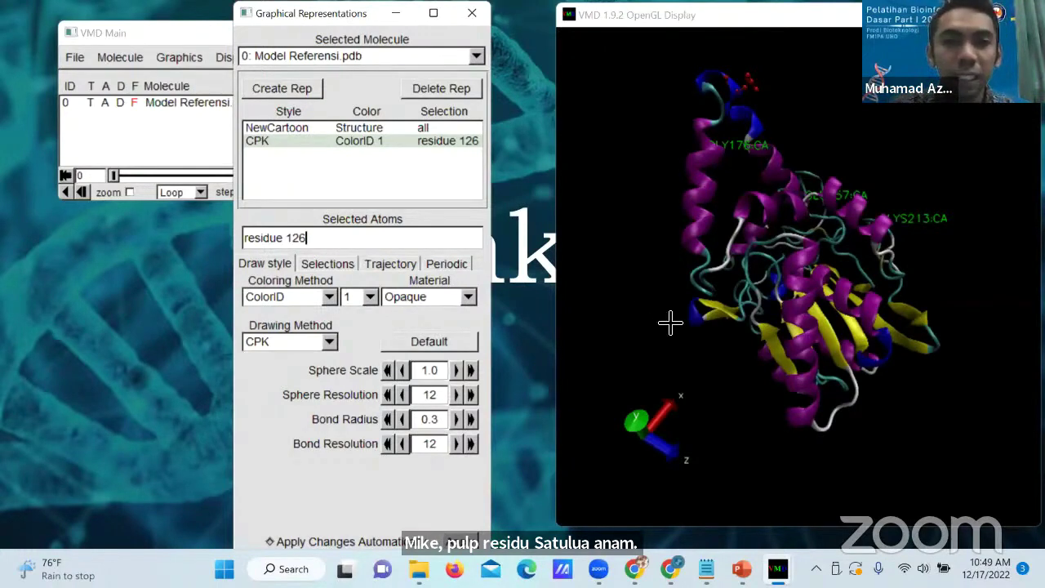
pyautogui.doubleClick(270, 237)
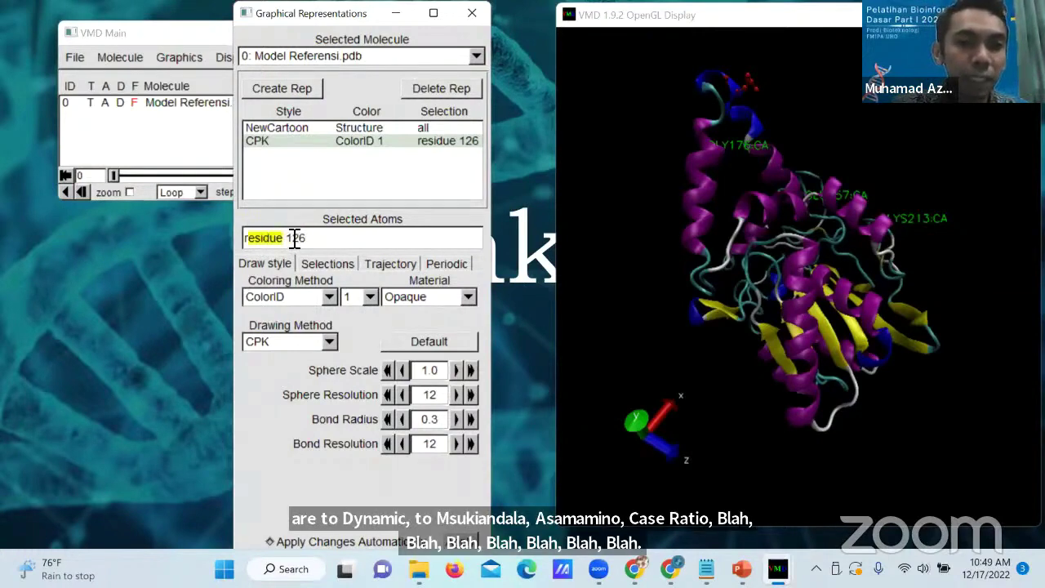
pyautogui.click(320, 237)
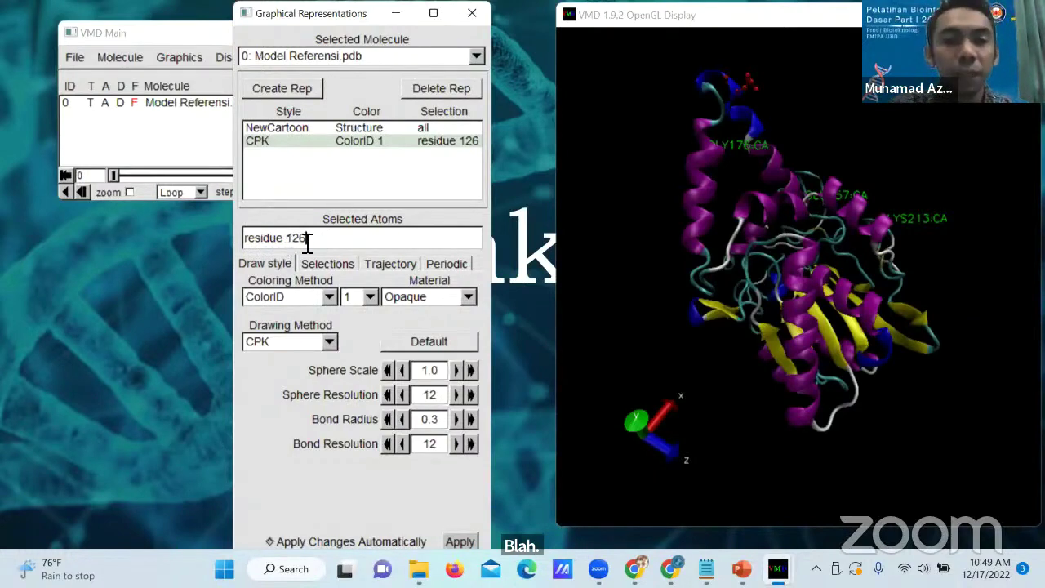
pyautogui.click(281, 238)
pyautogui.press('Right')
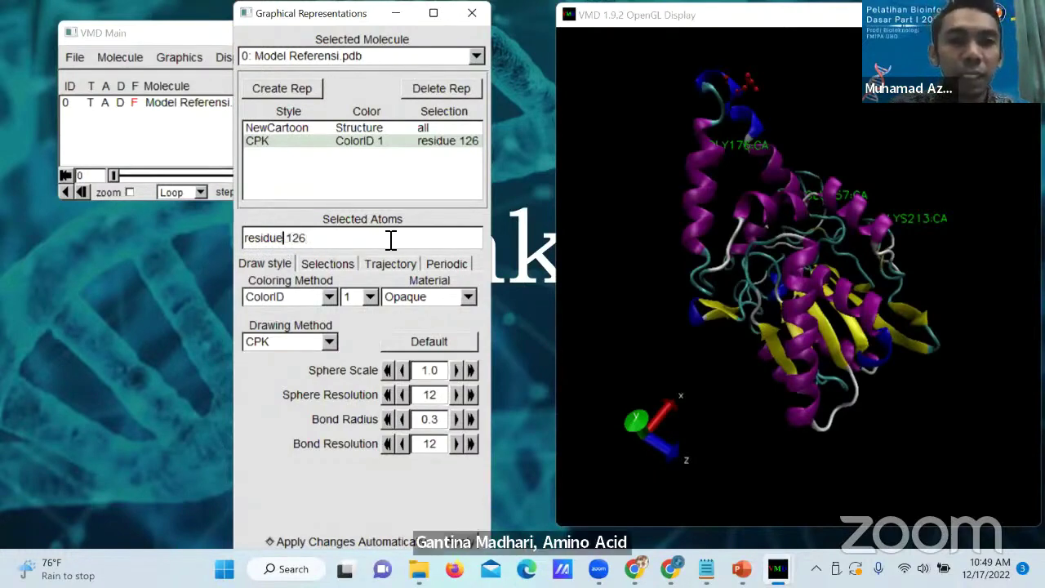
# - Extend the atom selection of the CPK representation to "residue 126and 127"
pyautogui.click(335, 243)
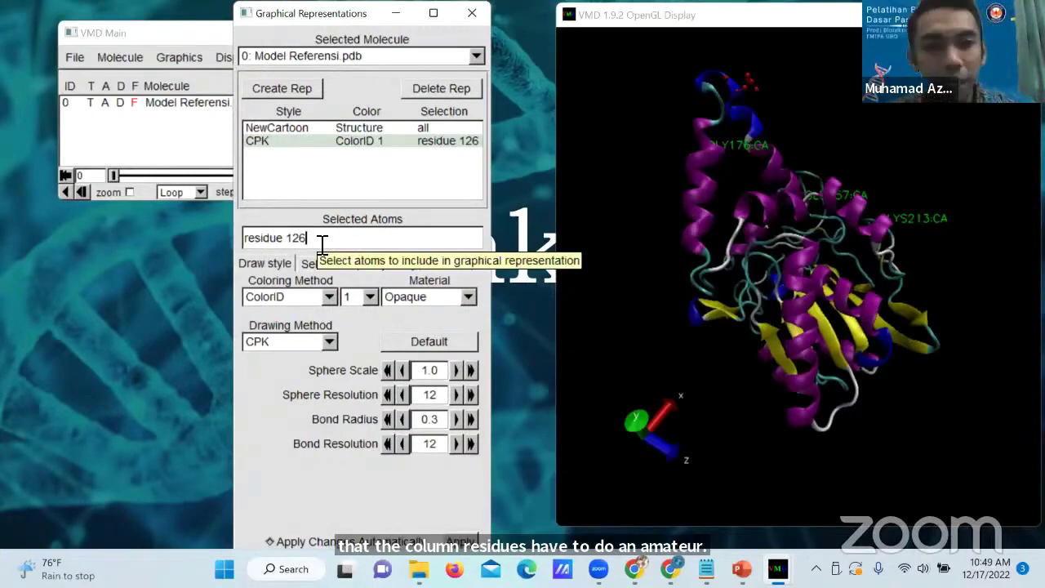
pyautogui.write('and')
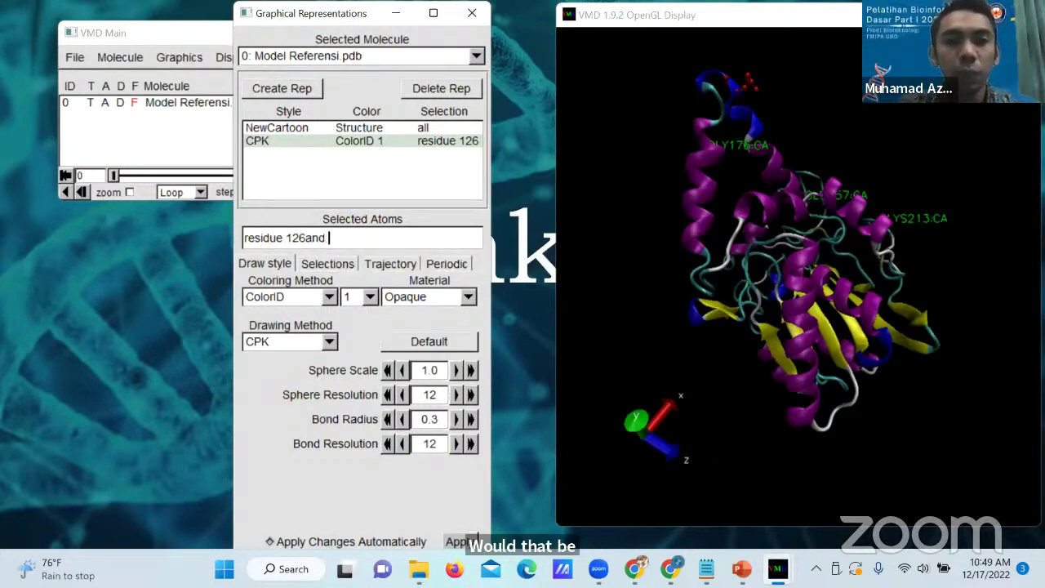
pyautogui.write('127')
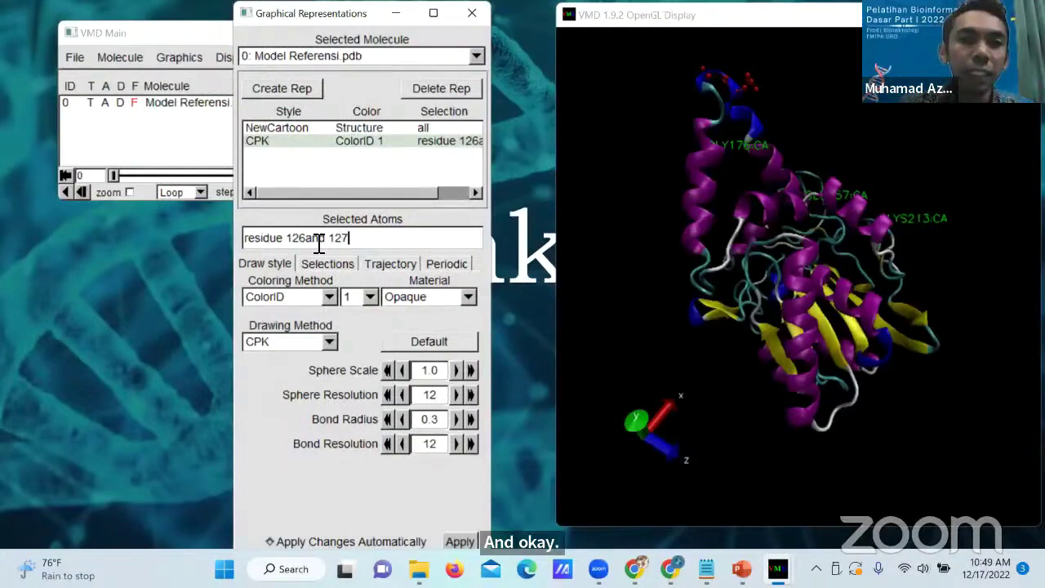
# - Try to apply the atom selection "residue 126 and 127", with a space after 126, to the CPK representation
pyautogui.press('BackSpace')
pyautogui.press('BackSpace')
pyautogui.press('BackSpace')
pyautogui.press('BackSpace')
pyautogui.press('BackSpace')
pyautogui.press('BackSpace')
pyautogui.press('BackSpace')
pyautogui.write('and 127')
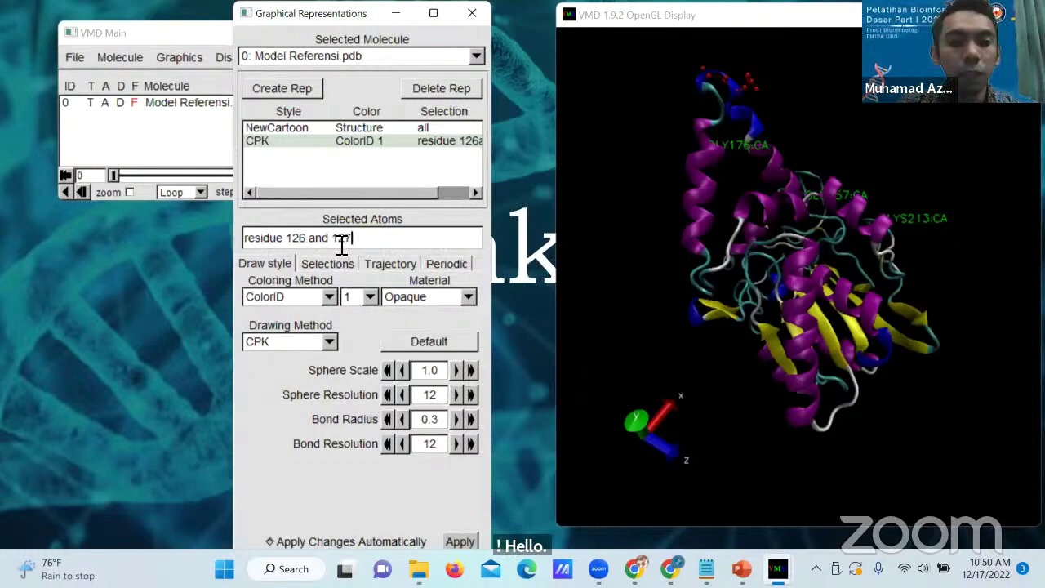
pyautogui.press('Return')
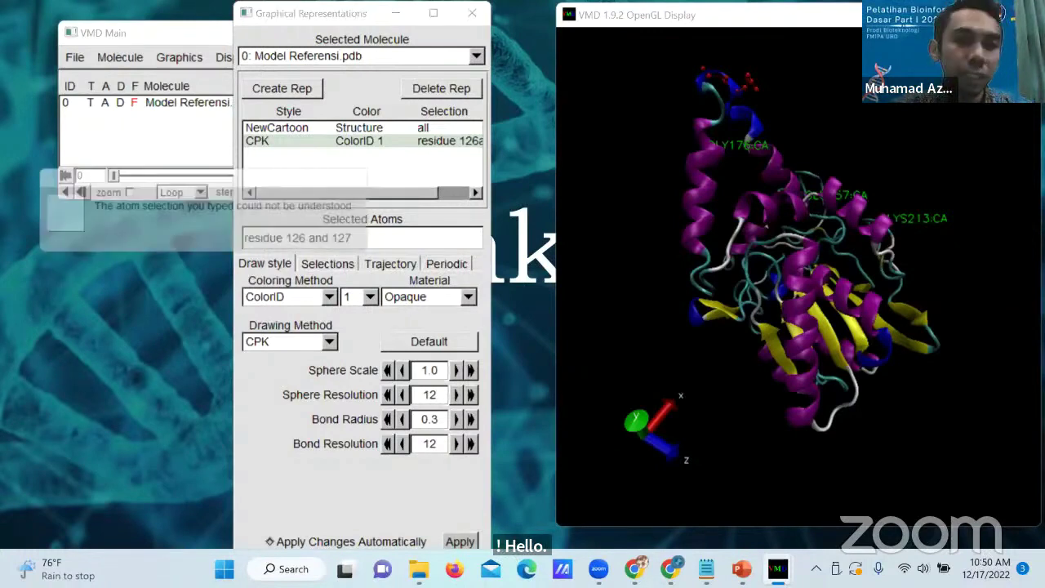
# - Remove the space after 126 so the atom selection reads "residue 126and 127"
pyautogui.click(314, 238)
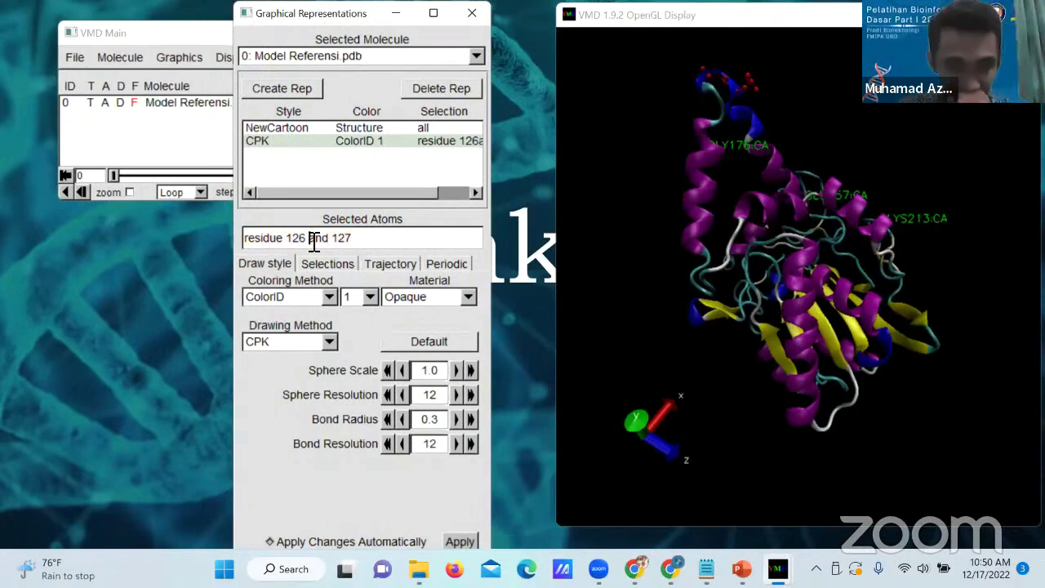
pyautogui.press('BackSpace')
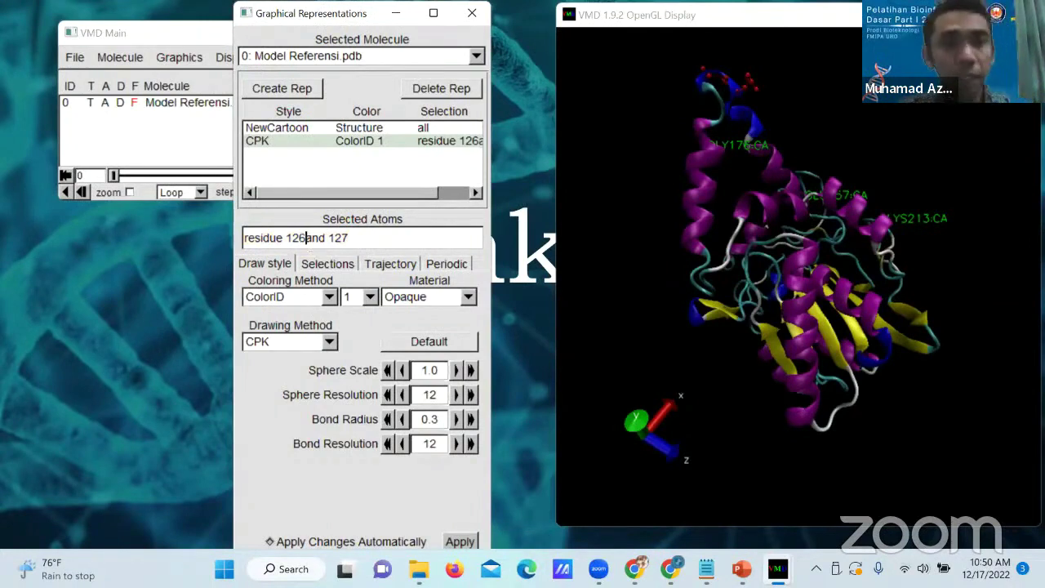
pyautogui.press('Right')
pyautogui.press('Right')
pyautogui.press('Right')
pyautogui.press('Right')
pyautogui.press('Right')
pyautogui.press('Right')
pyautogui.press('Right')
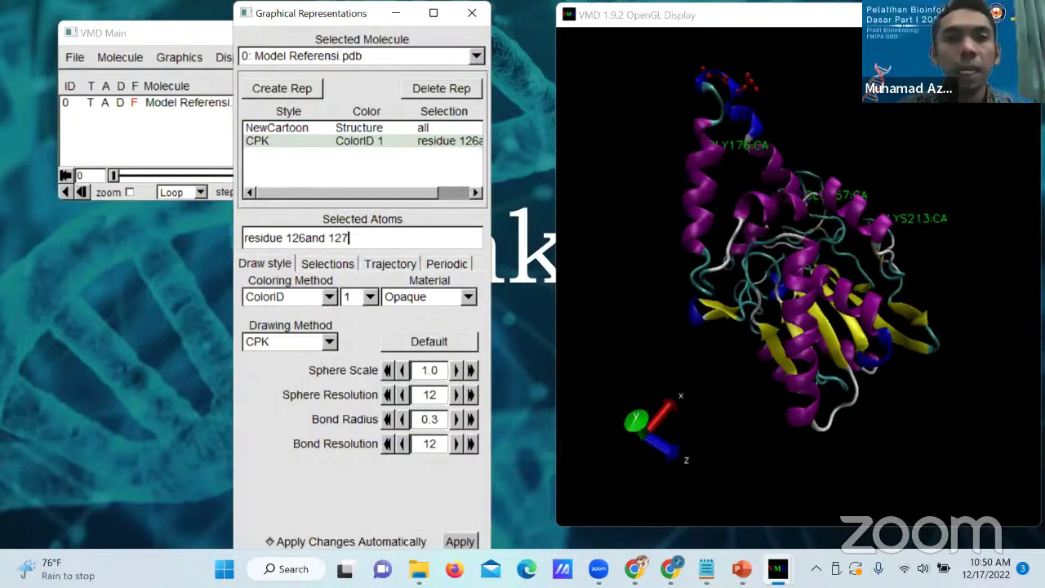
# - Replace the second residue number in the CPK representation's atom selection with 150
pyautogui.press('BackSpace')
pyautogui.press('BackSpace')
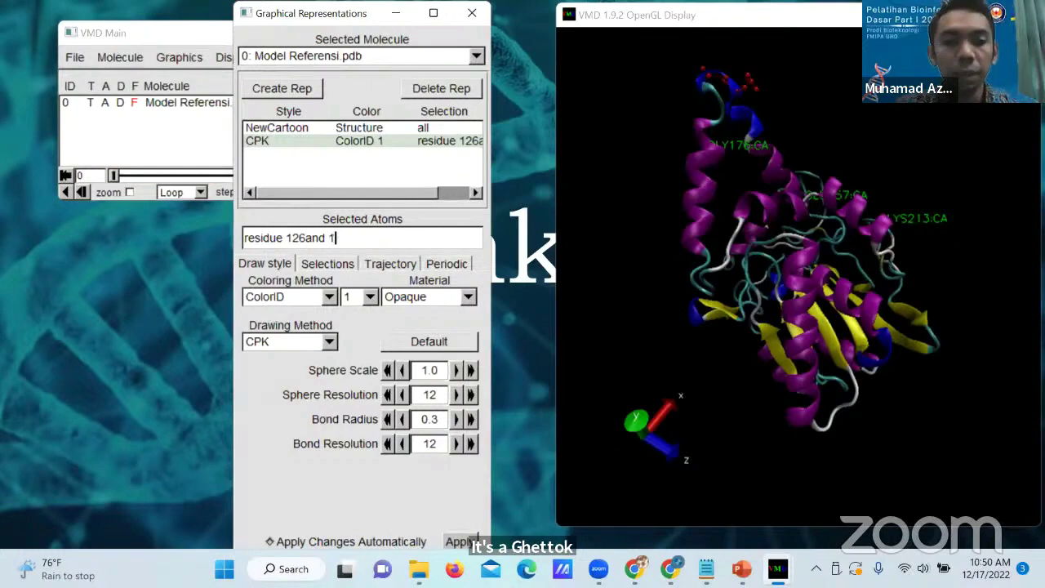
pyautogui.write('5')
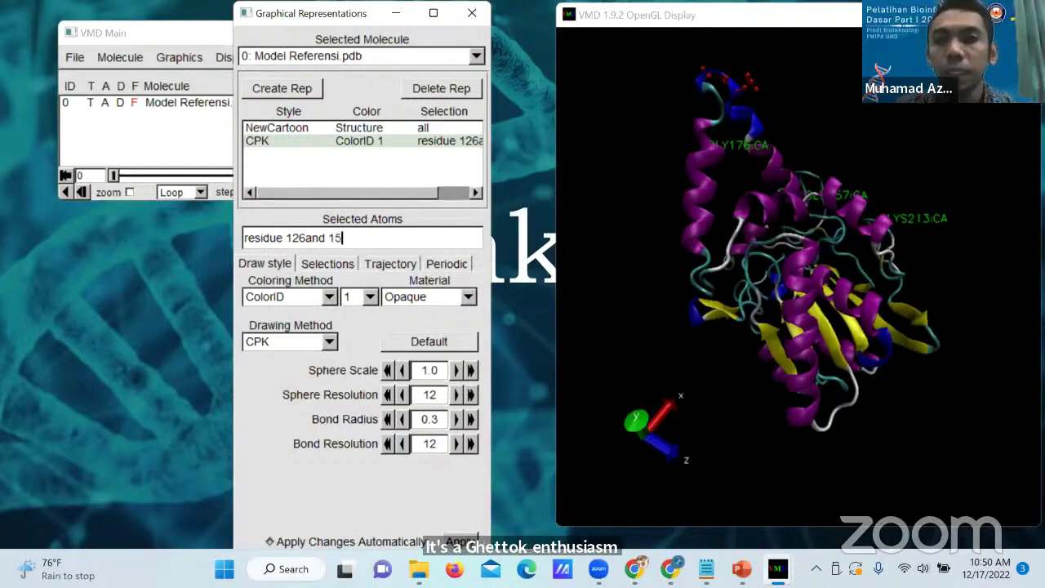
pyautogui.write('0')
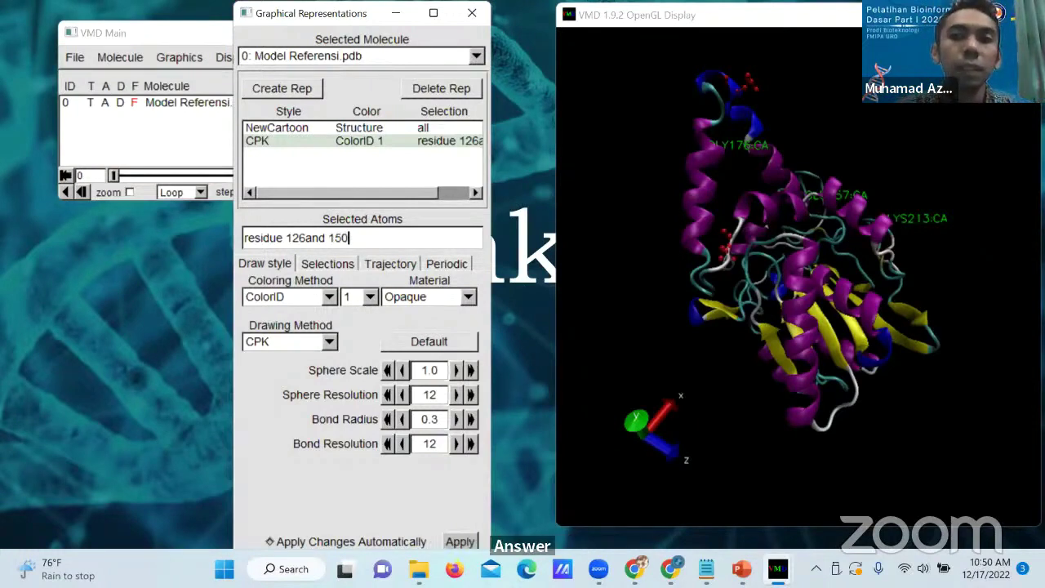
# - Set the second residue number in the CPK selection to 129, apply it and check the highlighted residues on the protein
pyautogui.press('BackSpace')
pyautogui.press('BackSpace')
pyautogui.press('BackSpace')
pyautogui.write('1')
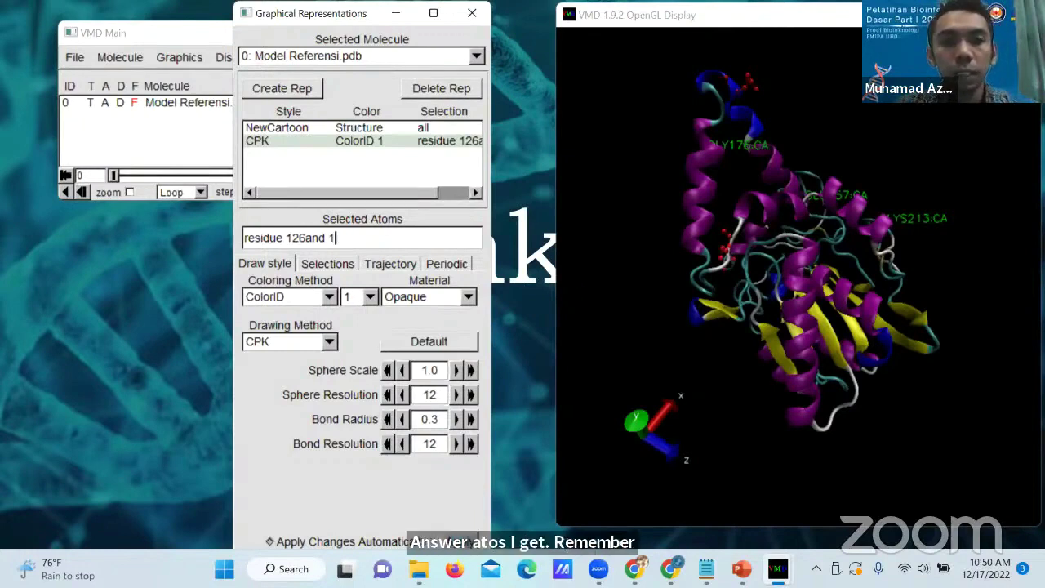
pyautogui.write('29')
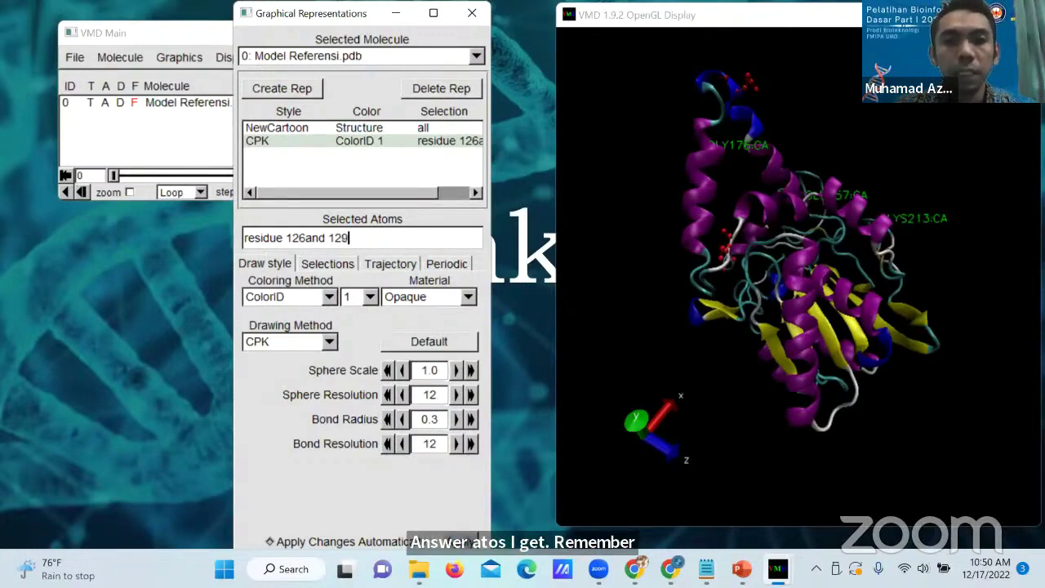
pyautogui.press('Return')
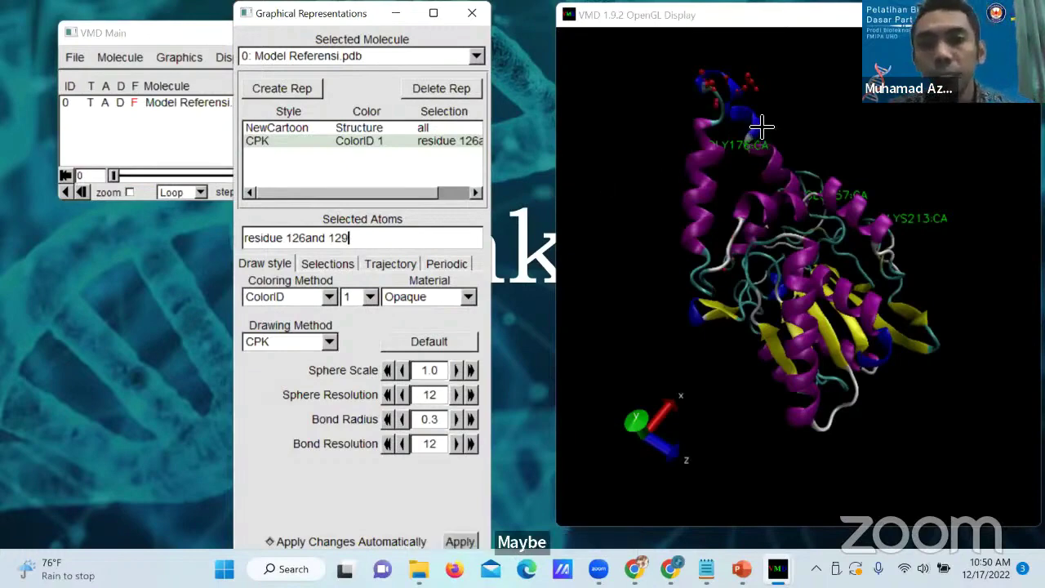
pyautogui.moveTo(792, 115)
pyautogui.mouseDown()
pyautogui.moveTo(863, 128)
pyautogui.moveTo(788, 124)
pyautogui.mouseUp()
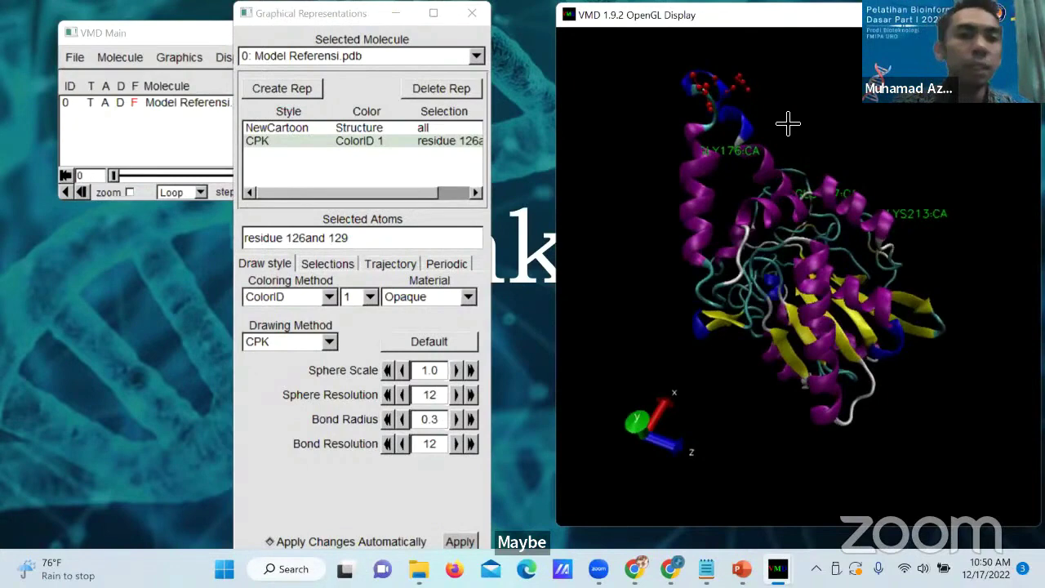
# - Extend the CPK representation's atom selection with residues 130 and 135 so it reads "residue 126and 129and 130and 135"
pyautogui.moveTo(817, 128); pyautogui.dragTo(572, 201)
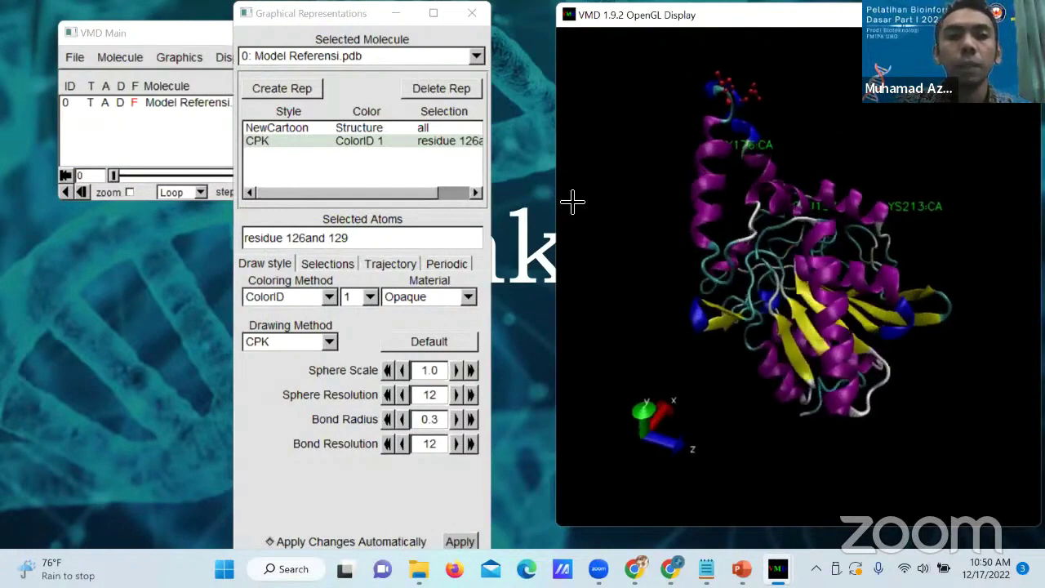
pyautogui.click(367, 239)
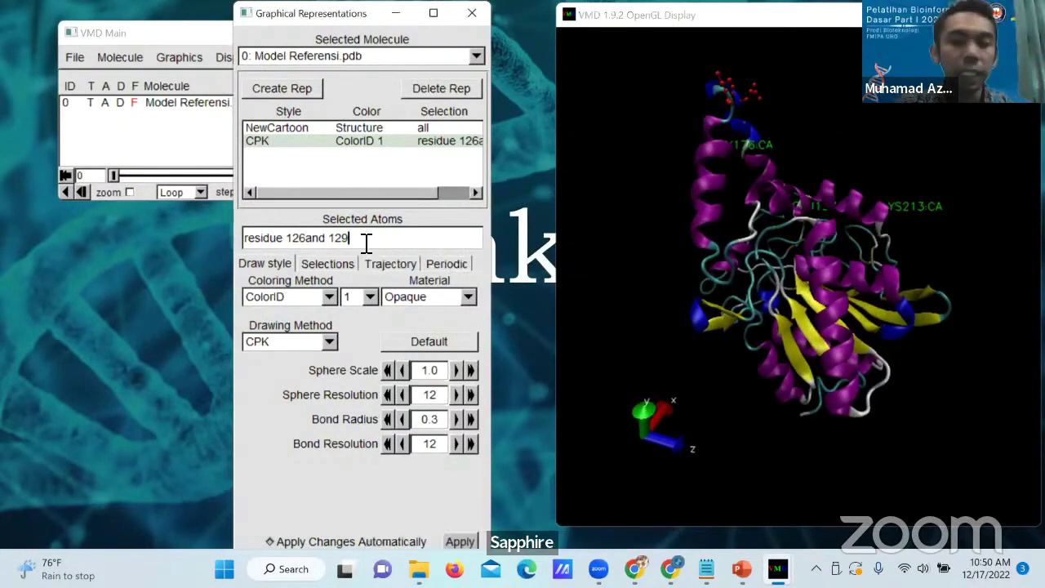
pyautogui.write('and ')
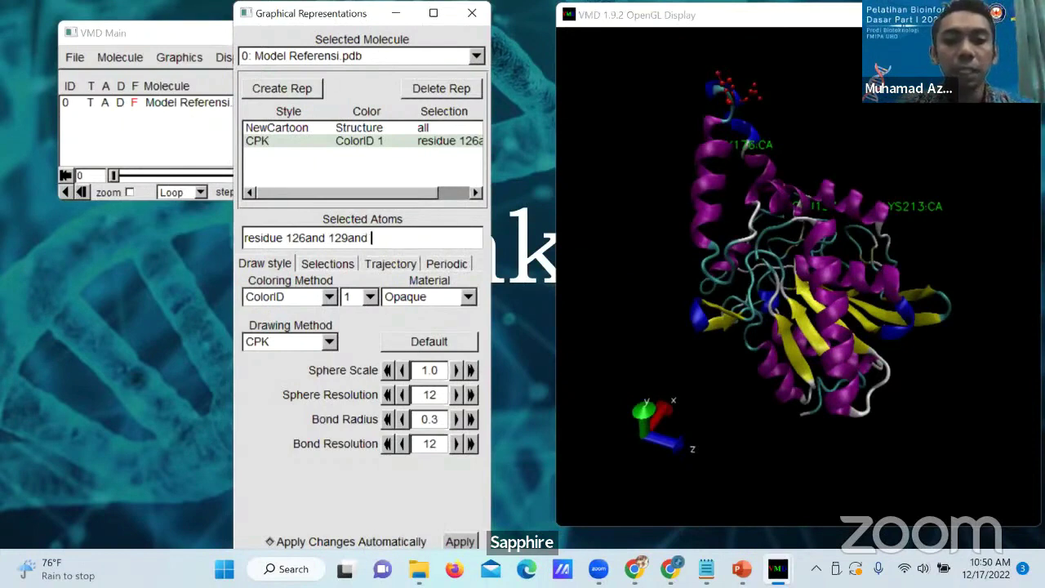
pyautogui.write('12')
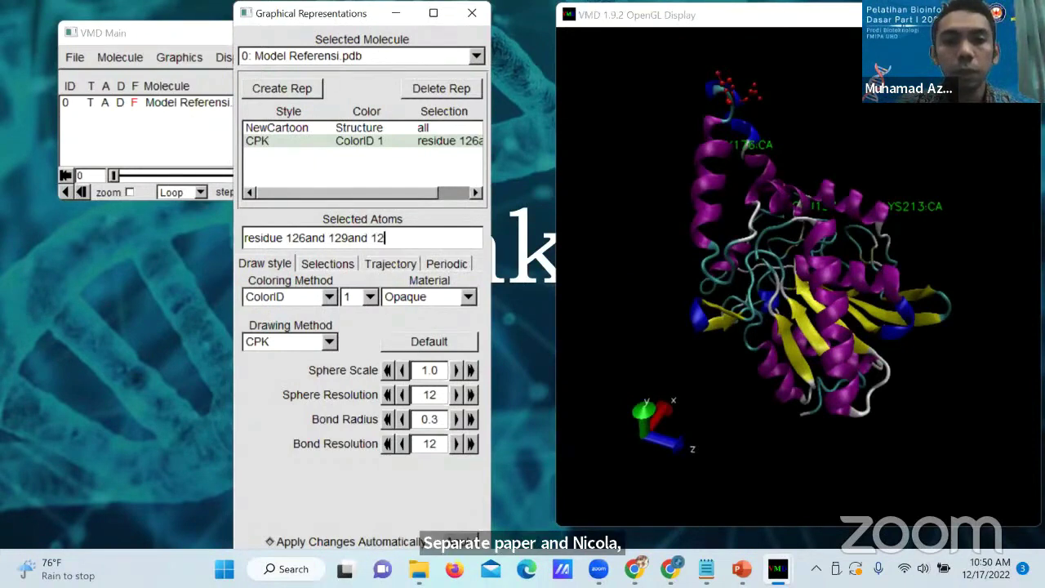
pyautogui.press('BackSpace')
pyautogui.write('30')
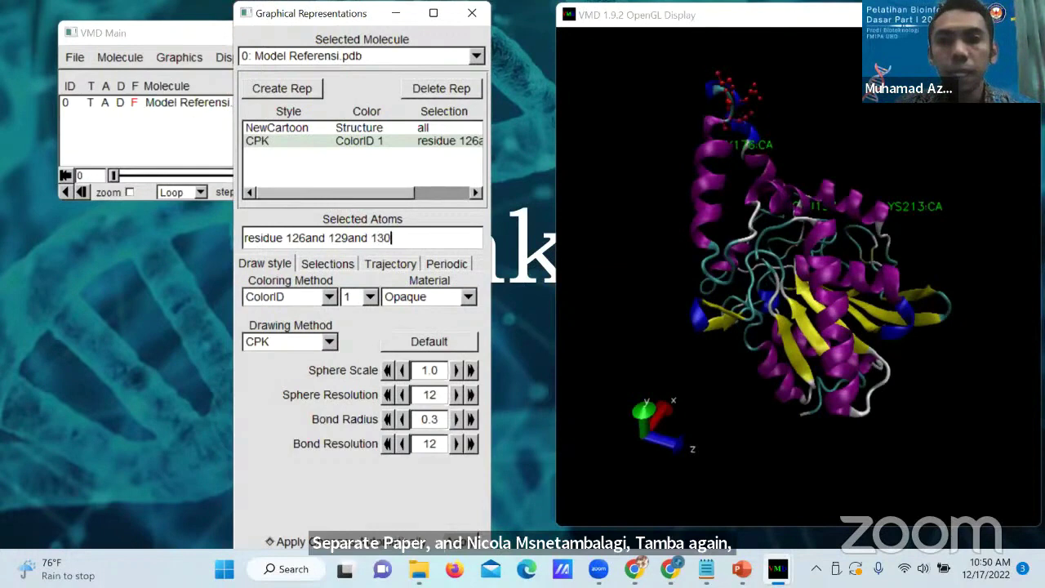
pyautogui.write('and ')
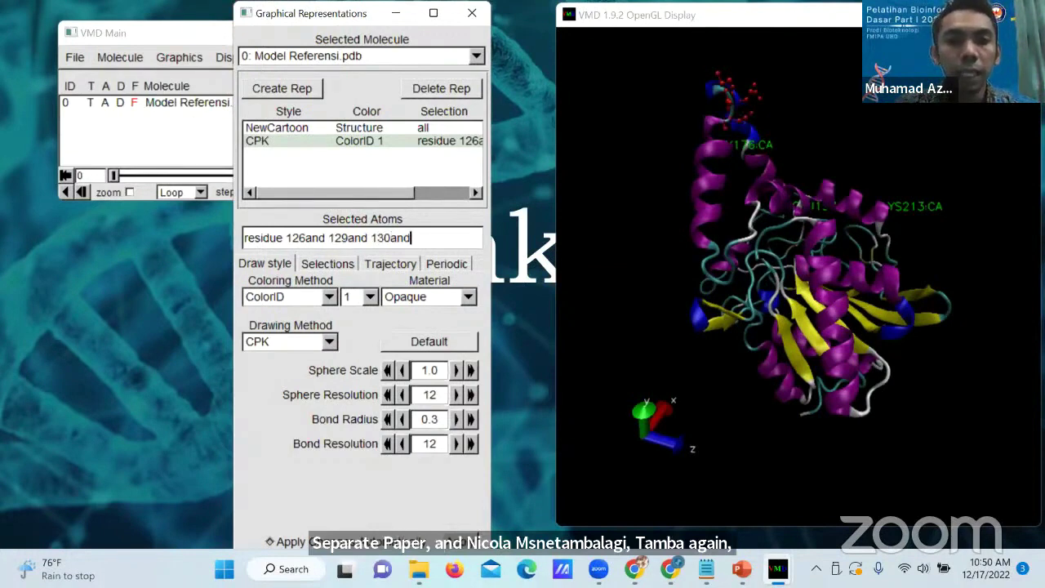
pyautogui.write('135')
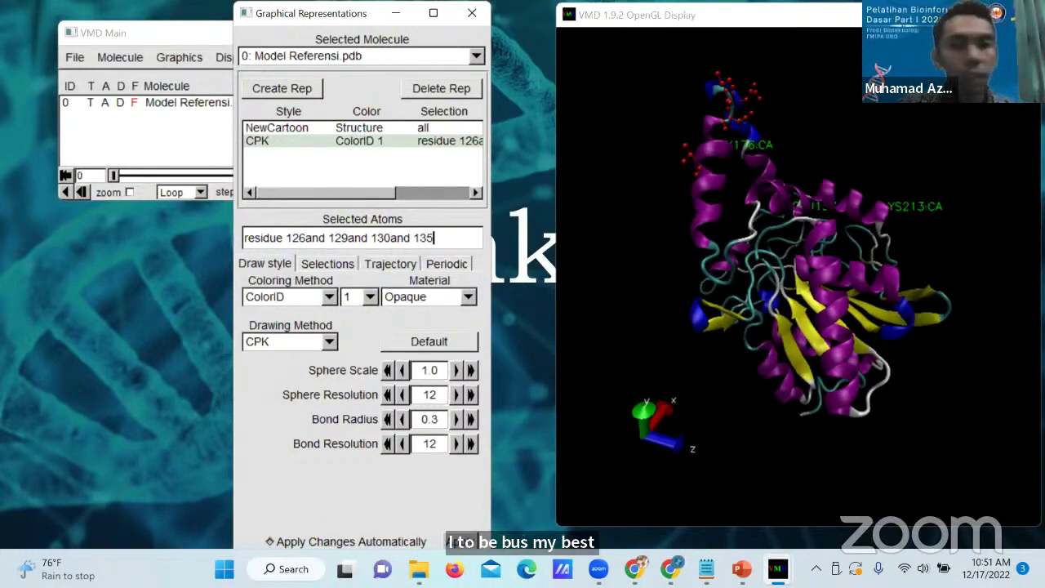
# - Shorten the CPK representation's atom selection to "residue 126" and apply it
pyautogui.press('BackSpace')
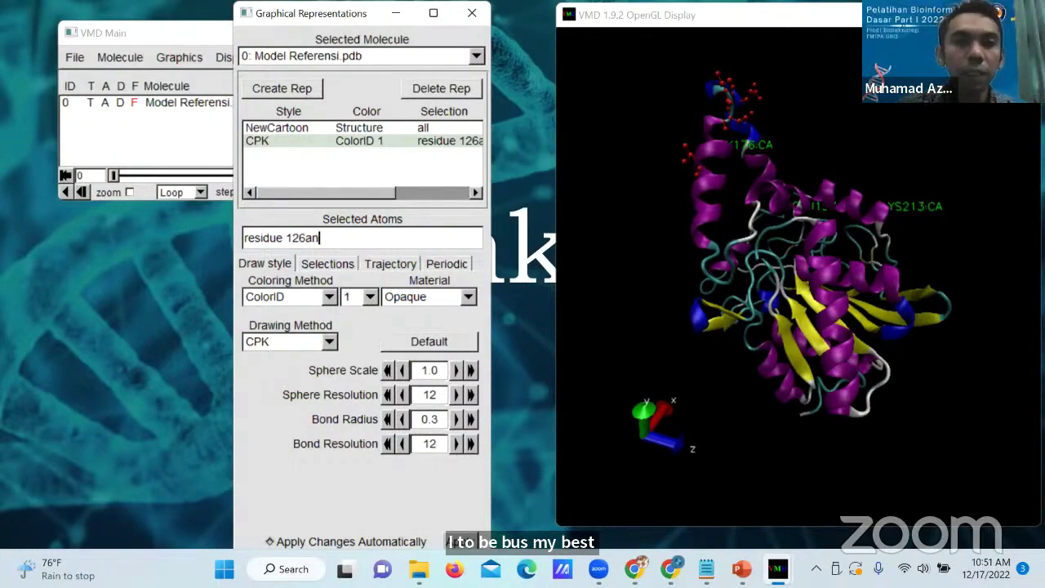
pyautogui.write('6')
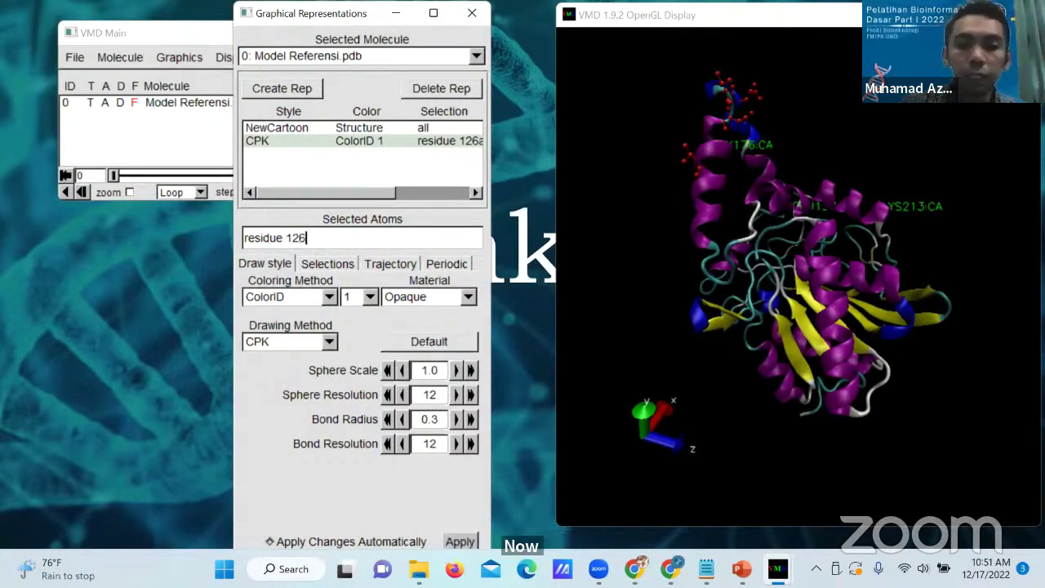
pyautogui.press('Return')
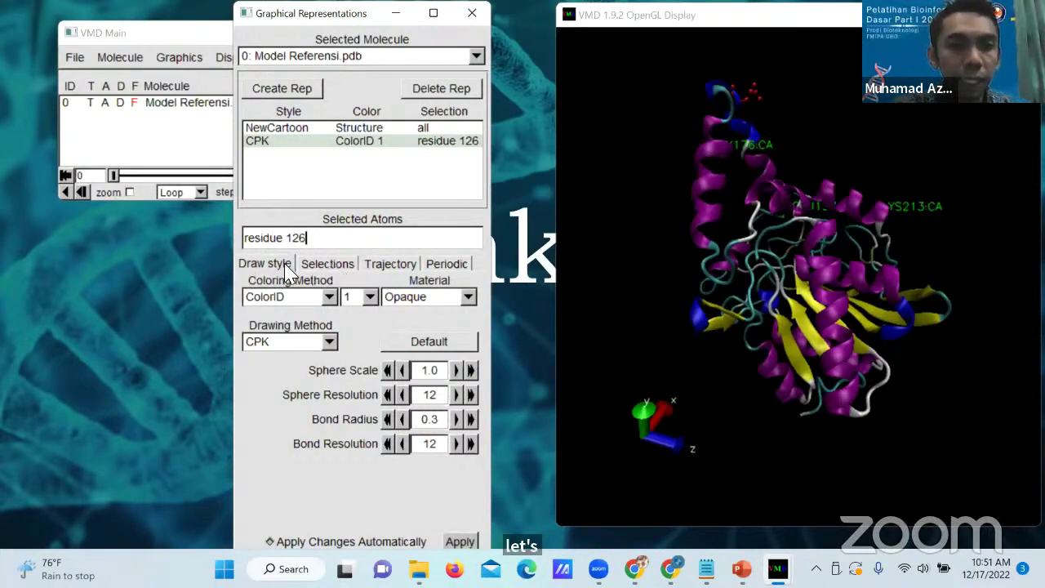
# - Add residue 125 to the CPK atom selection as "residue 126and 125", apply it and return to the draw style settings
pyautogui.click(326, 266)
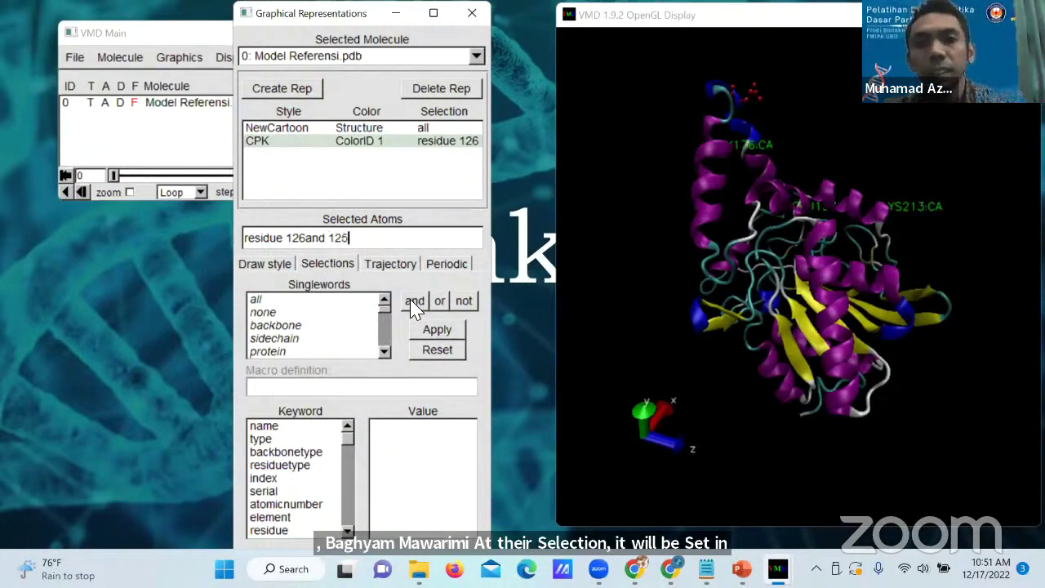
pyautogui.press('Return')
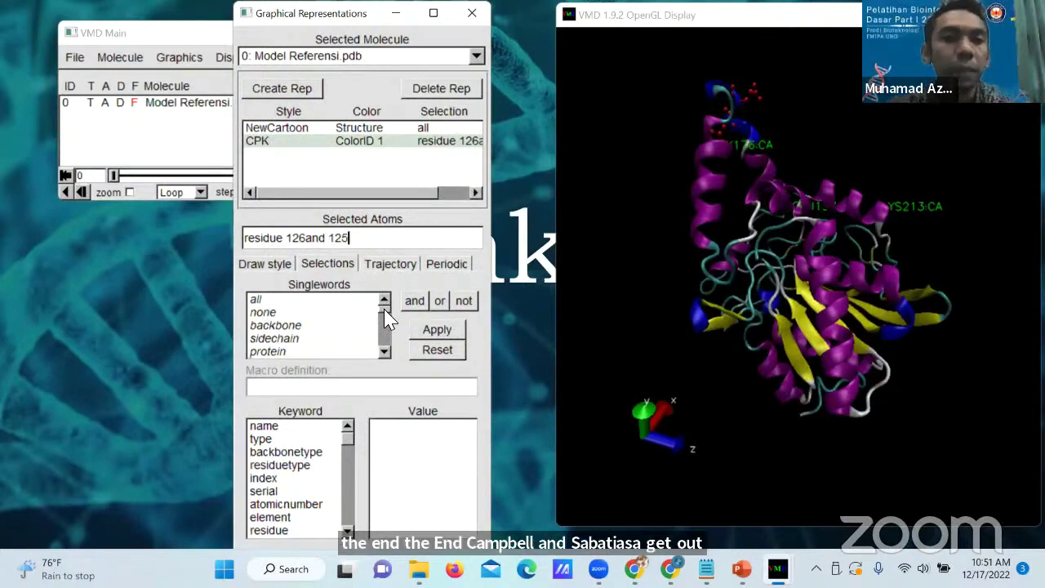
pyautogui.click(273, 266)
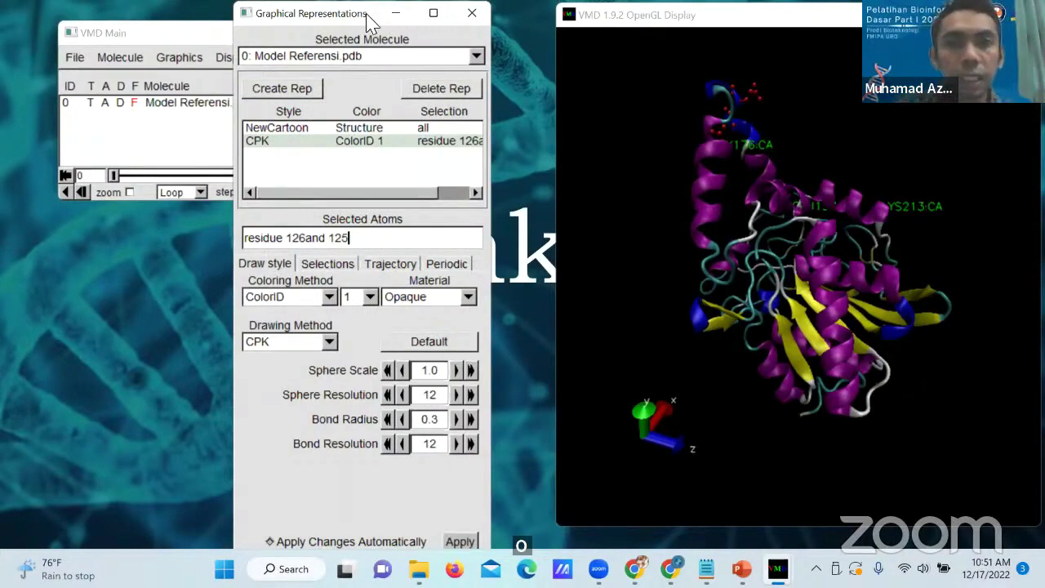
# - Rearrange the Graphical Representations and VMD Main windows so they sit side by side without overlapping
pyautogui.moveTo(369, 20); pyautogui.dragTo(490, 47)
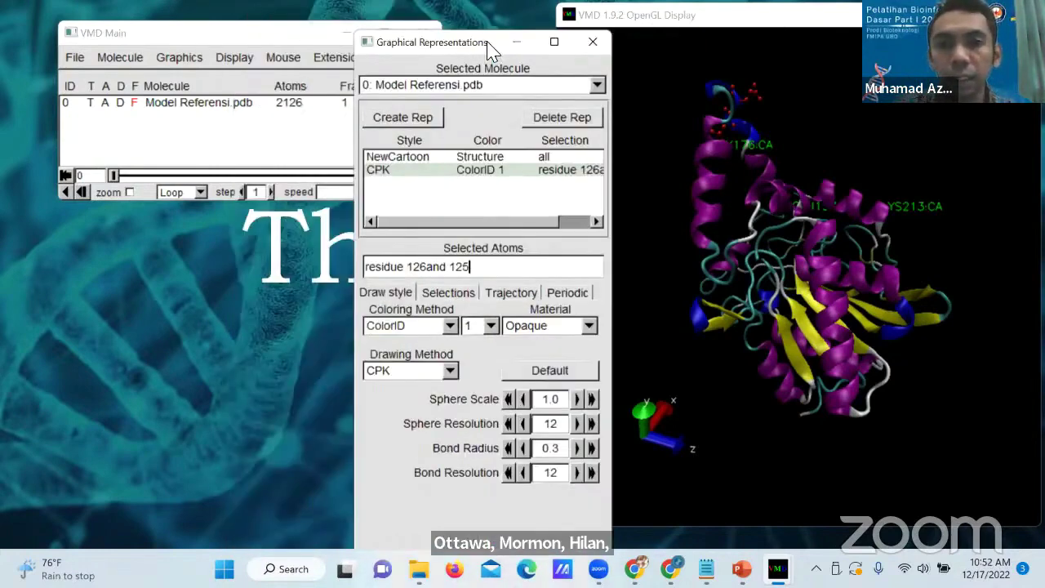
pyautogui.click(239, 45)
pyautogui.moveTo(236, 38); pyautogui.dragTo(198, 40)
pyautogui.moveTo(442, 48); pyautogui.dragTo(492, 37)
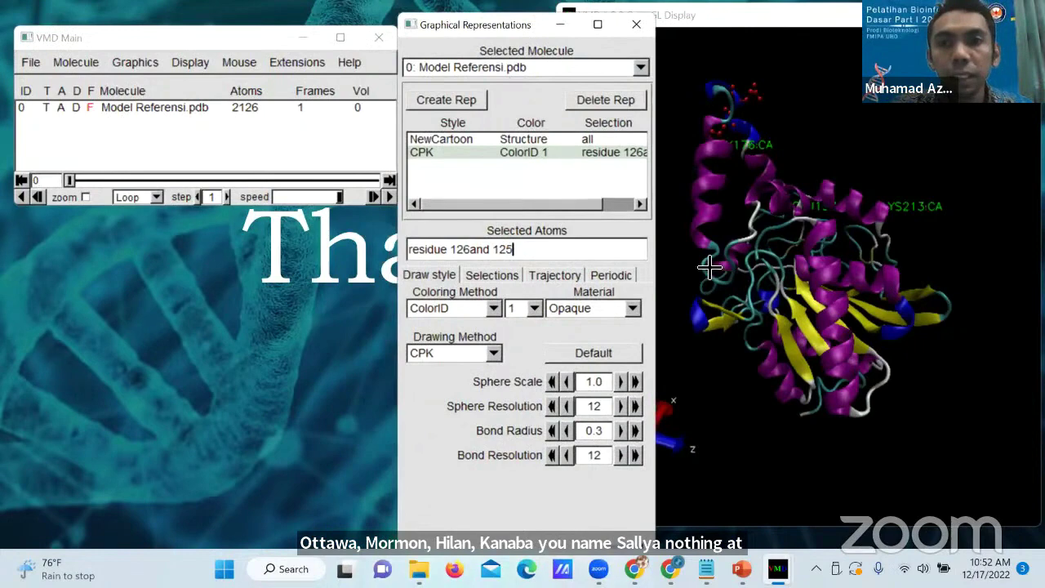
# - Open the list of atom labels and delete the VAL162:CA label
pyautogui.click(130, 67)
pyautogui.click(131, 135)
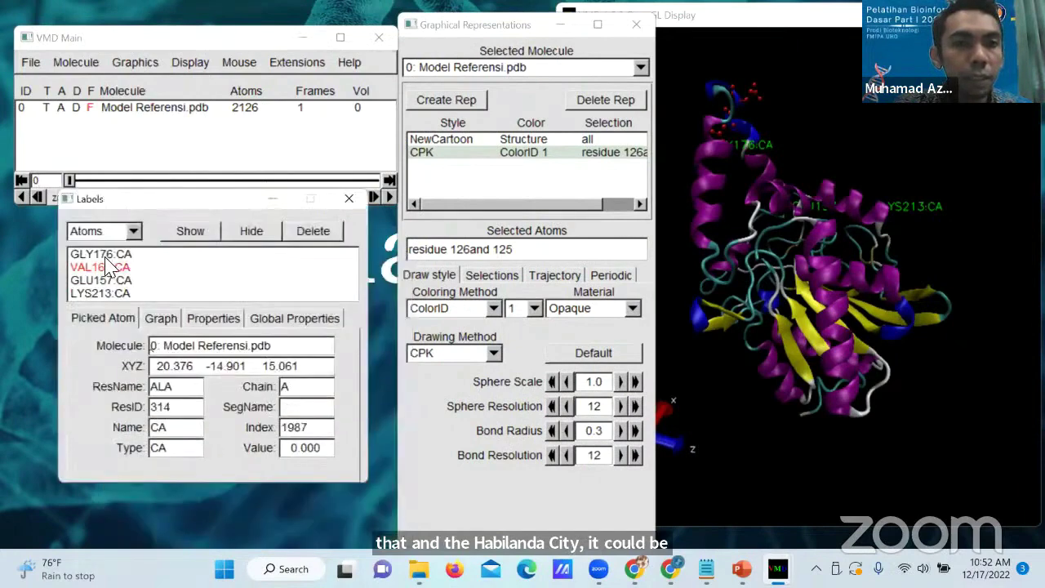
pyautogui.click(105, 255)
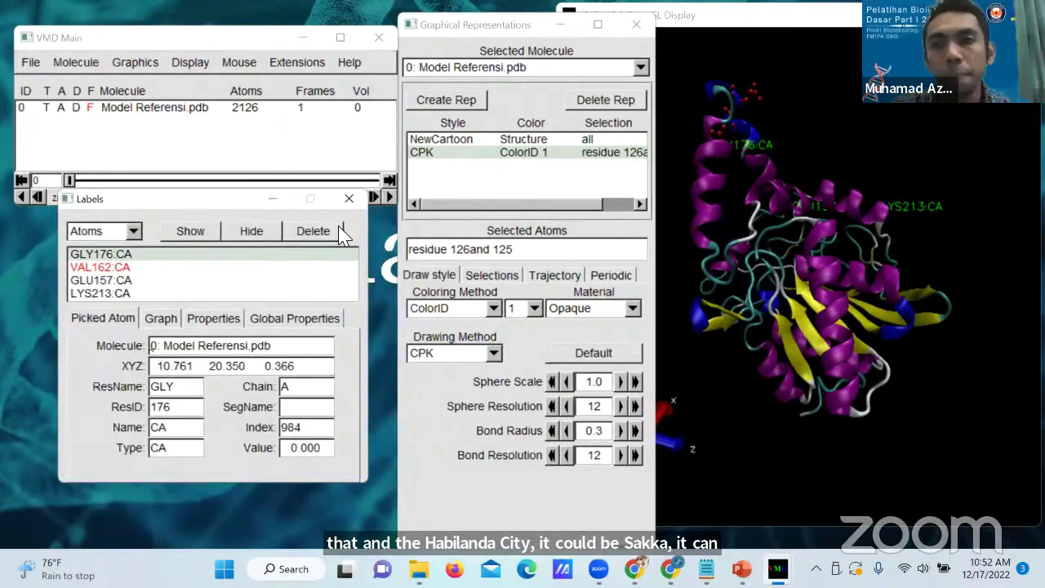
pyautogui.click(123, 296)
pyautogui.click(130, 267)
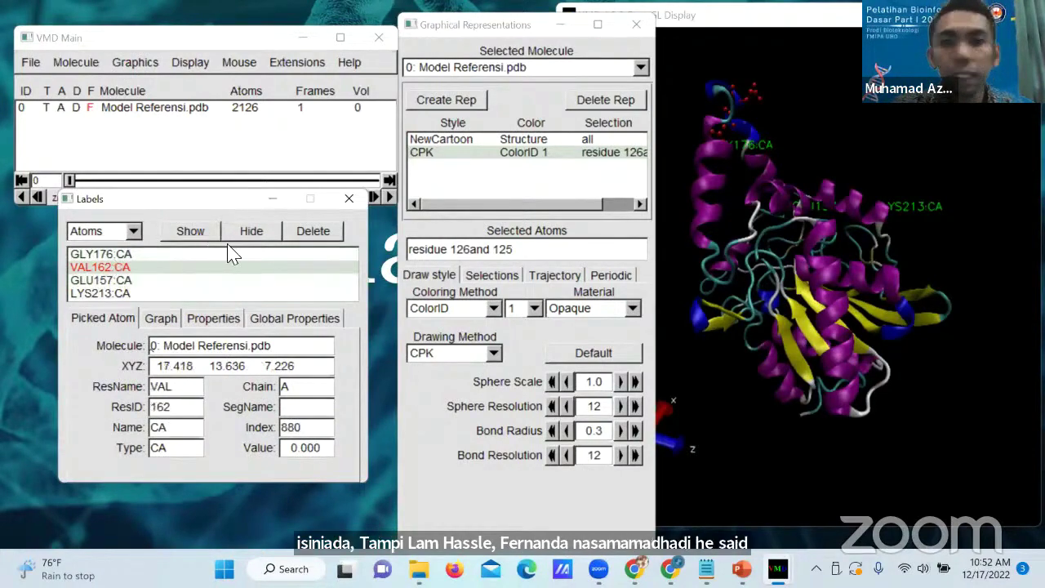
pyautogui.click(304, 232)
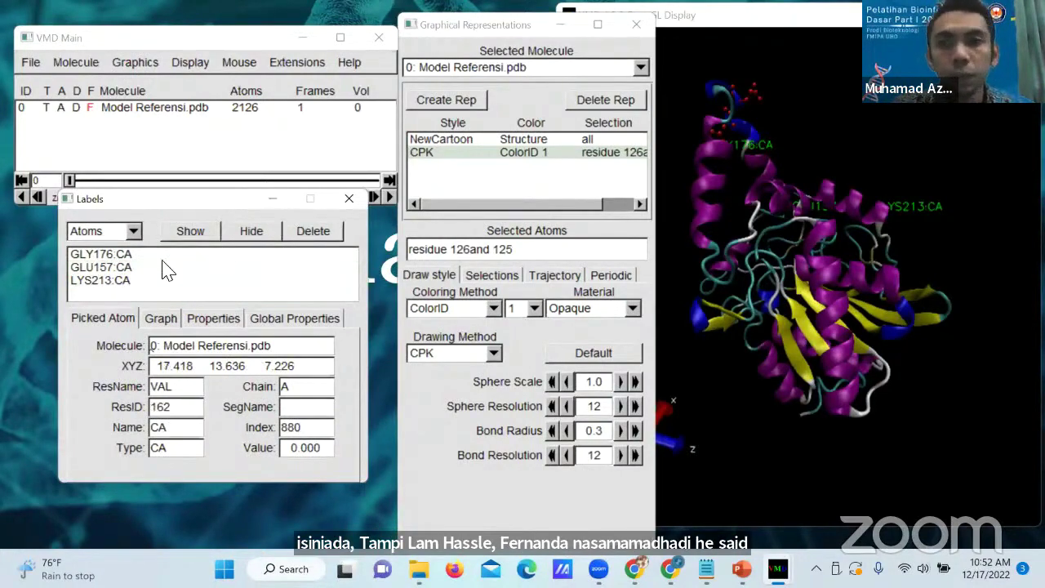
# - Delete the GLY176:CA and GLU157:CA atom labels
pyautogui.click(104, 254)
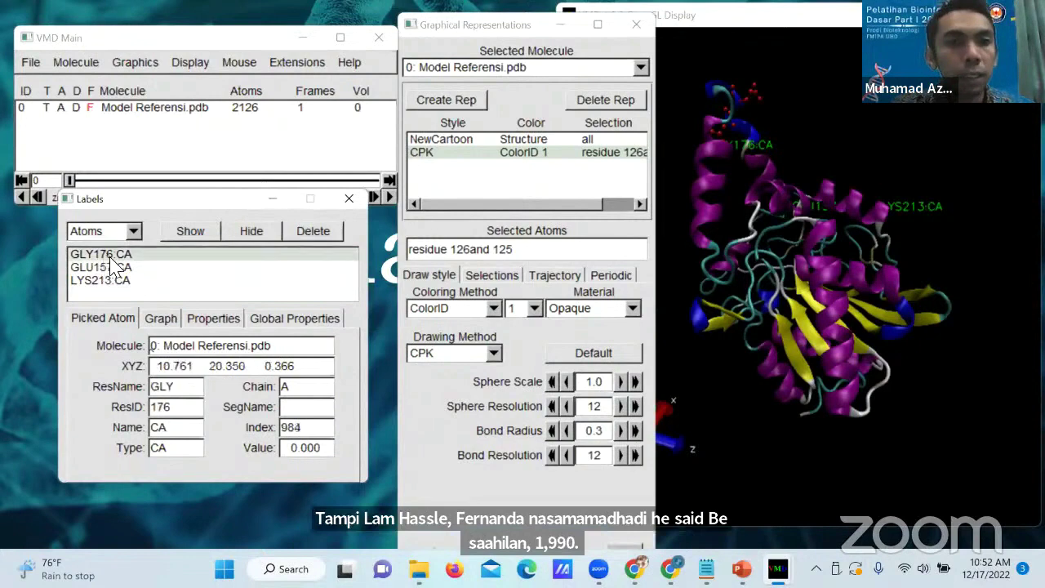
pyautogui.click(313, 235)
pyautogui.click(310, 235)
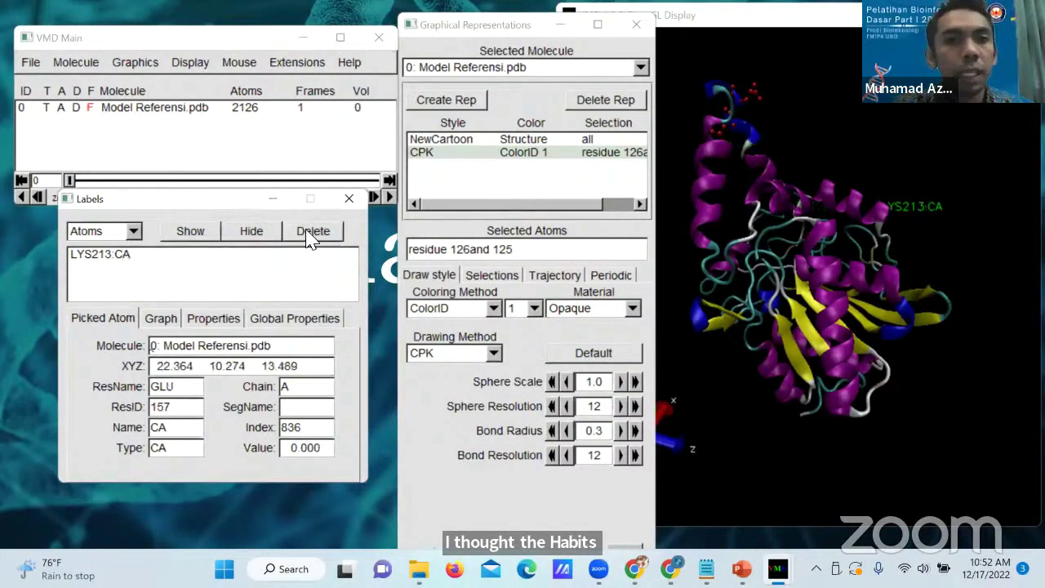
# - Hide the LYS213:CA atom label and show it again
pyautogui.click(238, 232)
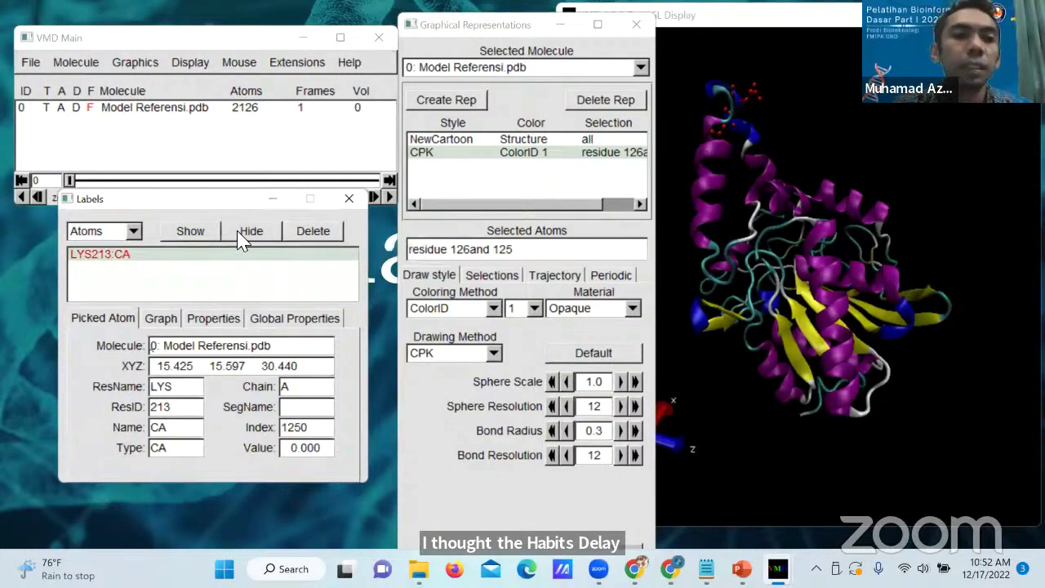
pyautogui.click(194, 233)
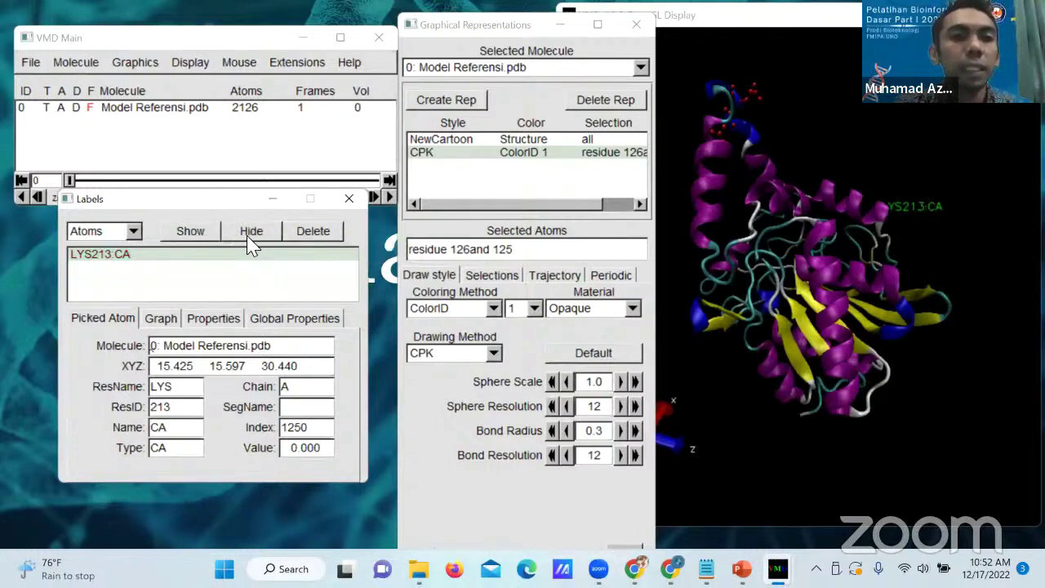
pyautogui.click(225, 232)
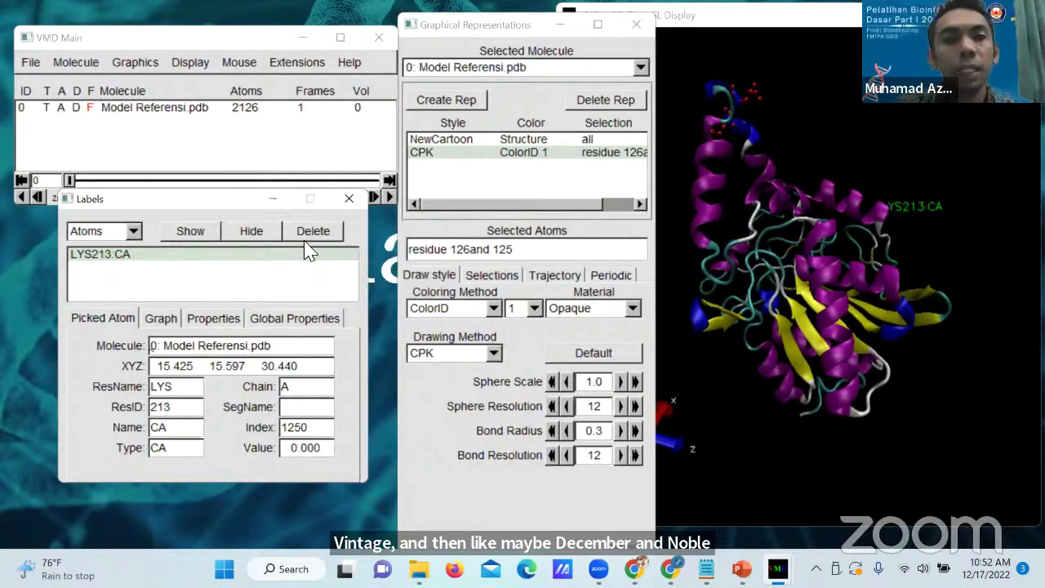
# - Delete the remaining LYS213:CA atom label and close the Labels window
pyautogui.click(336, 231)
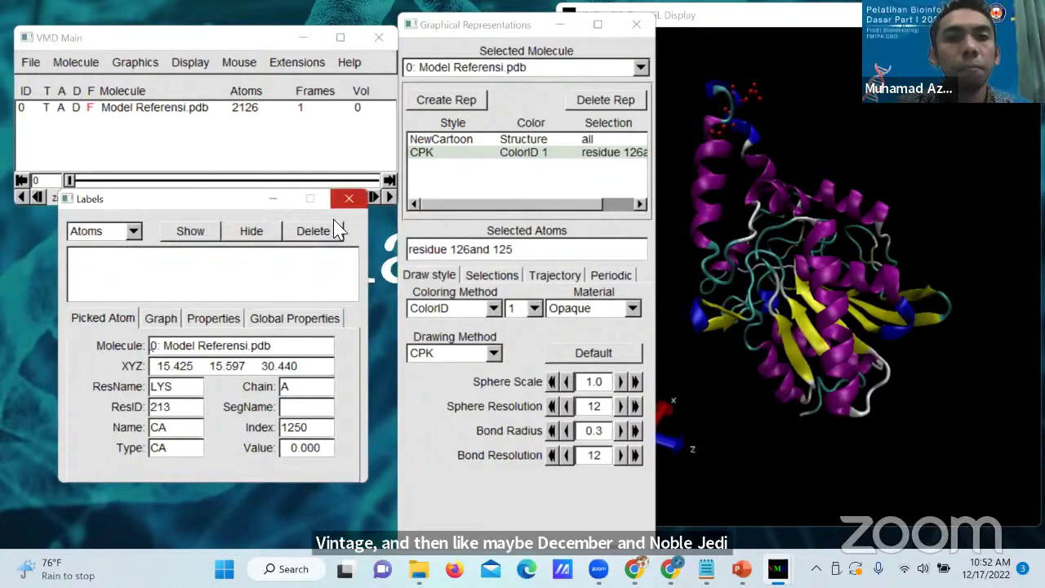
pyautogui.click(353, 202)
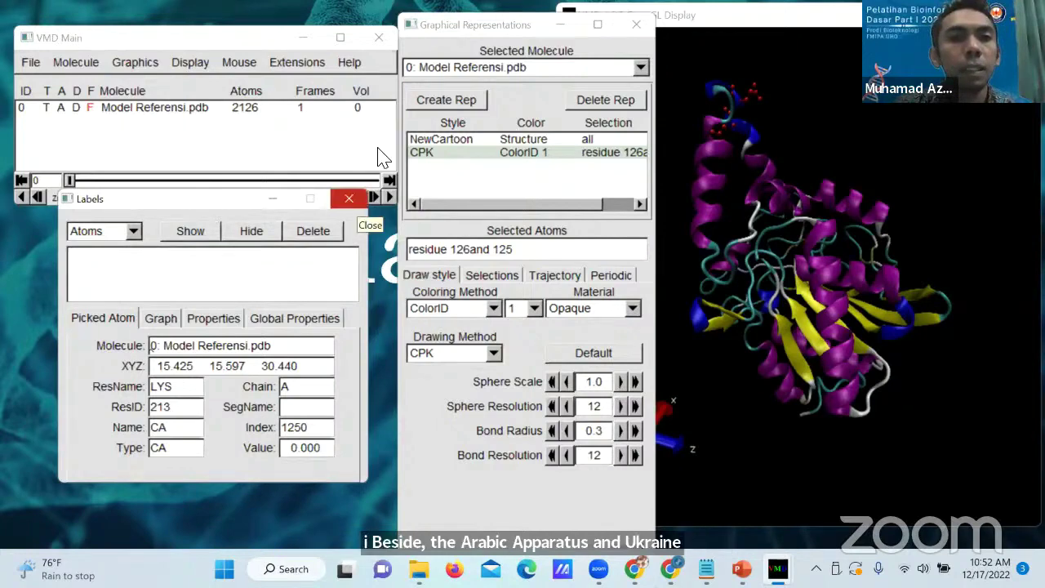
# - Uncover the OpenGL display and examine the unlabeled protein and its red CPK residues from several angles
pyautogui.moveTo(495, 25); pyautogui.dragTo(394, 27)
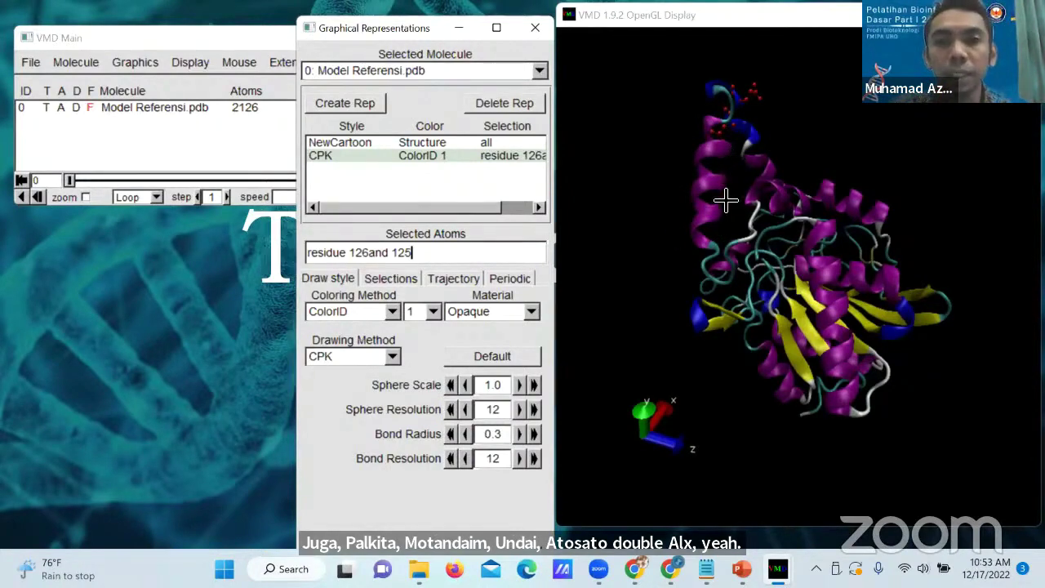
pyautogui.scroll(3, 707, 241)
pyautogui.moveTo(708, 155); pyautogui.dragTo(844, 278)
pyautogui.moveTo(701, 168); pyautogui.dragTo(653, 204)
pyautogui.scroll(-2, 697, 154)
pyautogui.moveTo(626, 160); pyautogui.dragTo(738, 138)
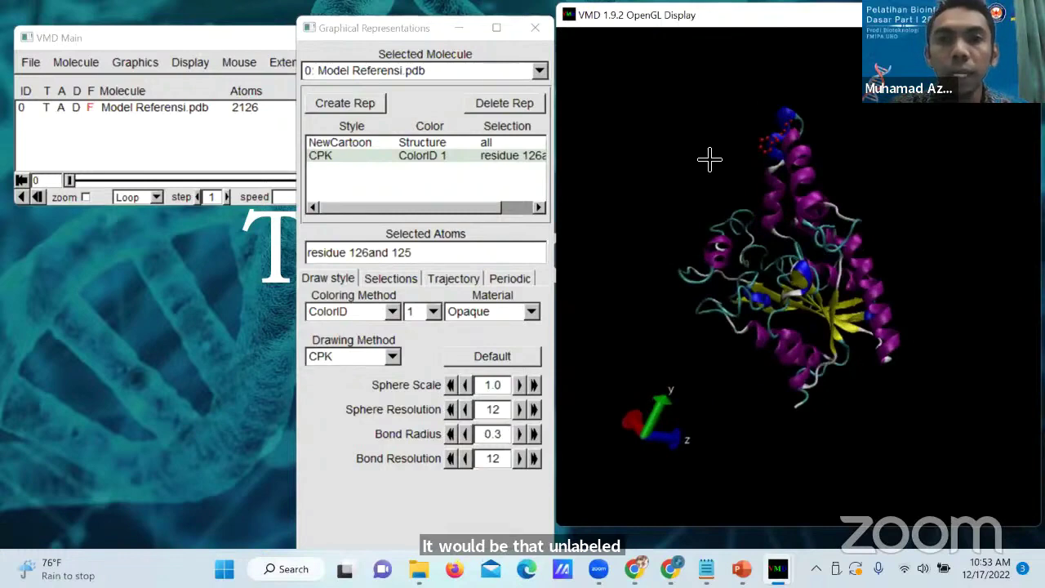
pyautogui.moveTo(707, 221); pyautogui.dragTo(829, 169)
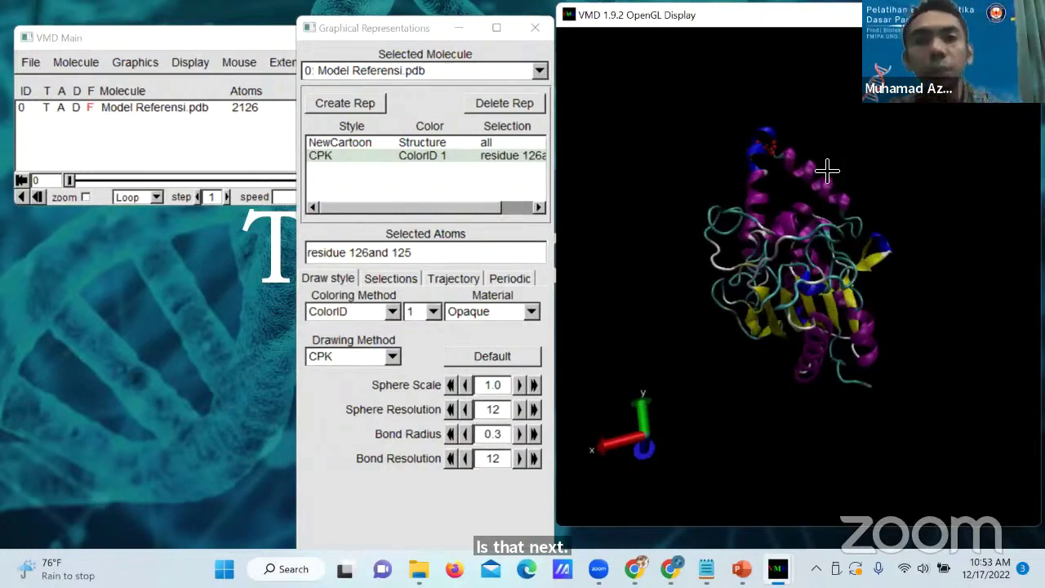
# - Clear the CPK representation's atom selection and delete that representation, keeping only the NewCartoon one
pyautogui.click(443, 252)
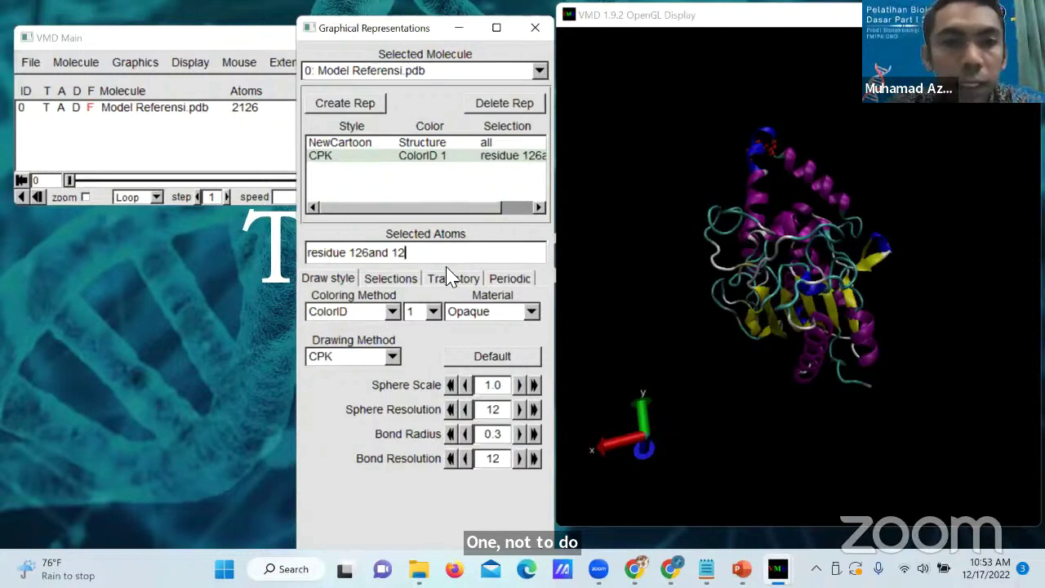
pyautogui.press('BackSpace')
pyautogui.press('BackSpace')
pyautogui.press('BackSpace')
pyautogui.press('BackSpace')
pyautogui.press('BackSpace')
pyautogui.press('BackSpace')
pyautogui.press('BackSpace')
pyautogui.press('BackSpace')
pyautogui.press('BackSpace')
pyautogui.press('BackSpace')
pyautogui.press('BackSpace')
pyautogui.press('BackSpace')
pyautogui.press('BackSpace')
pyautogui.press('BackSpace')
pyautogui.press('BackSpace')
pyautogui.press('BackSpace')
pyautogui.press('BackSpace')
pyautogui.click(498, 103)
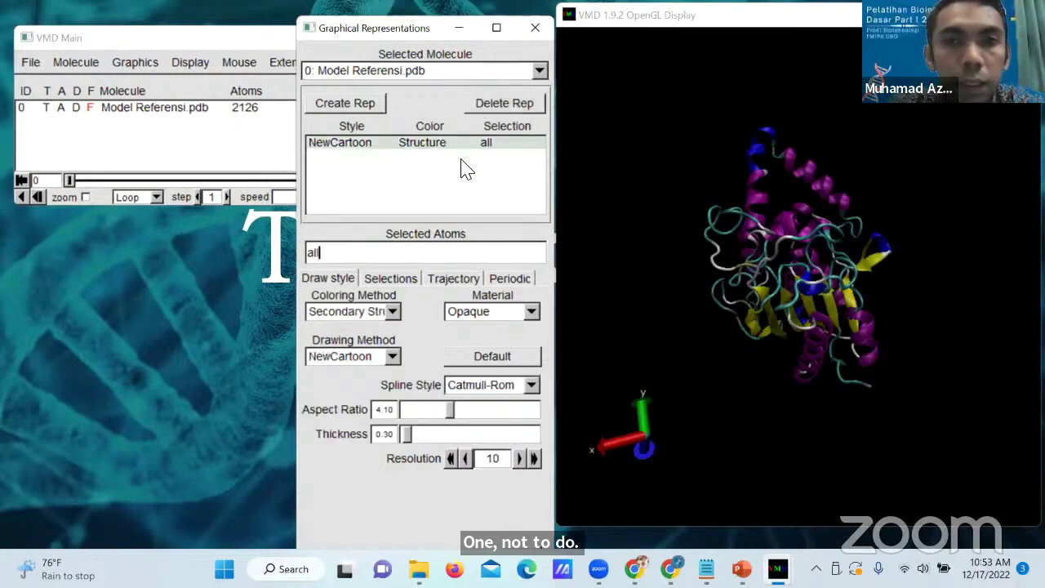
# - Change the coloring method of the NewCartoon representation to ColorID
pyautogui.click(392, 314)
pyautogui.click(396, 319)
pyautogui.click(392, 357)
pyautogui.click(391, 356)
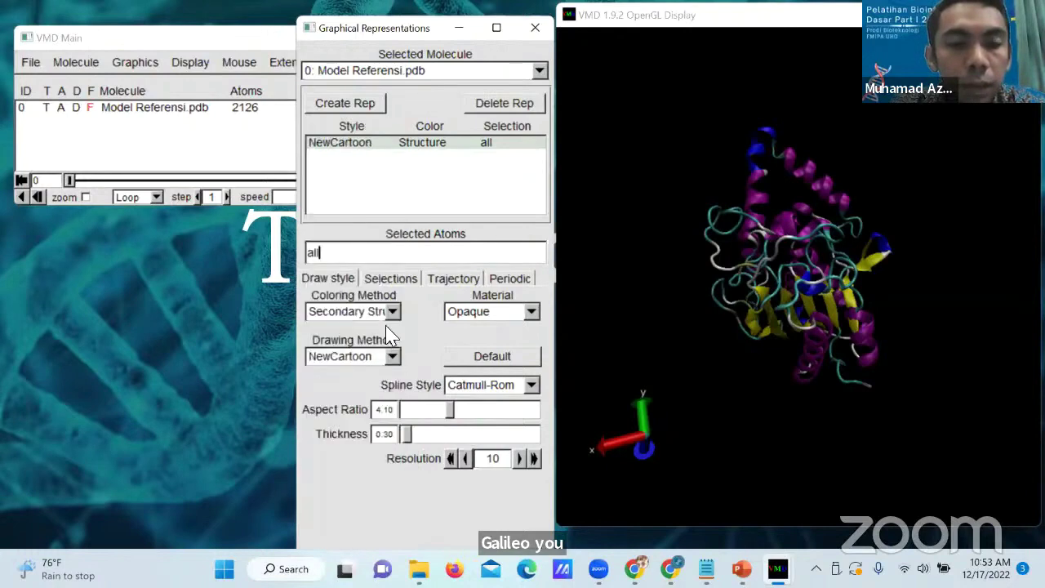
pyautogui.click(392, 312)
pyautogui.click(369, 328)
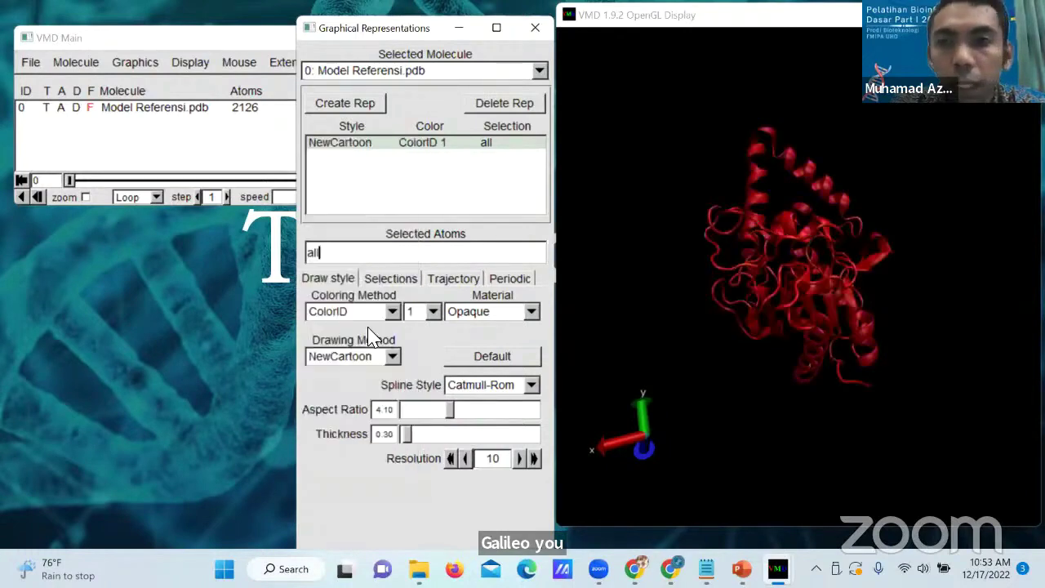
# - Color the NewCartoon representation of the whole protein with ColorID 6 silver
pyautogui.click(432, 312)
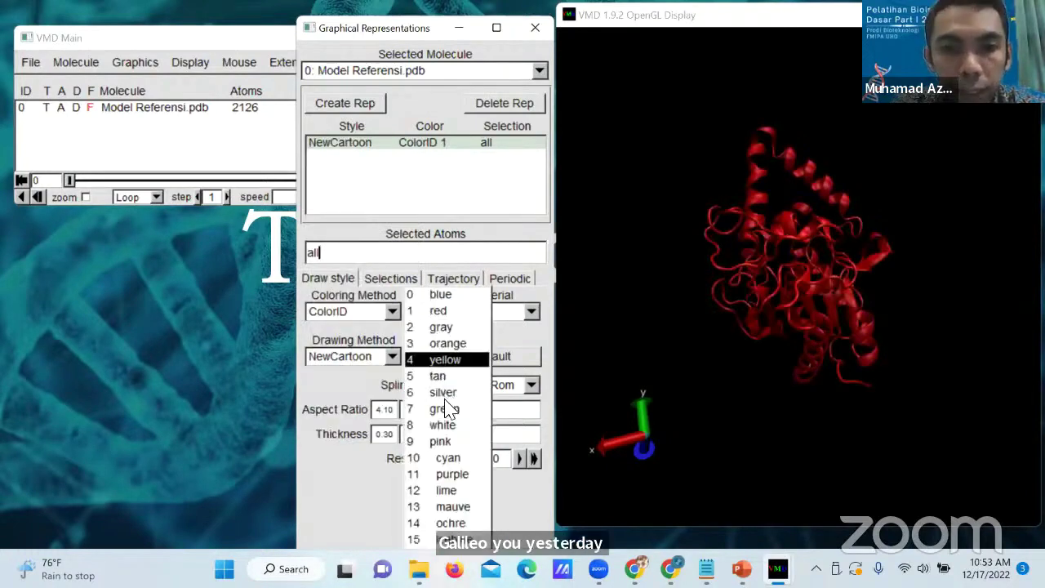
pyautogui.click(446, 394)
pyautogui.click(435, 313)
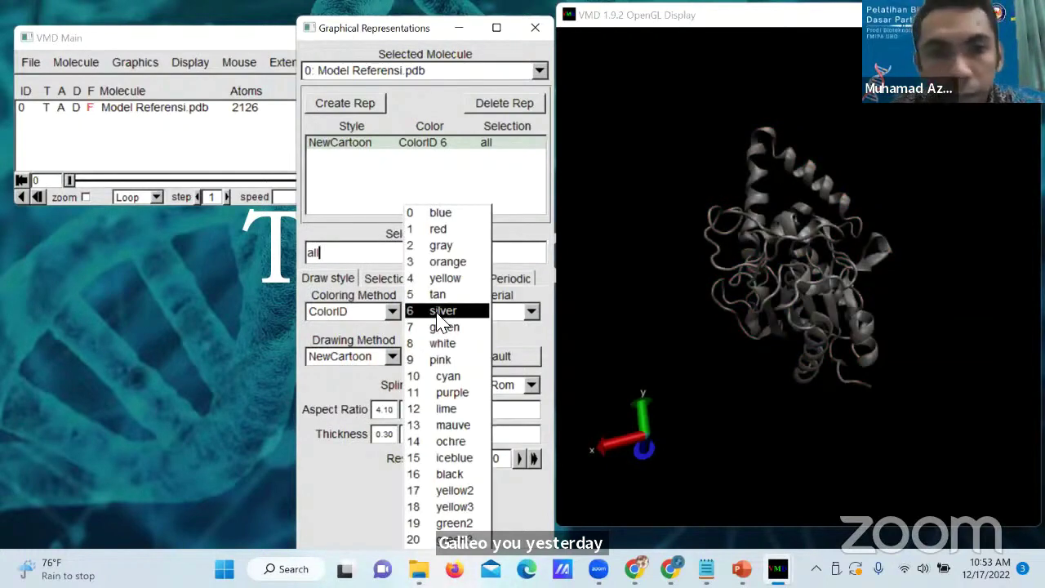
pyautogui.click(439, 313)
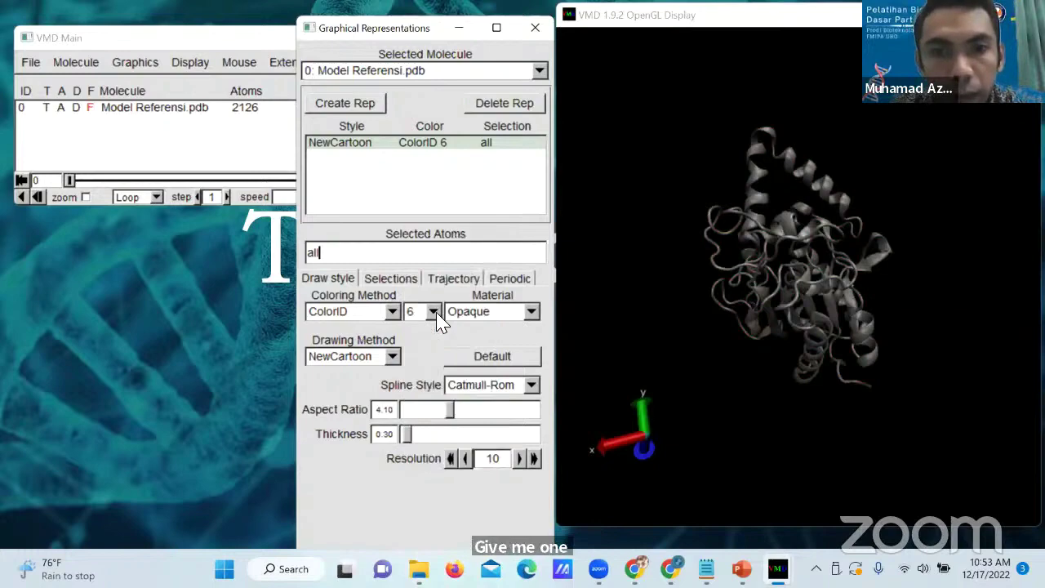
pyautogui.click(737, 294)
pyautogui.moveTo(868, 273); pyautogui.dragTo(940, 272)
pyautogui.moveTo(822, 152); pyautogui.dragTo(677, 172)
pyautogui.moveTo(693, 280); pyautogui.dragTo(751, 341)
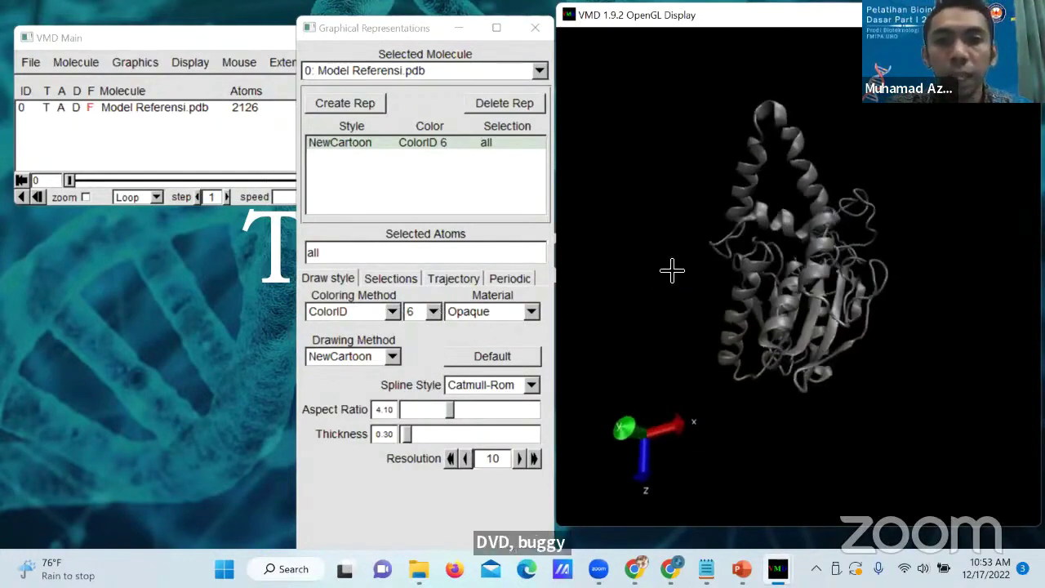
pyautogui.moveTo(672, 271); pyautogui.dragTo(628, 270)
pyautogui.moveTo(922, 303); pyautogui.dragTo(972, 316)
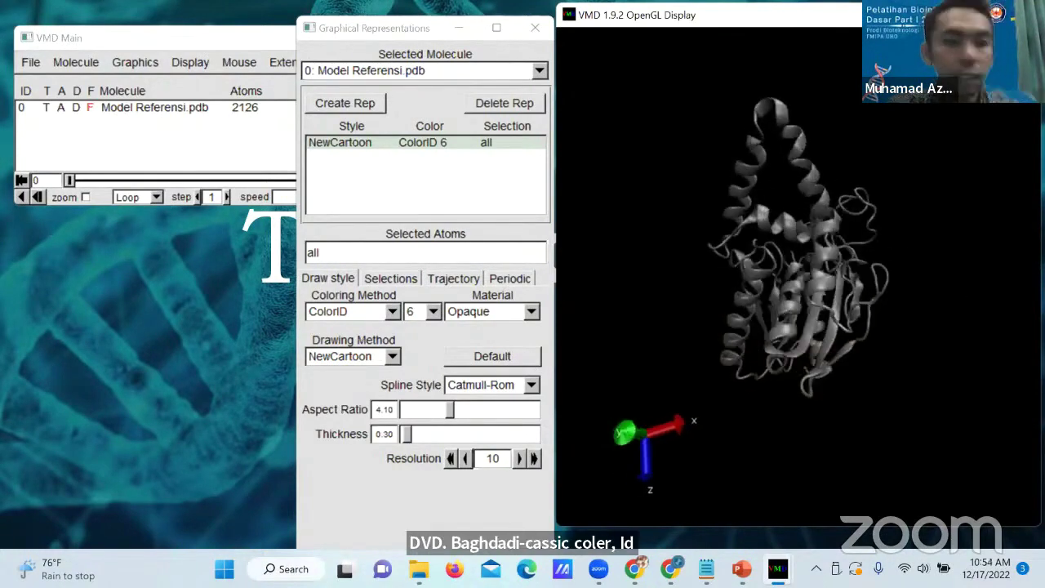
# - Create a second representation of the molecule and clear its atom selection
pyautogui.click(350, 103)
pyautogui.click(347, 253)
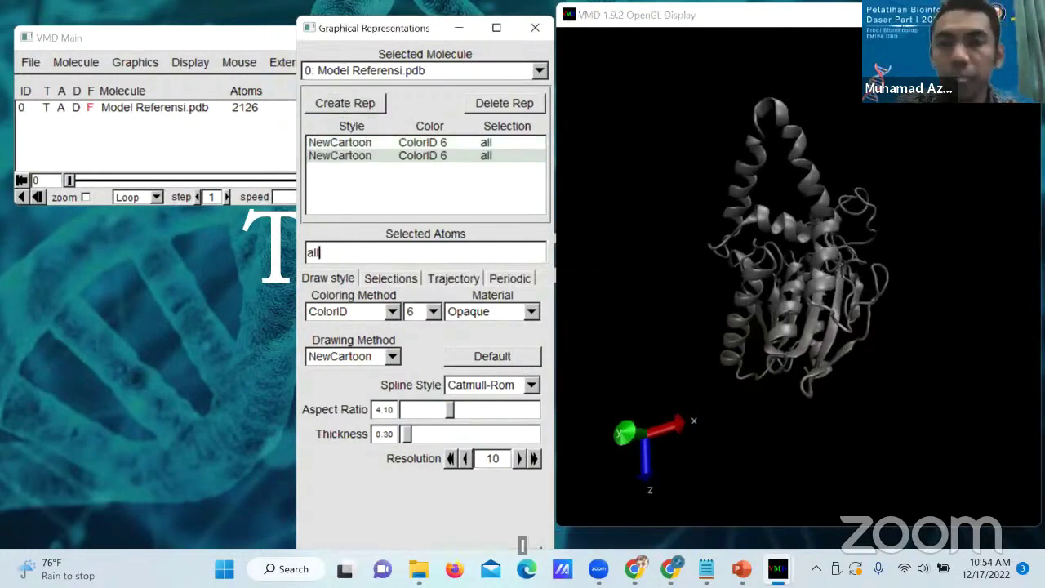
# - Label the PHE169:CA atom near the tip of the protruding helices in the OpenGL display
pyautogui.click(765, 137)
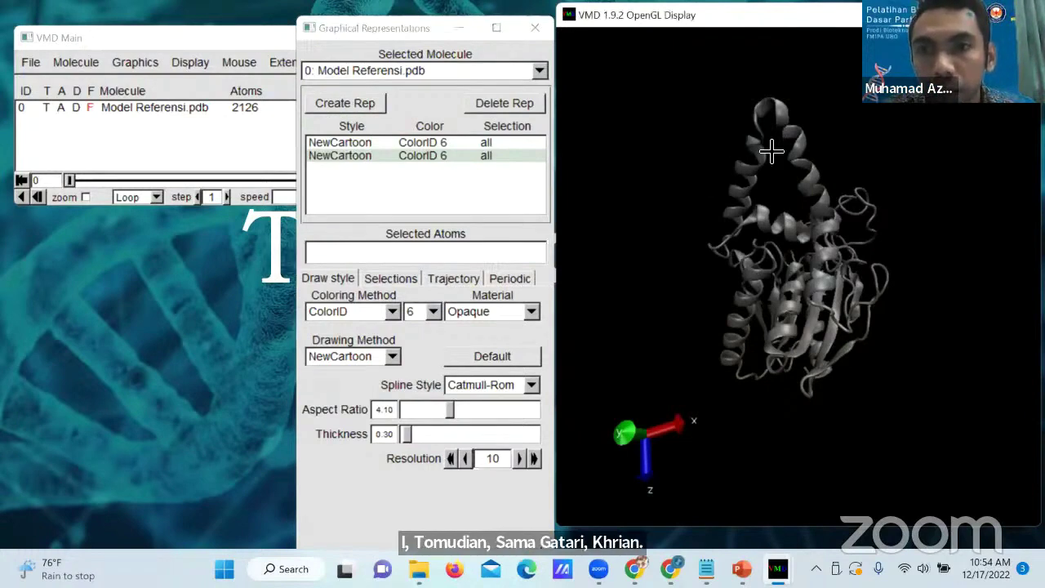
pyautogui.scroll(4, 779, 159)
pyautogui.scroll(-4, 784, 159)
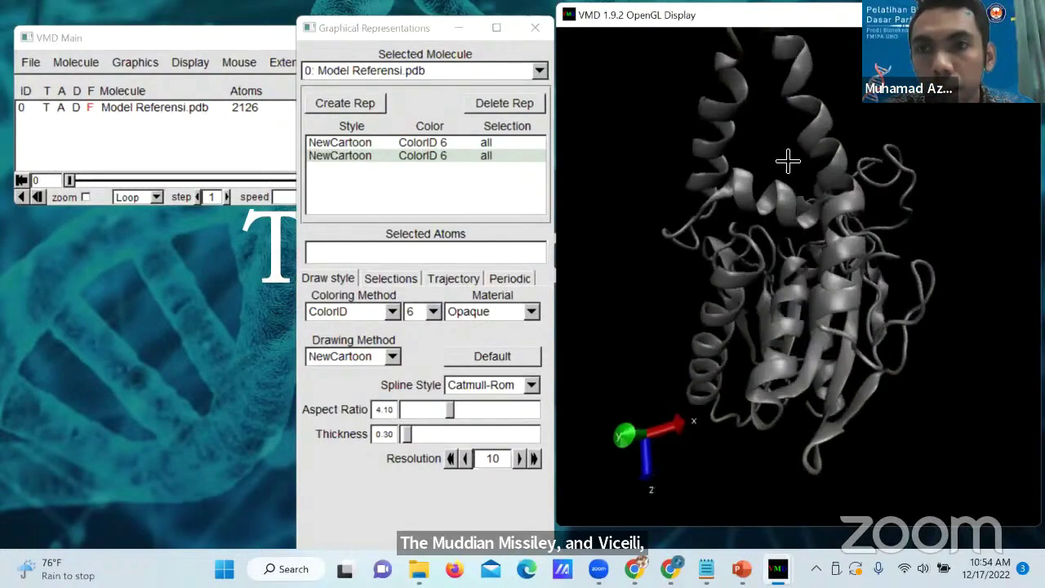
pyautogui.moveTo(766, 142); pyautogui.dragTo(777, 187)
pyautogui.click(786, 145)
pyautogui.moveTo(856, 142); pyautogui.dragTo(833, 149)
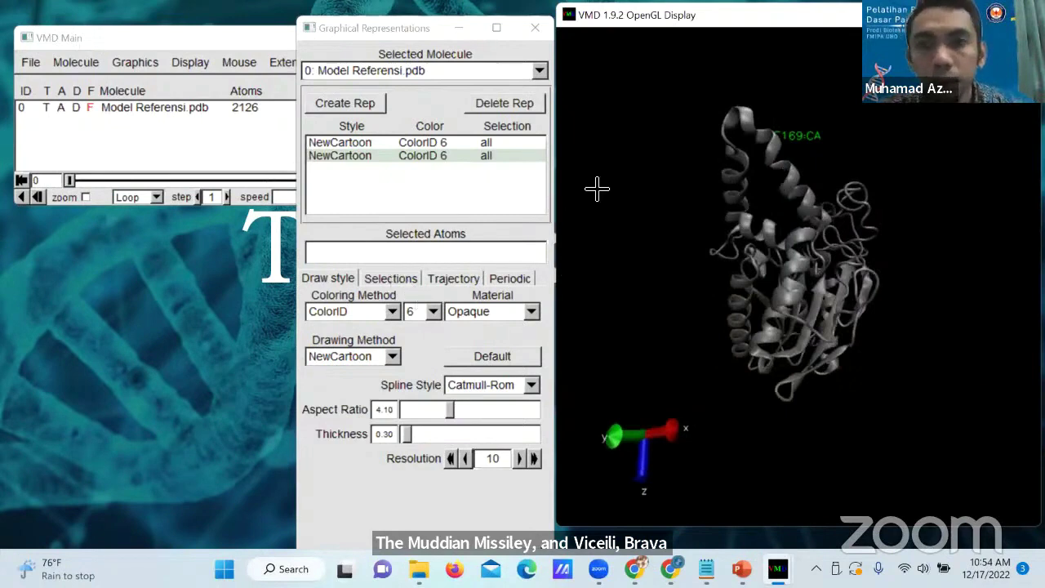
# - Close the mistakenly opened Materials window, delete the PHE169:CA atom label and close the Labels window
pyautogui.click(201, 69)
pyautogui.moveTo(134, 64)
pyautogui.click(137, 116)
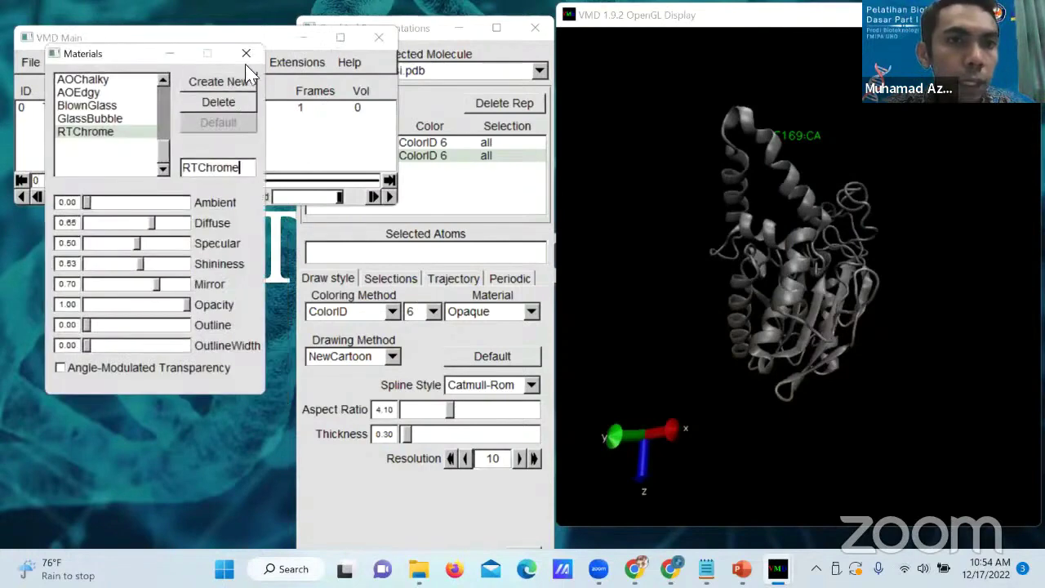
pyautogui.click(260, 39)
pyautogui.click(133, 62)
pyautogui.click(128, 131)
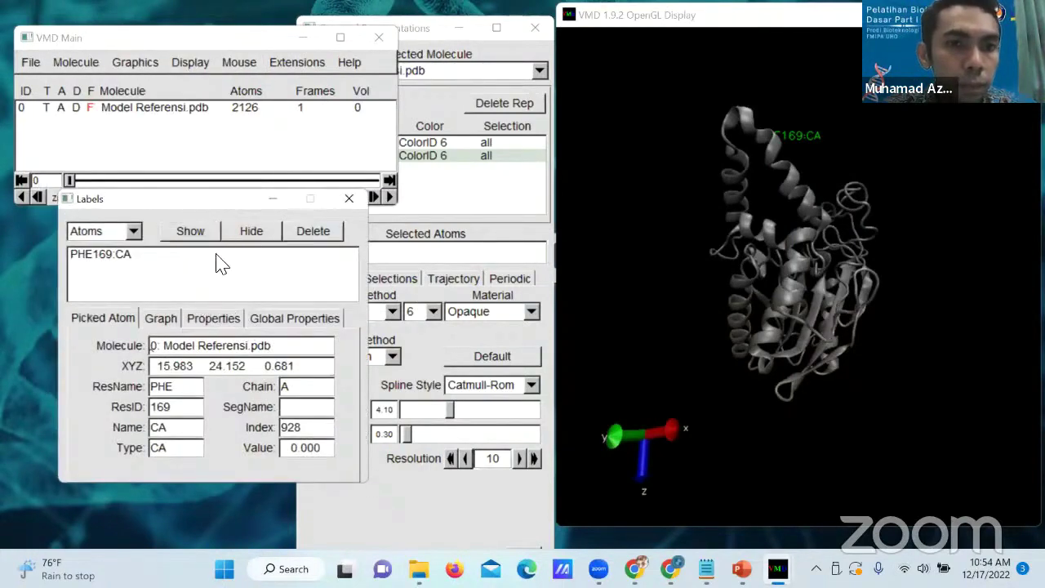
pyautogui.click(115, 256)
pyautogui.click(349, 199)
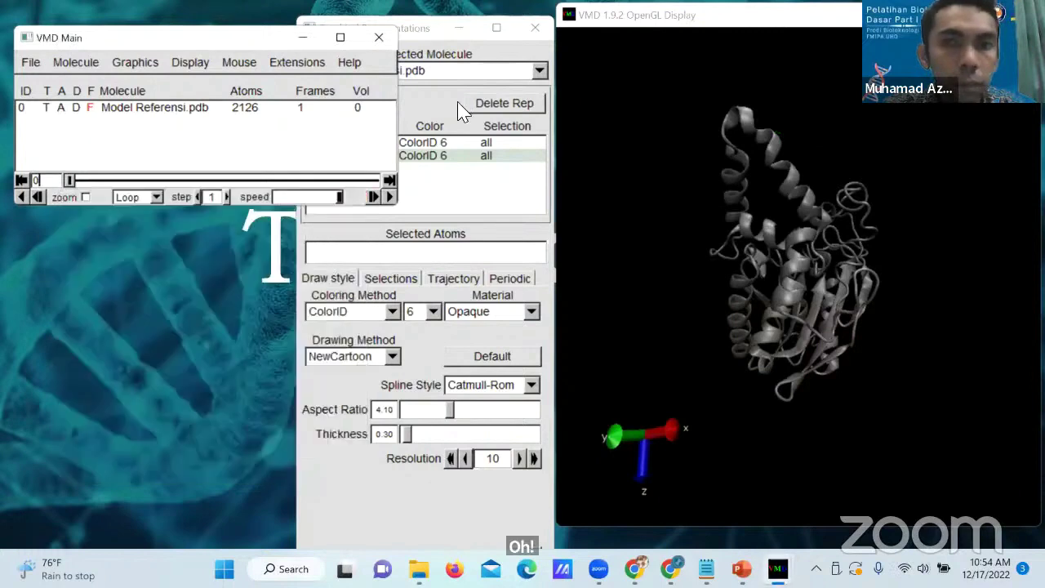
# - Limit the second representation to residue 126 and draw it as CPK with ColorID 7 green
pyautogui.click(460, 253)
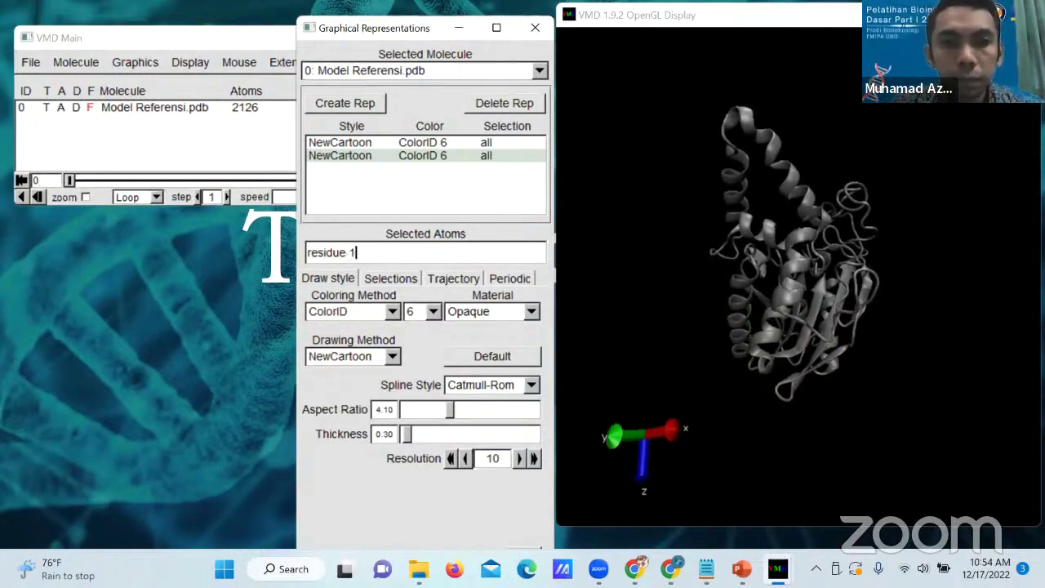
pyautogui.press('Return')
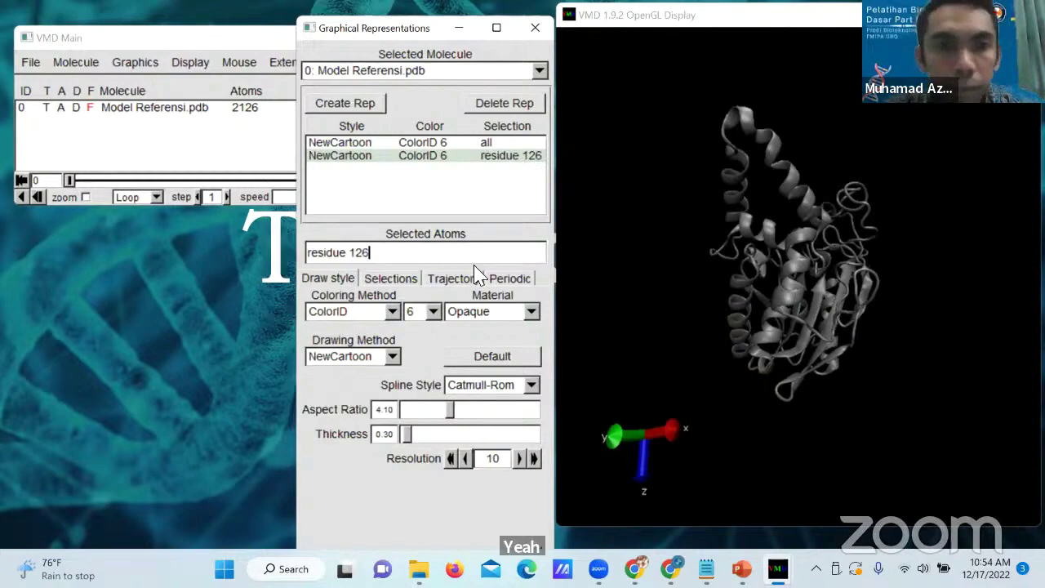
pyautogui.click(393, 358)
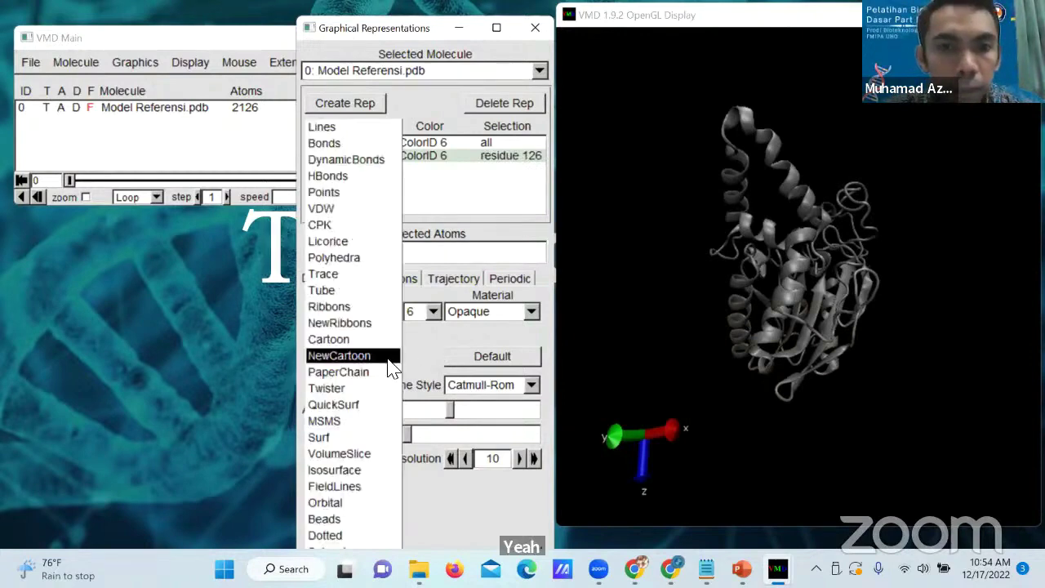
pyautogui.click(335, 228)
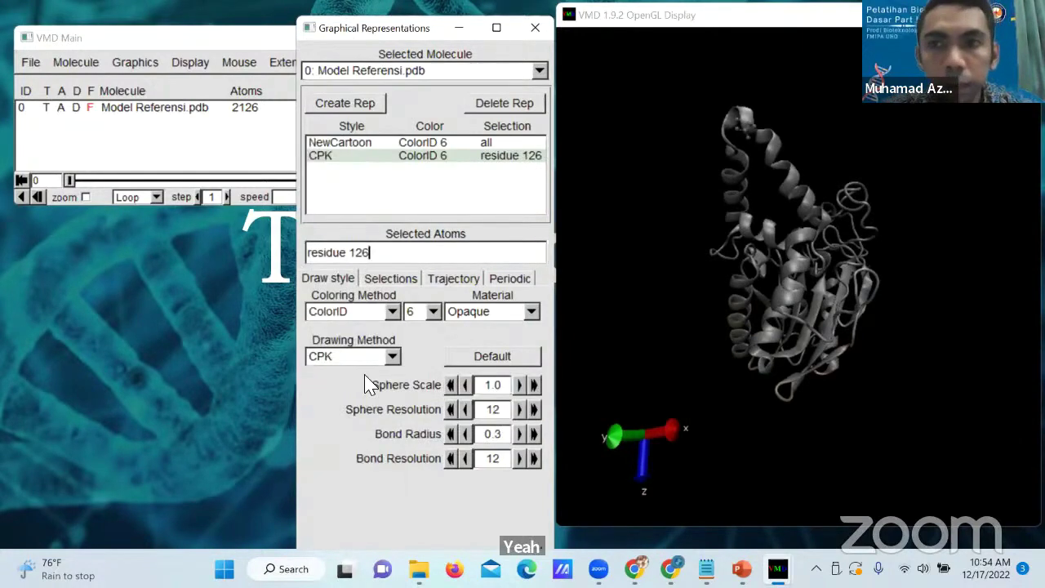
pyautogui.click(434, 316)
pyautogui.click(431, 327)
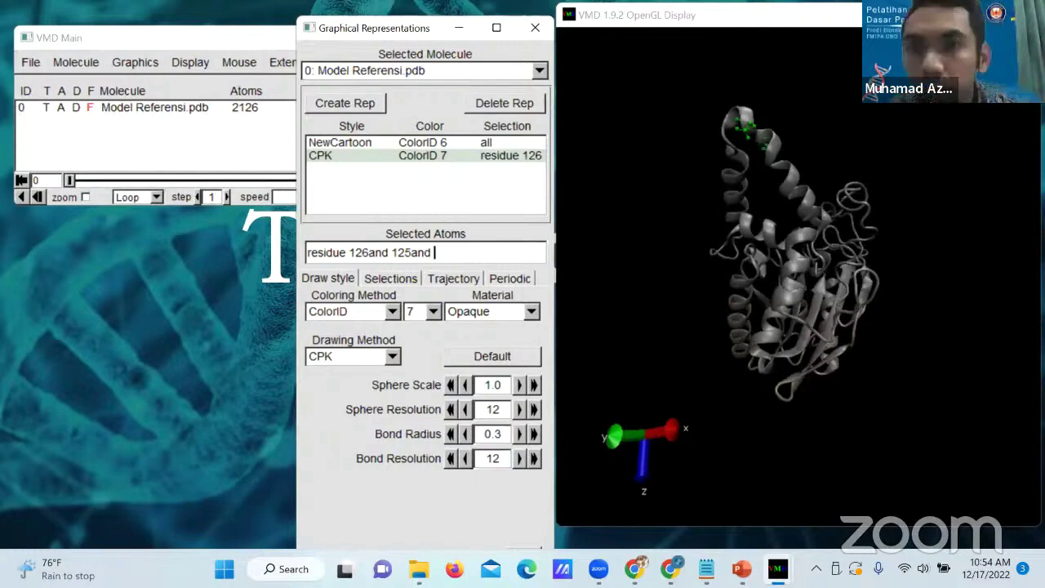
# - Extend the CPK representation's atom selection to "residue 126and 127and 128and 129"
pyautogui.press('BackSpace')
pyautogui.press('BackSpace')
pyautogui.press('BackSpace')
pyautogui.press('BackSpace')
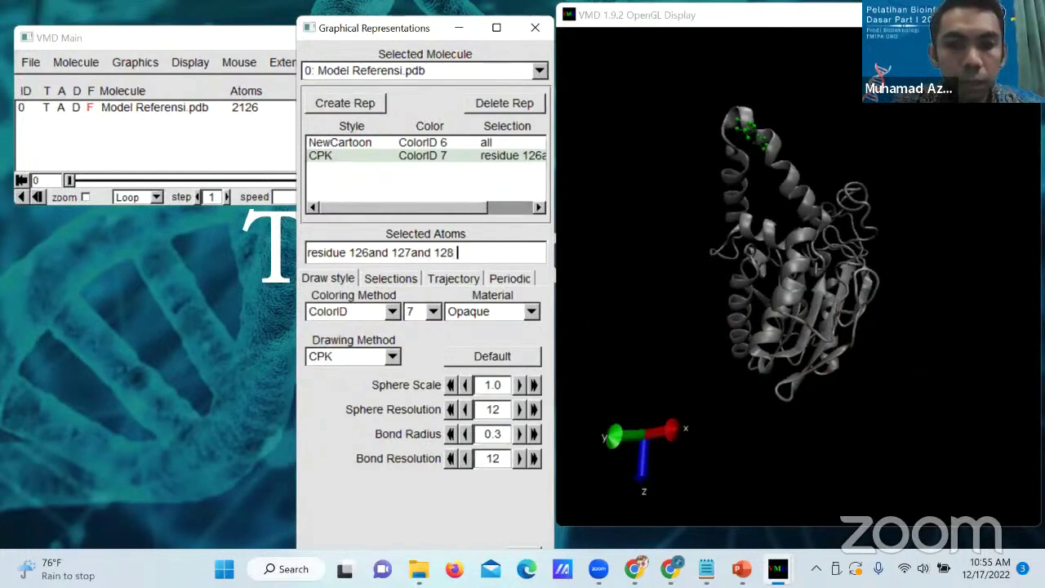
pyautogui.press('Return')
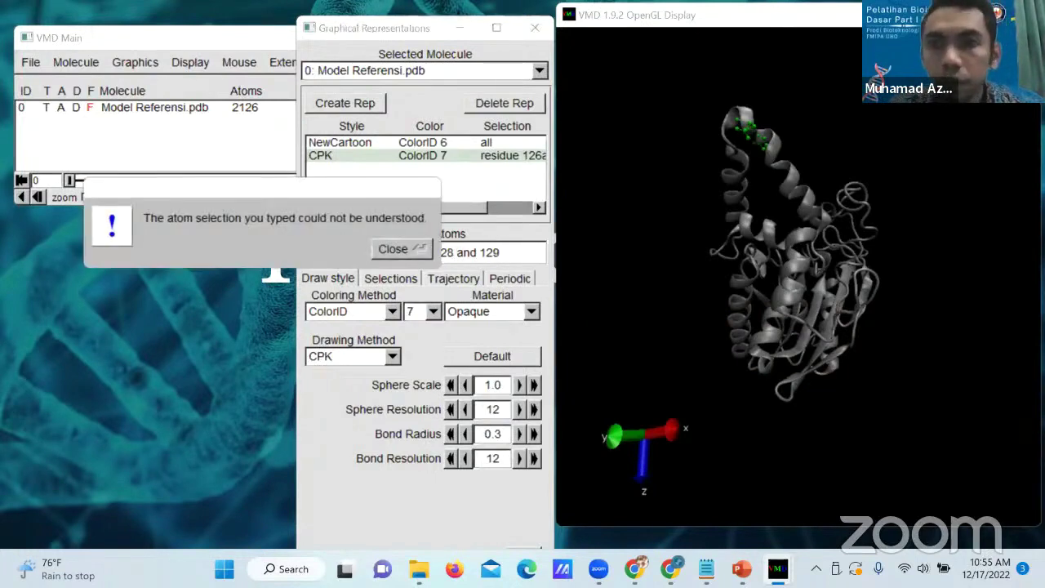
pyautogui.click(397, 249)
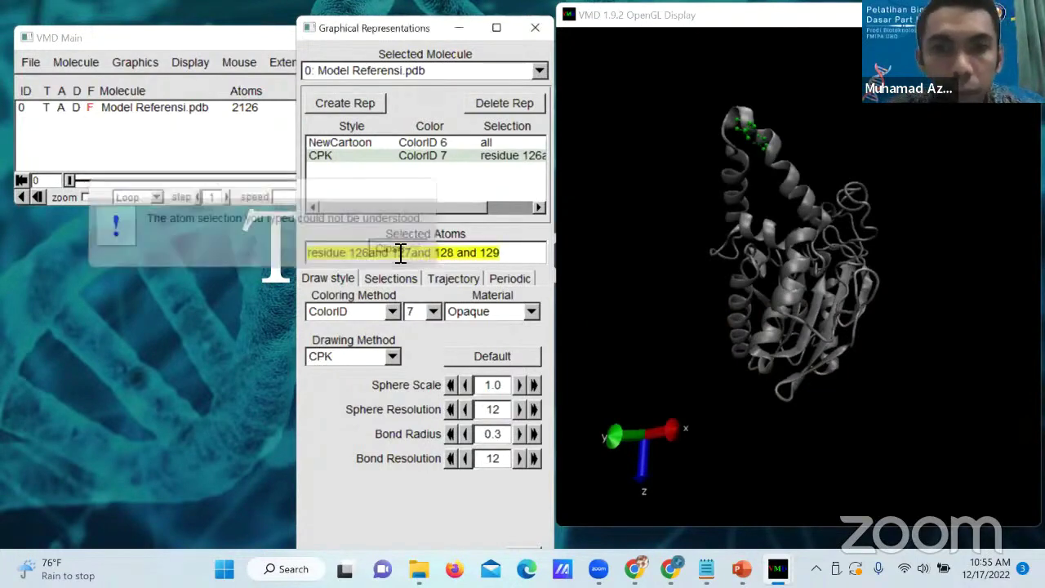
pyautogui.click(465, 256)
pyautogui.press('BackSpace')
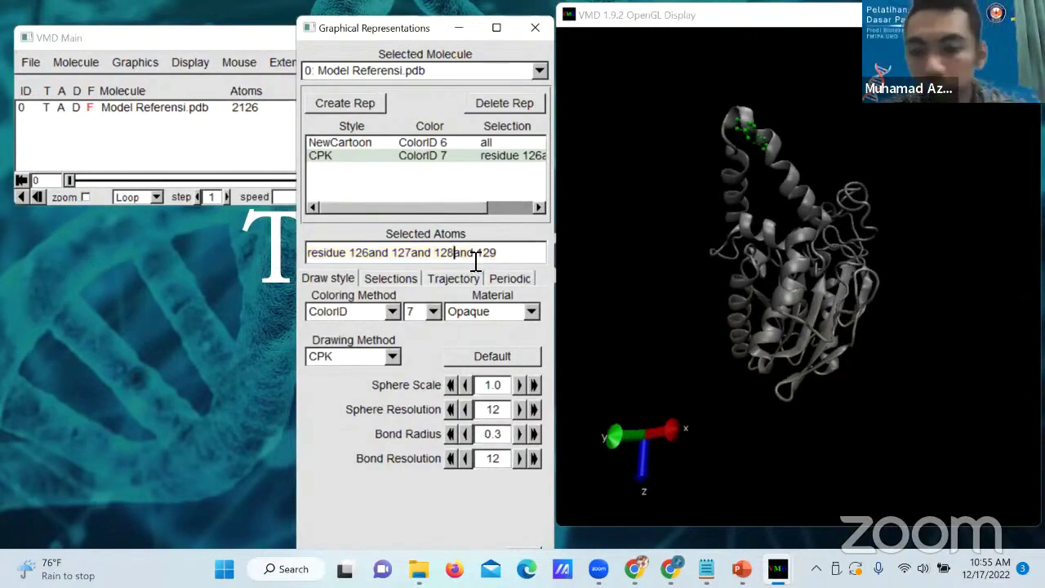
pyautogui.click(517, 256)
pyautogui.press('Return')
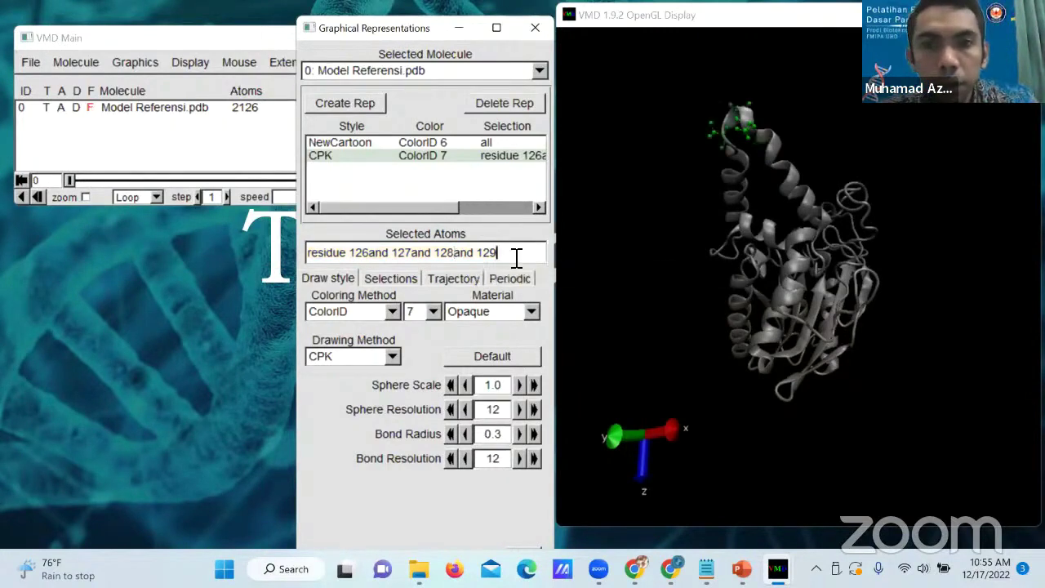
# - Add residue 130 to the atom selection of the green CPK representation
pyautogui.moveTo(738, 229); pyautogui.dragTo(758, 227)
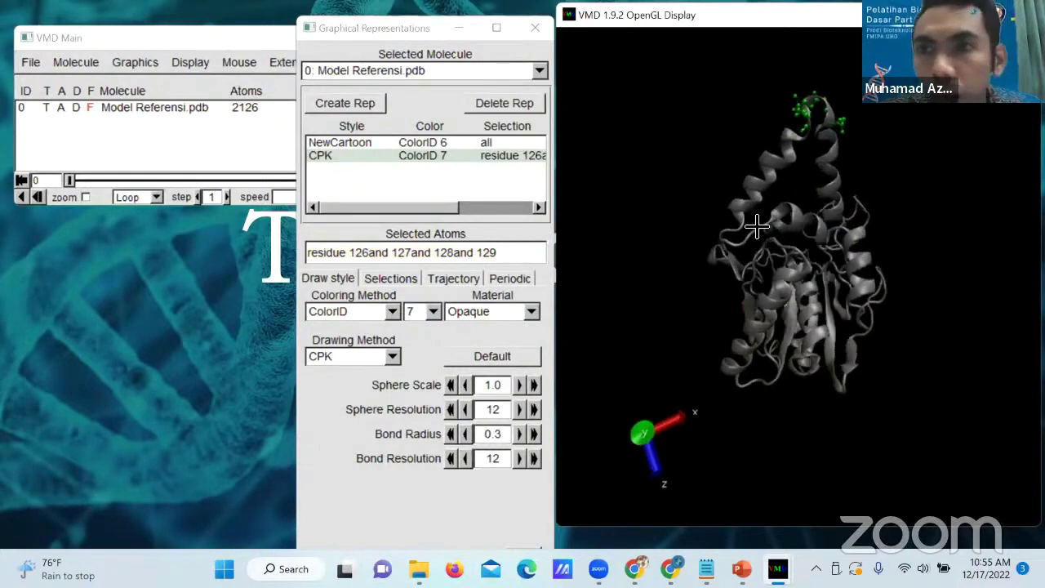
pyautogui.click(502, 254)
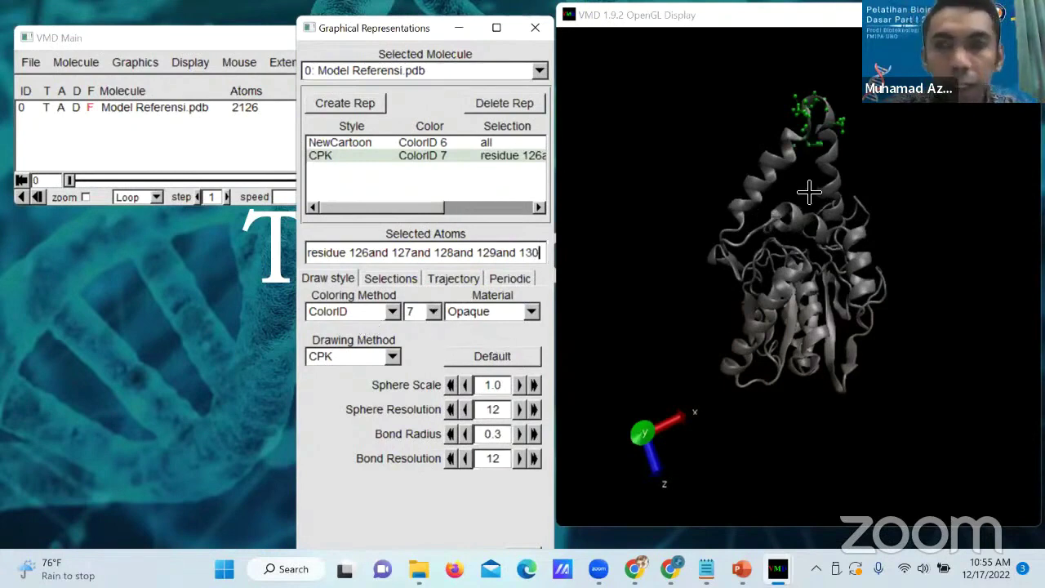
pyautogui.moveTo(847, 175); pyautogui.dragTo(776, 176)
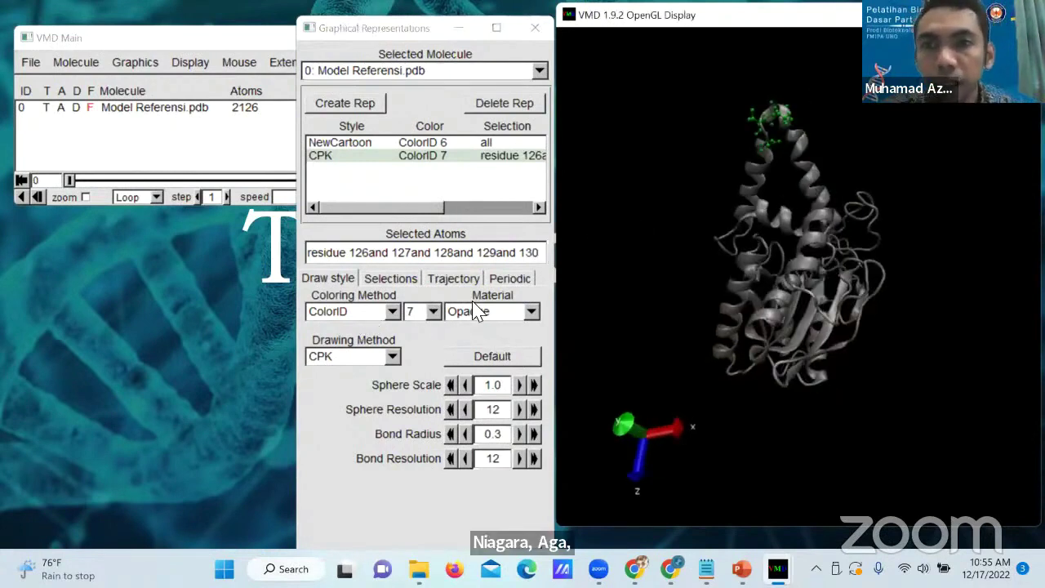
# - Change the drawing method of the residue 126 to 130 representation to NewCartoon
pyautogui.click(393, 357)
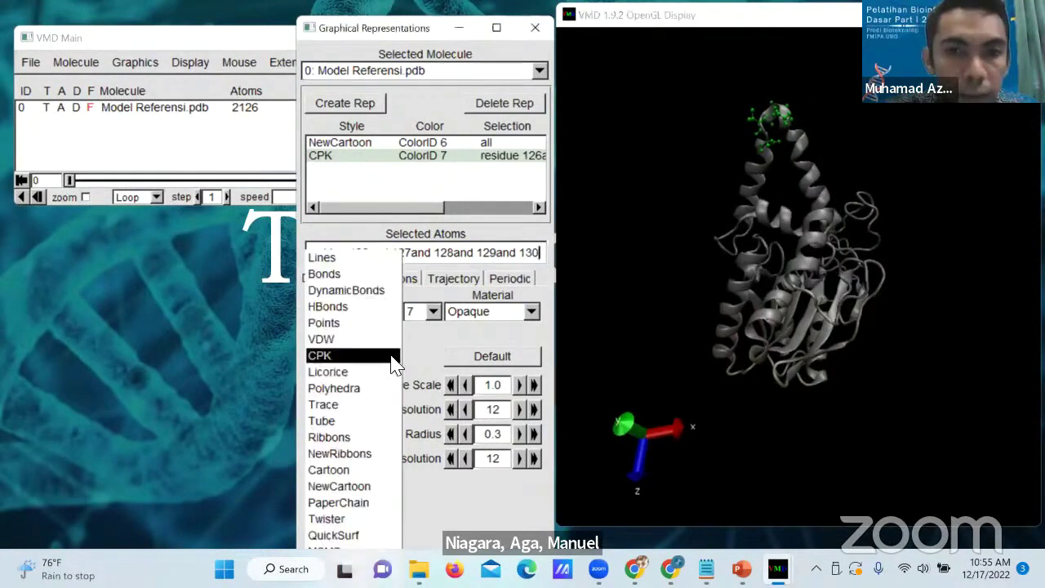
pyautogui.click(351, 486)
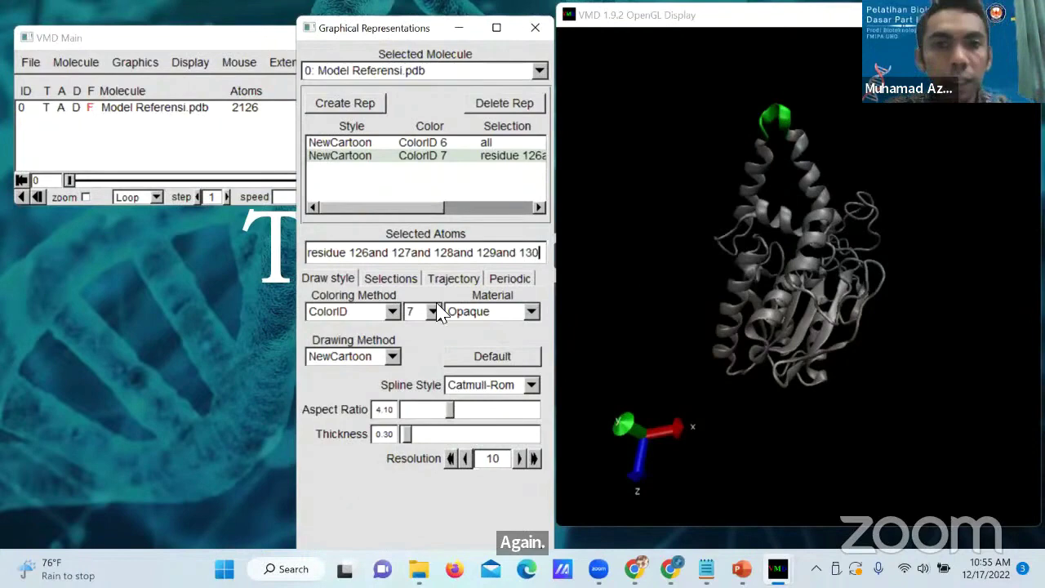
pyautogui.moveTo(1007, 257); pyautogui.dragTo(707, 182)
pyautogui.moveTo(933, 319); pyautogui.dragTo(773, 98)
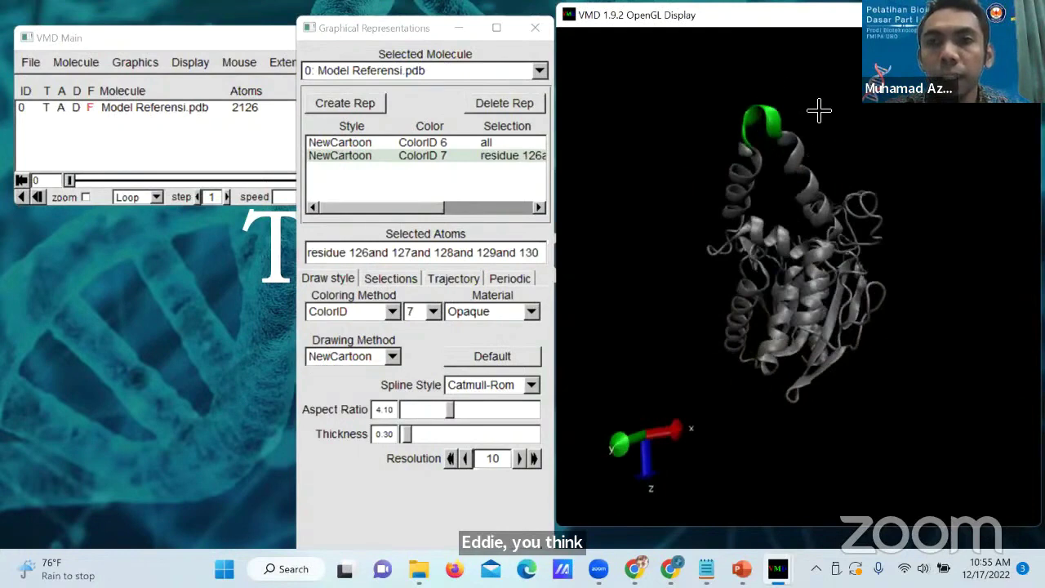
pyautogui.moveTo(823, 211); pyautogui.dragTo(789, 170)
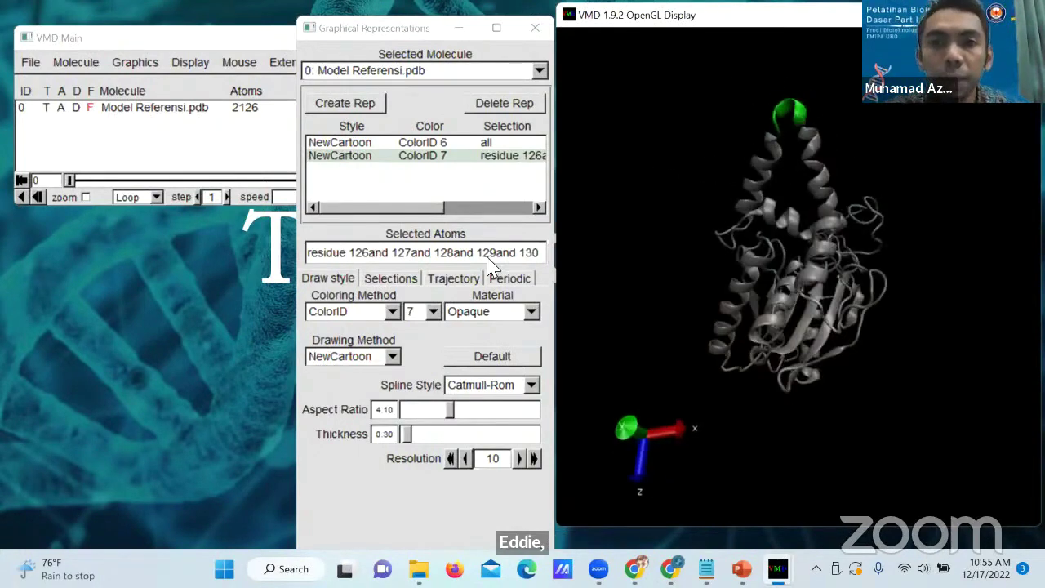
# - Recolor the residue 126 to 130 segment with ColorID 1 red
pyautogui.click(437, 314)
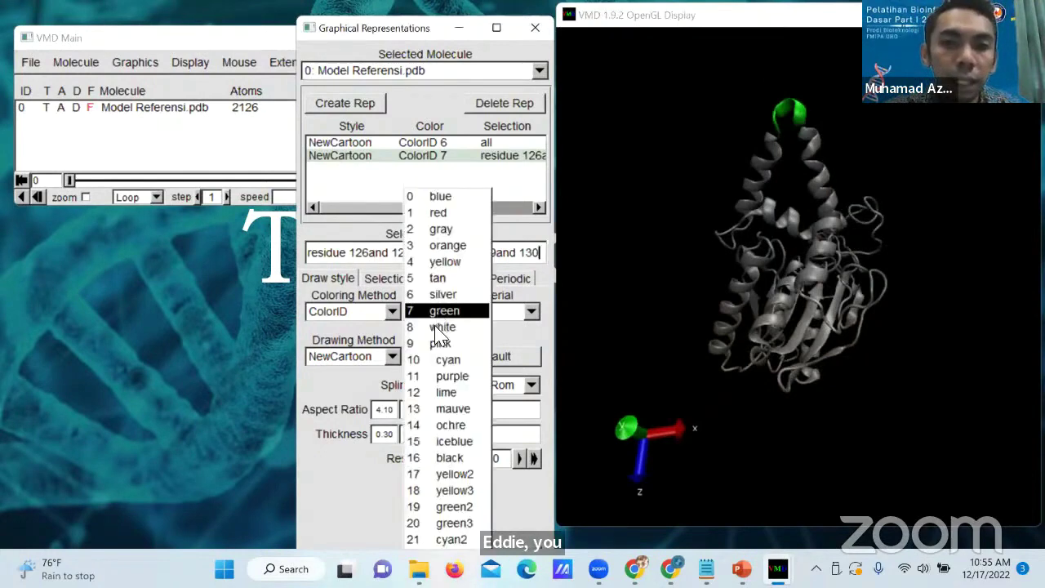
pyautogui.click(441, 214)
pyautogui.moveTo(656, 243); pyautogui.dragTo(897, 292)
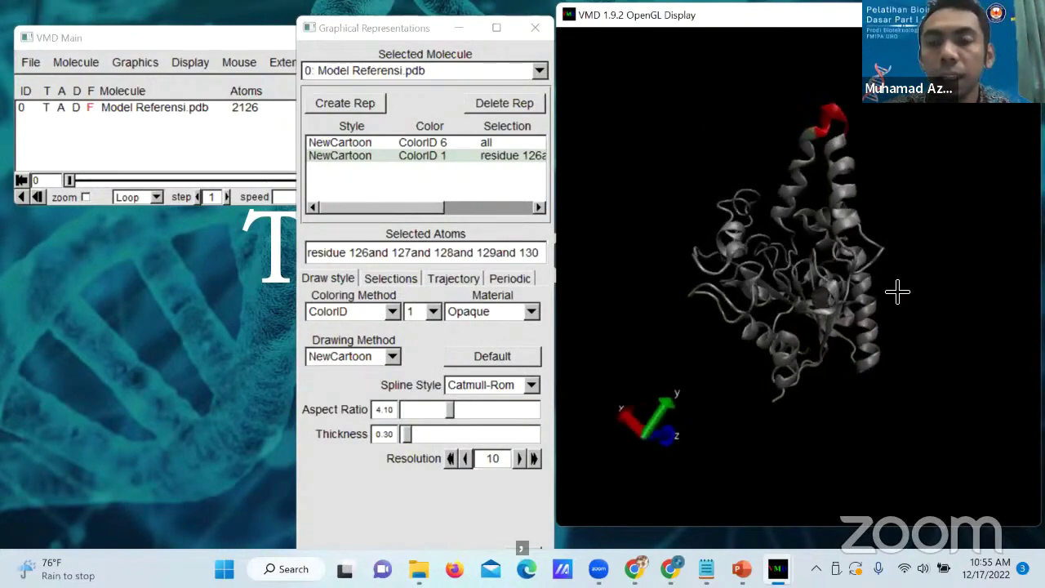
pyautogui.moveTo(828, 249); pyautogui.dragTo(804, 249)
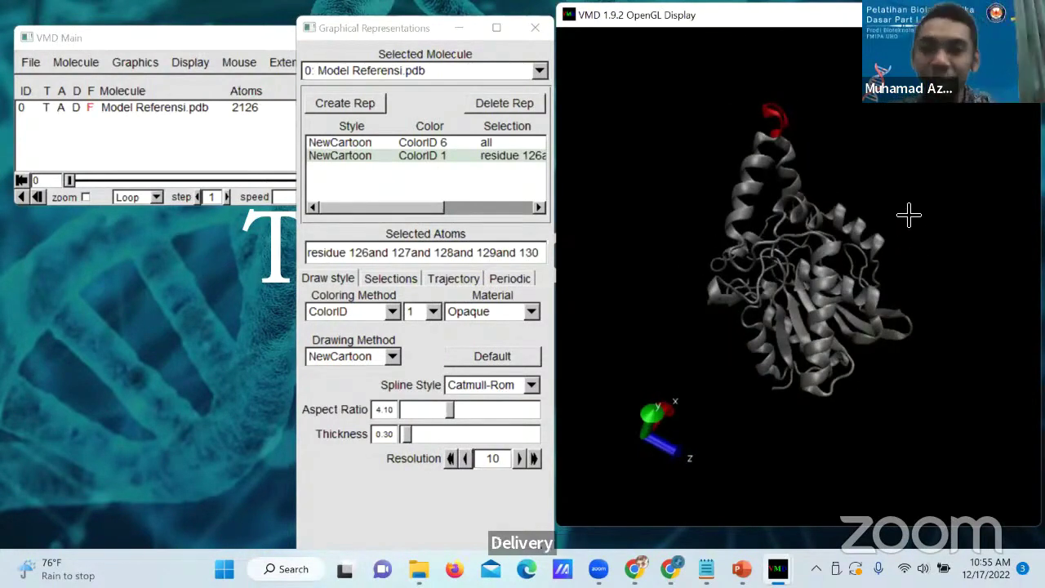
pyautogui.moveTo(873, 210); pyautogui.dragTo(782, 235)
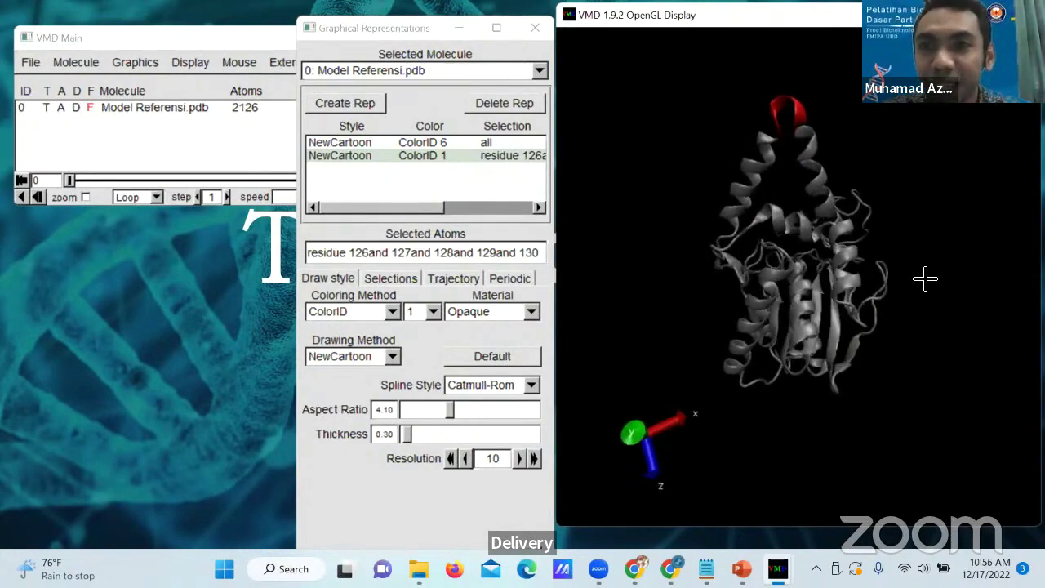
pyautogui.scroll(3, 914, 191)
pyautogui.scroll(-3, 902, 196)
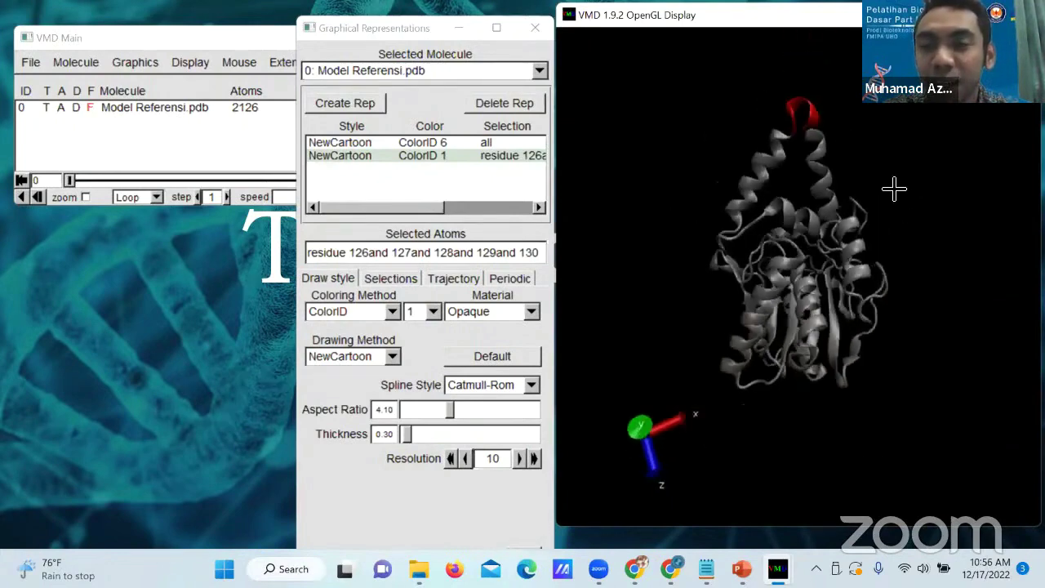
pyautogui.moveTo(929, 180); pyautogui.dragTo(921, 218)
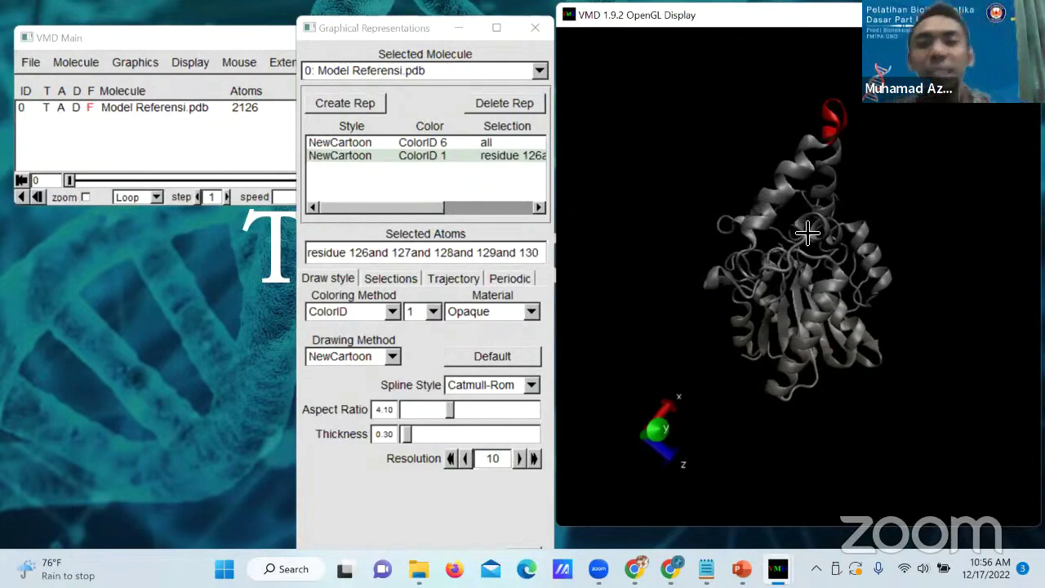
# - Rotate the protein to examine the red residue 126 to 130 segment from several angles
pyautogui.moveTo(827, 186); pyautogui.dragTo(858, 193)
pyautogui.moveTo(912, 243); pyautogui.dragTo(974, 265)
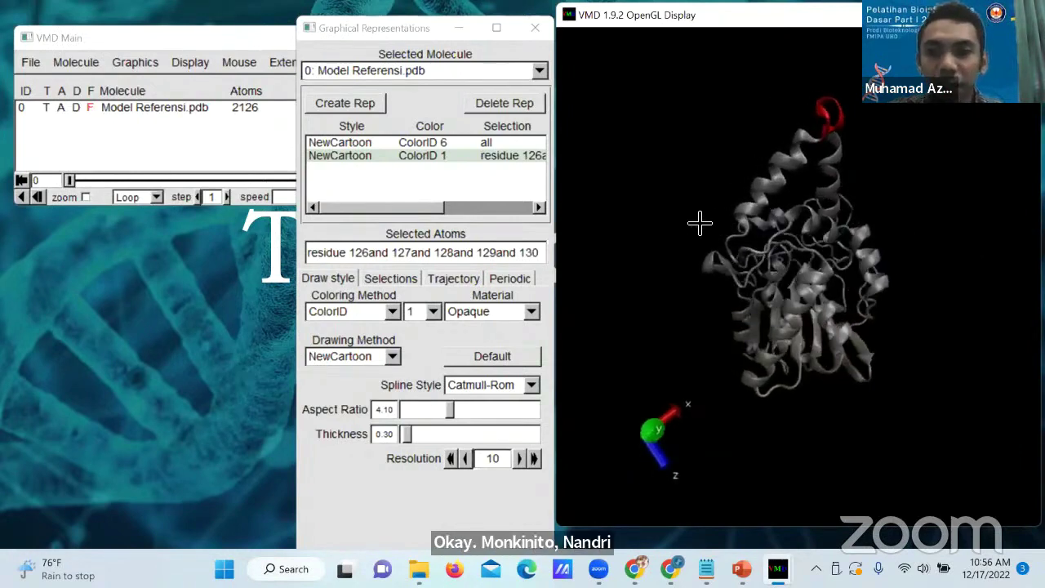
pyautogui.moveTo(710, 224); pyautogui.dragTo(688, 223)
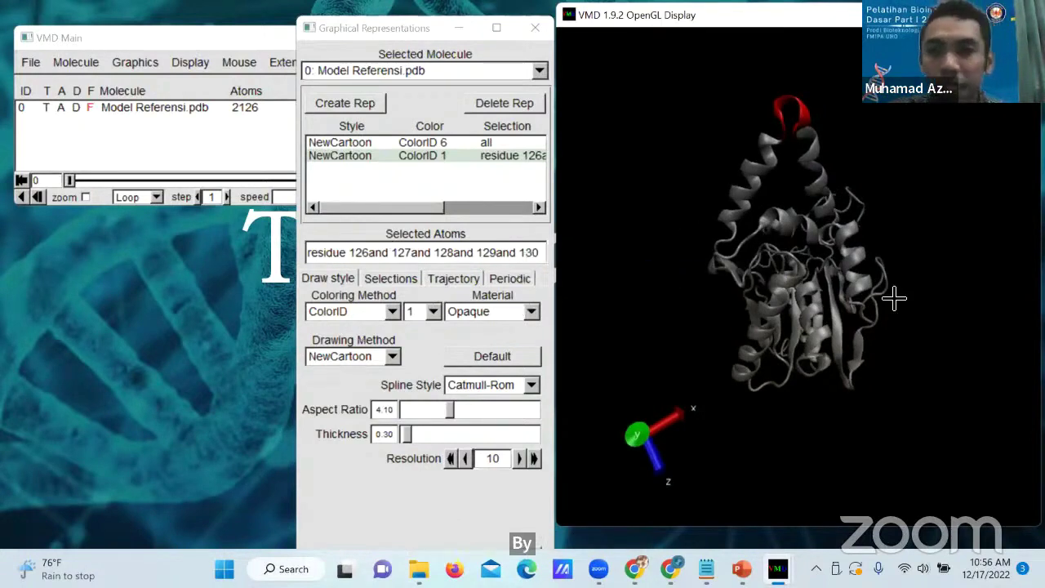
pyautogui.moveTo(915, 292); pyautogui.dragTo(811, 273)
pyautogui.moveTo(687, 208); pyautogui.dragTo(419, 368)
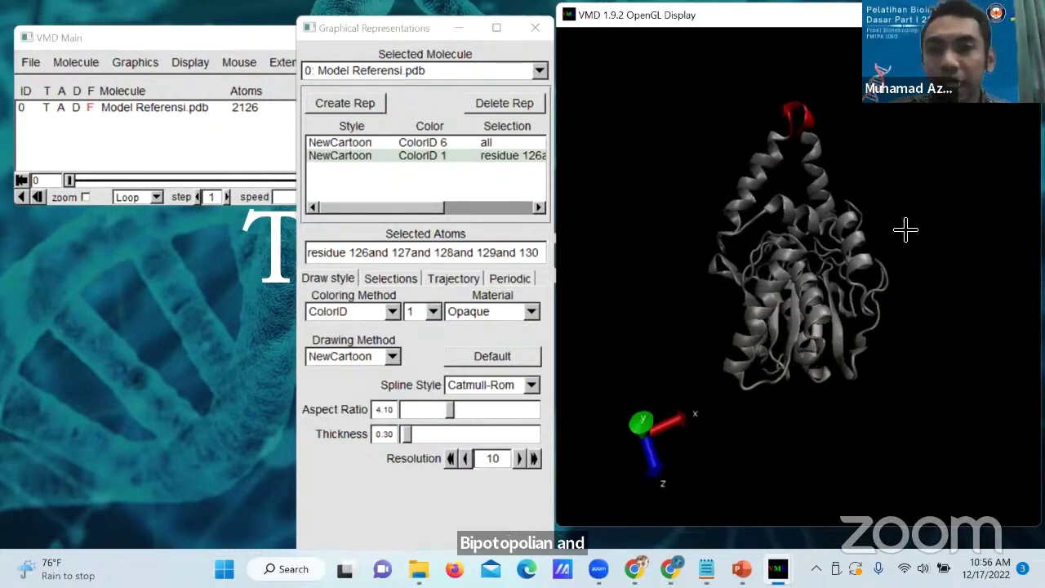
pyautogui.moveTo(906, 231); pyautogui.dragTo(874, 233)
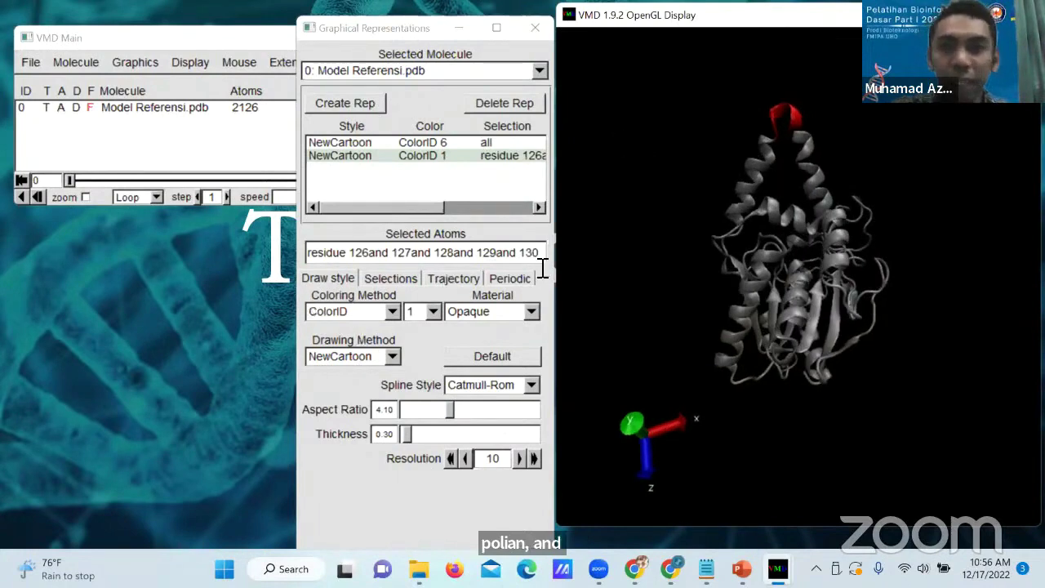
pyautogui.moveTo(664, 251); pyautogui.dragTo(700, 243)
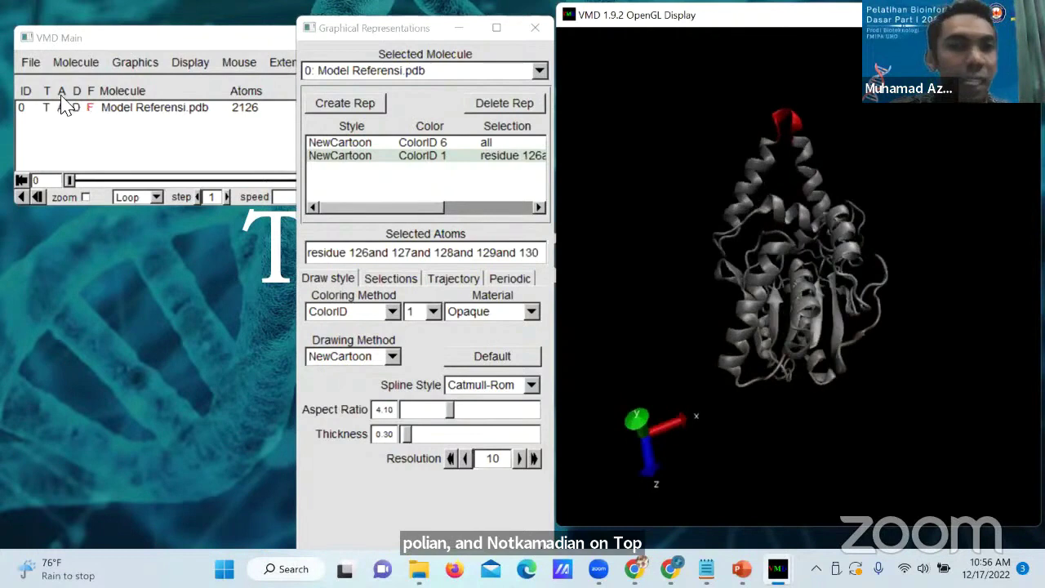
# - Open the render controls for a snapshot of the current scene and browse for the output file location
pyautogui.click(31, 63)
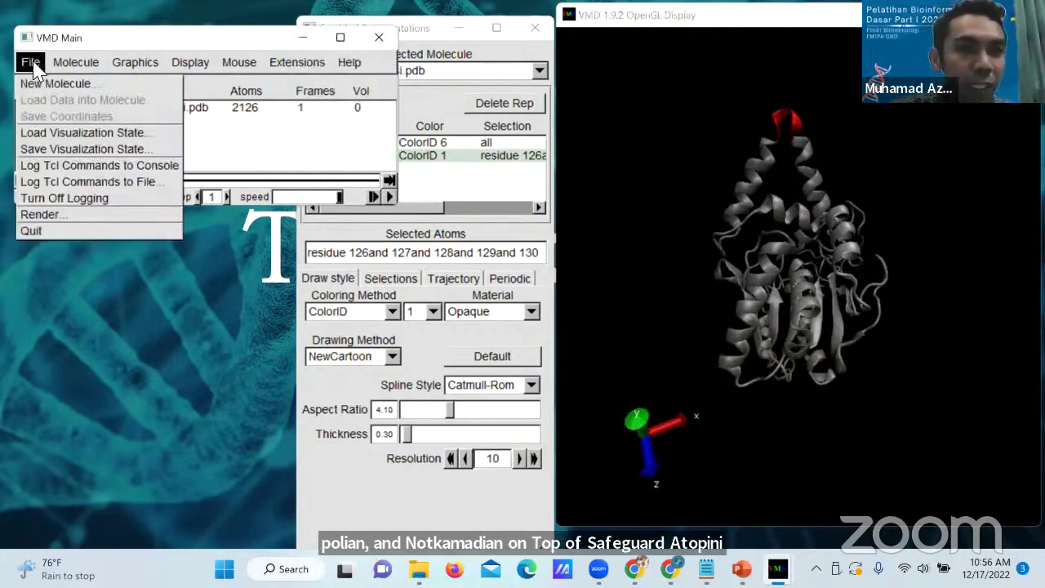
pyautogui.click(29, 214)
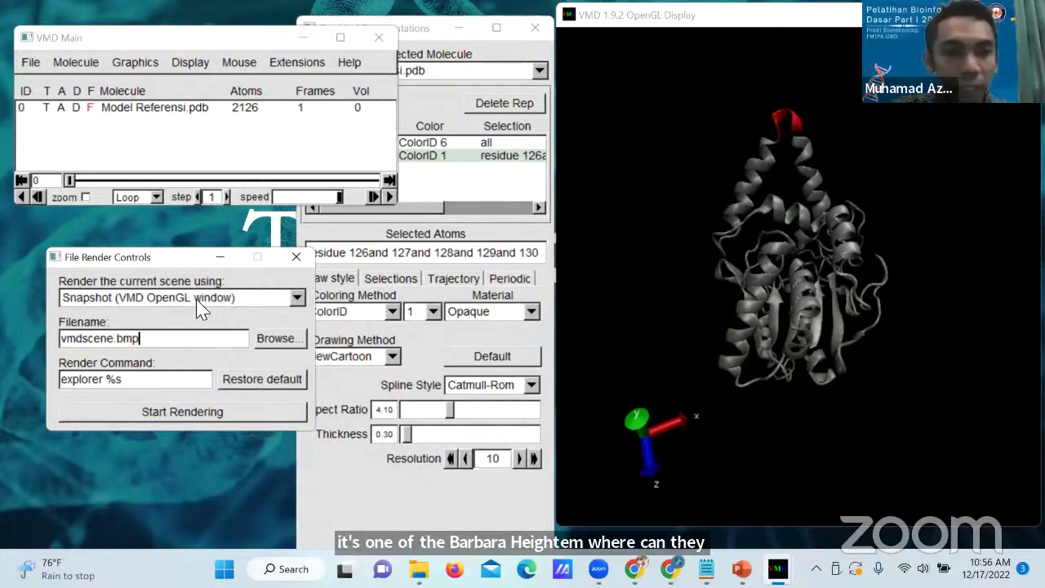
pyautogui.click(276, 343)
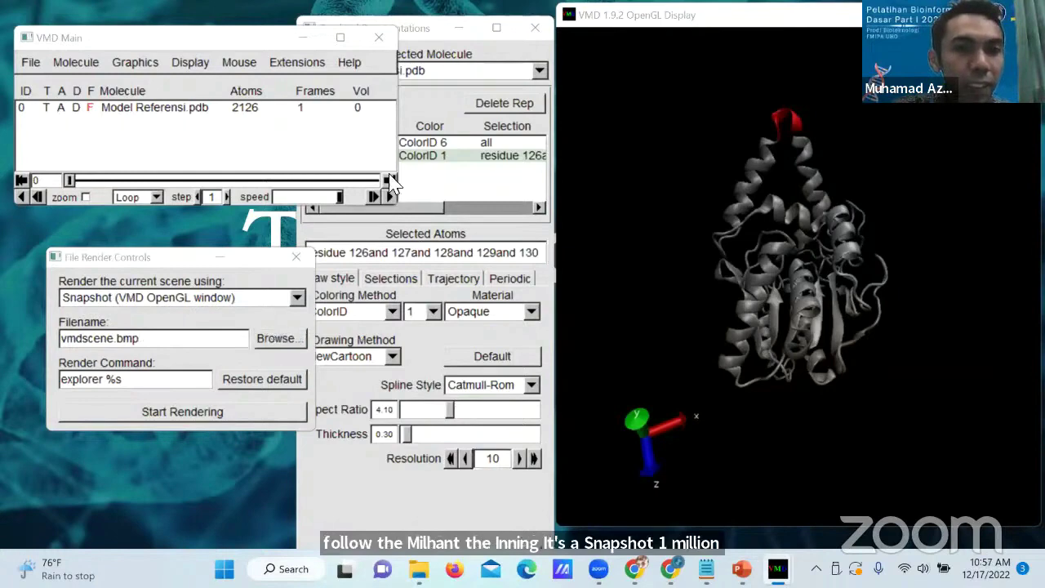
pyautogui.click(530, 61)
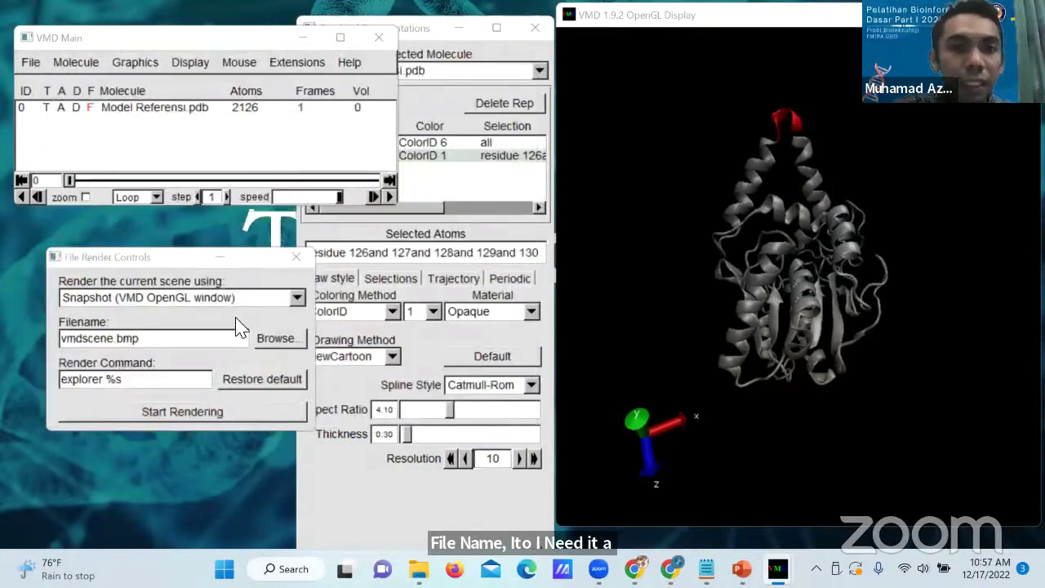
pyautogui.click(276, 338)
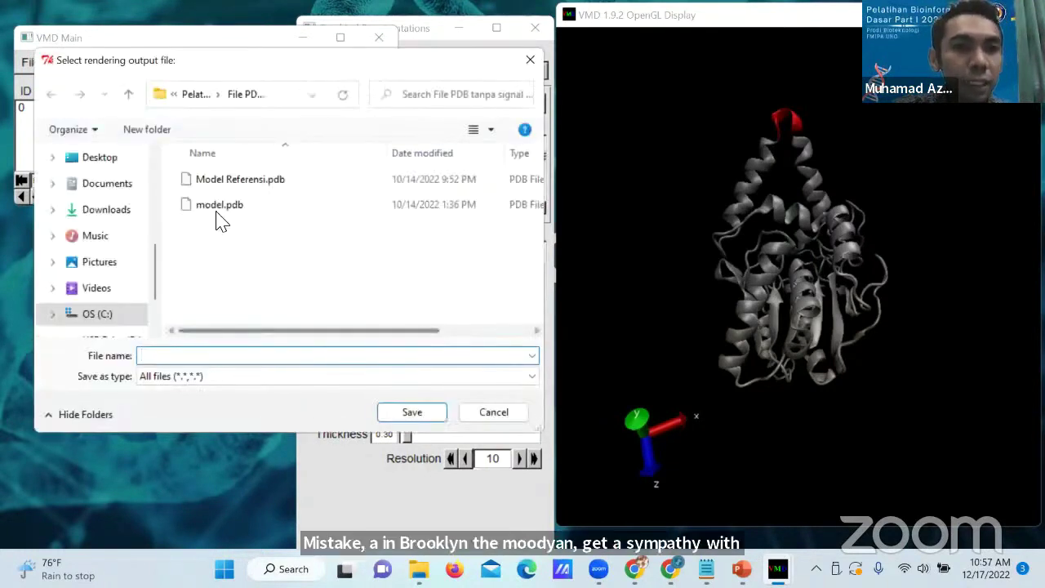
# - Create a folder named "Hasil pelatihan" in the parent training folder and open it
pyautogui.click(196, 94)
pyautogui.click(147, 129)
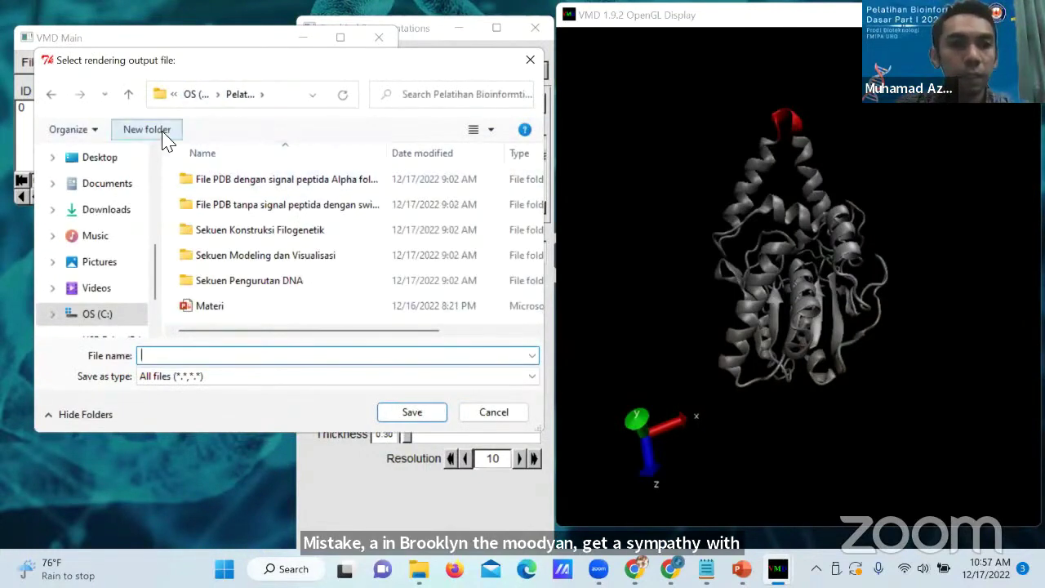
pyautogui.write('Hasil pelatihan')
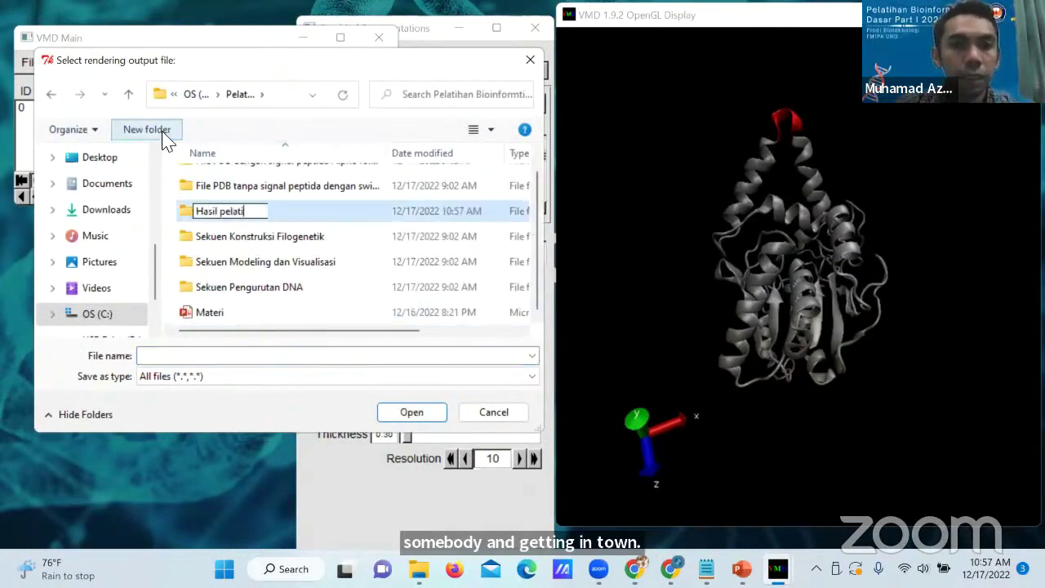
pyautogui.click(419, 415)
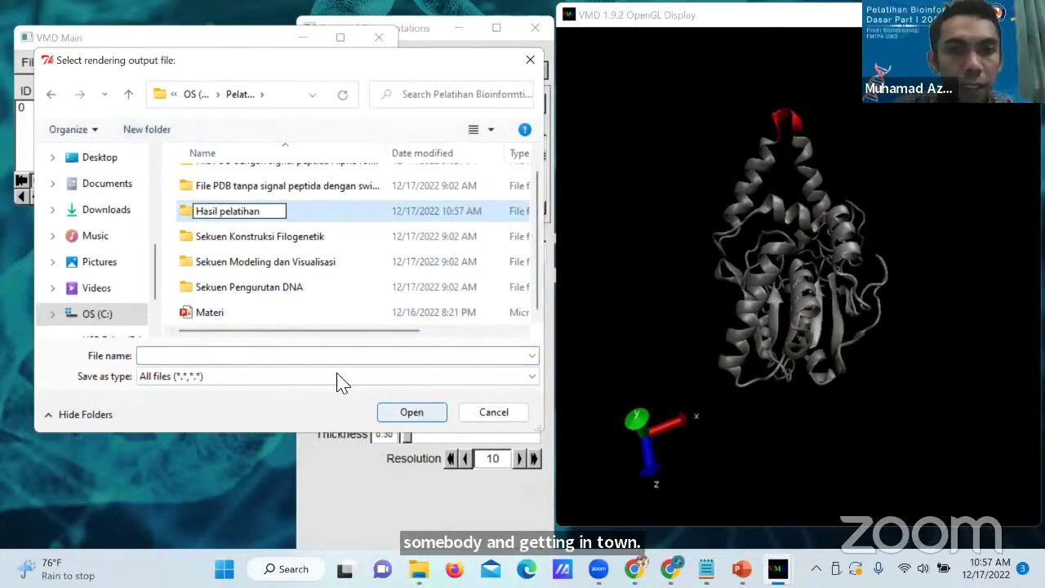
# - Name the render output file Contoh.bmp and save it in the Hasil pelatihan folder
pyautogui.click(254, 357)
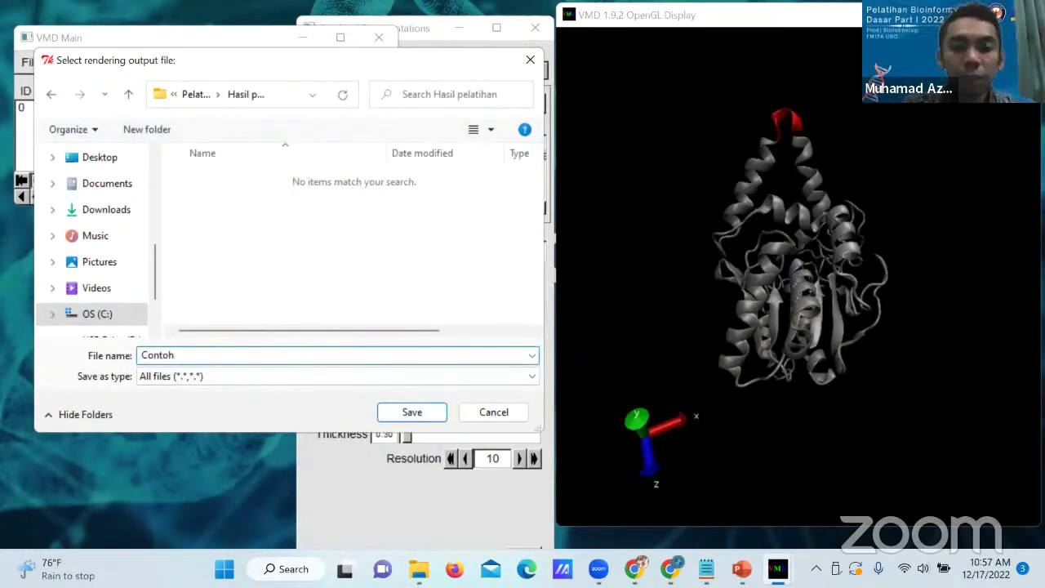
pyautogui.write('.bmp')
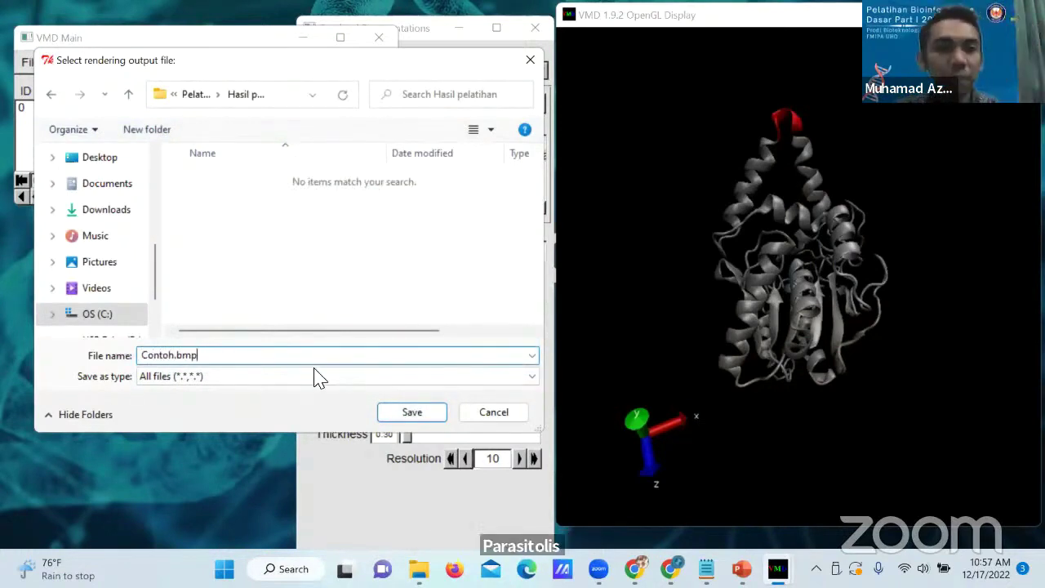
pyautogui.click(403, 414)
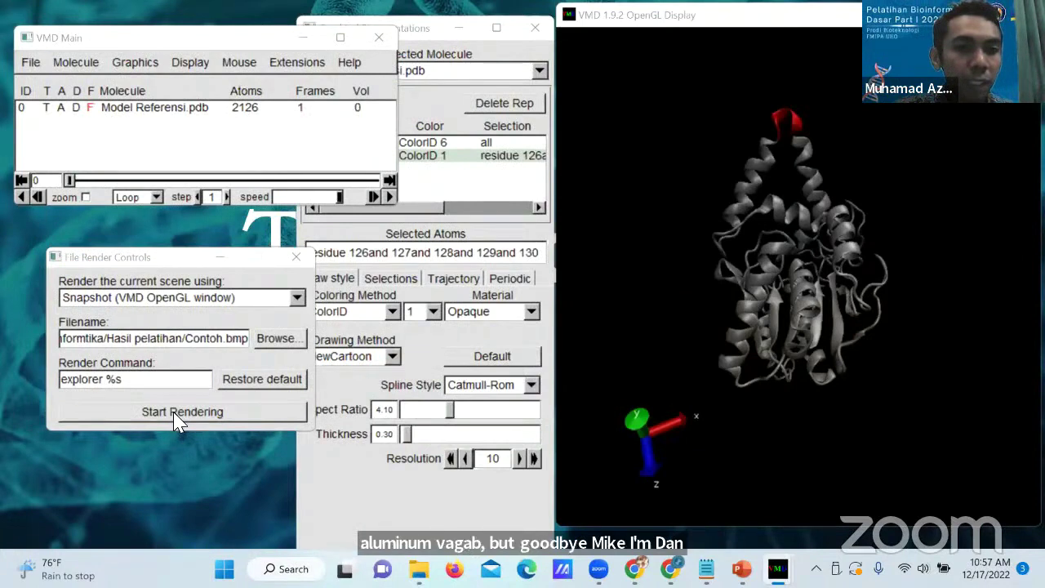
# - Render the snapshot, inspect the Contoh.bmp image up close, and return to VMD
pyautogui.click(178, 414)
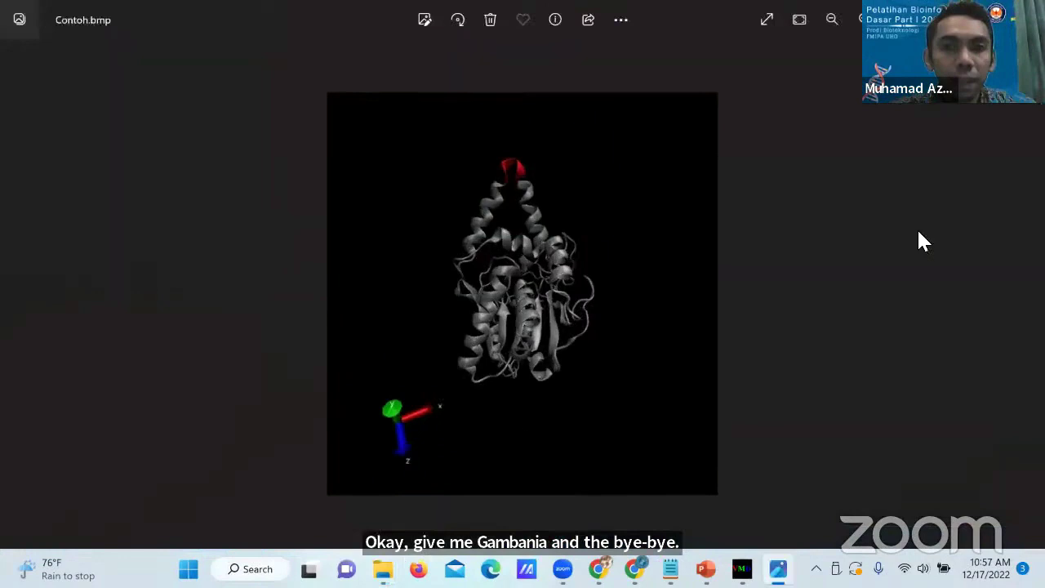
pyautogui.scroll(2, 513, 420)
pyautogui.scroll(-2, 733, 452)
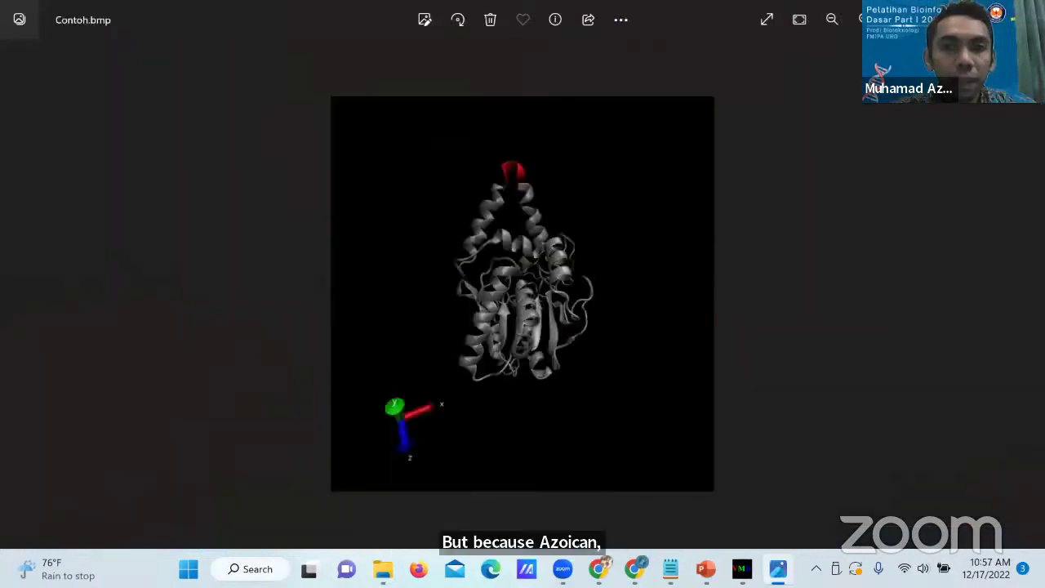
pyautogui.scroll(1, 523, 294)
pyautogui.scroll(1, 523, 294)
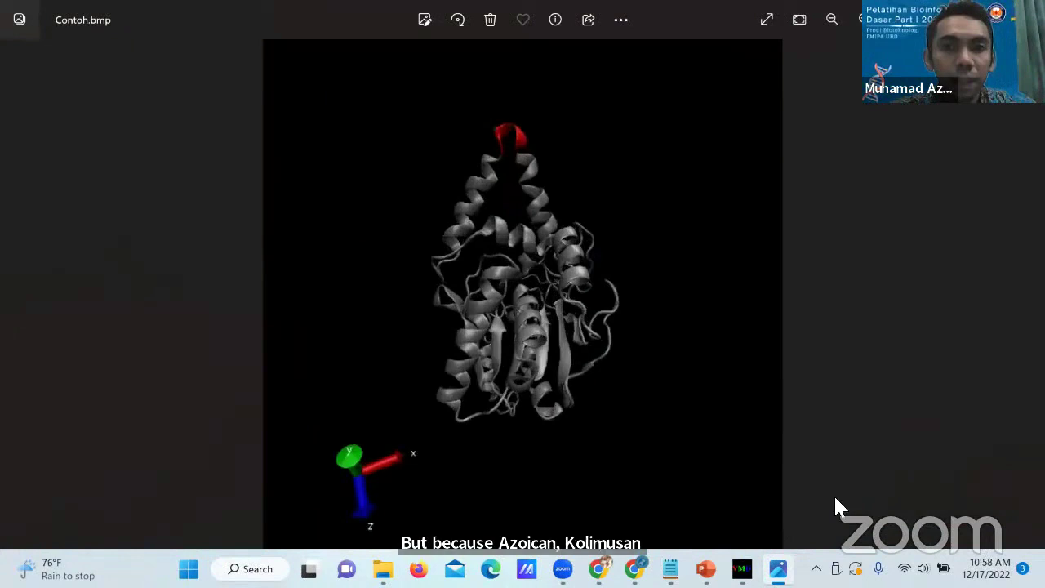
pyautogui.hotkey('alt', 'F4')
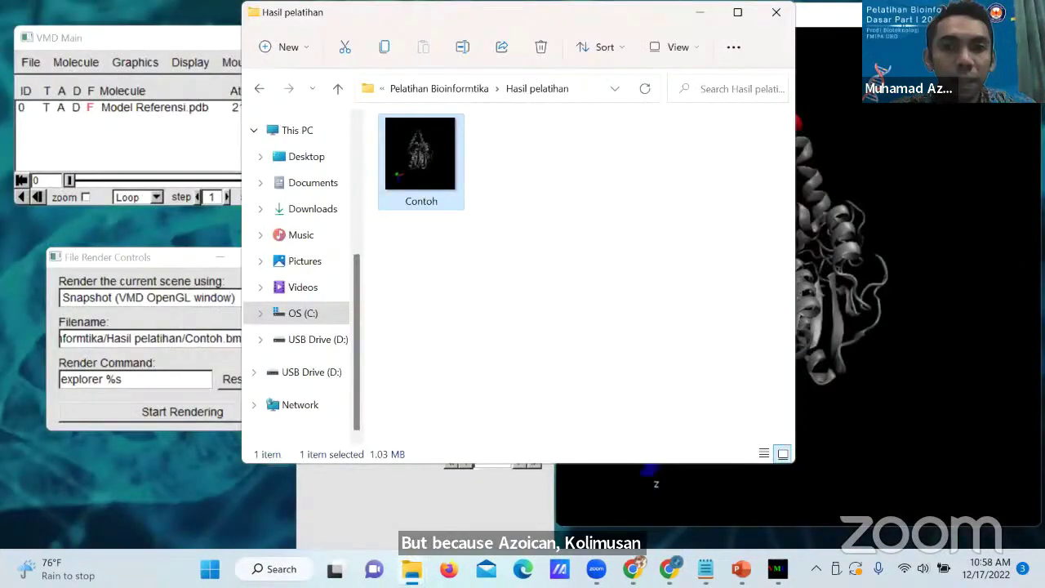
pyautogui.click(839, 477)
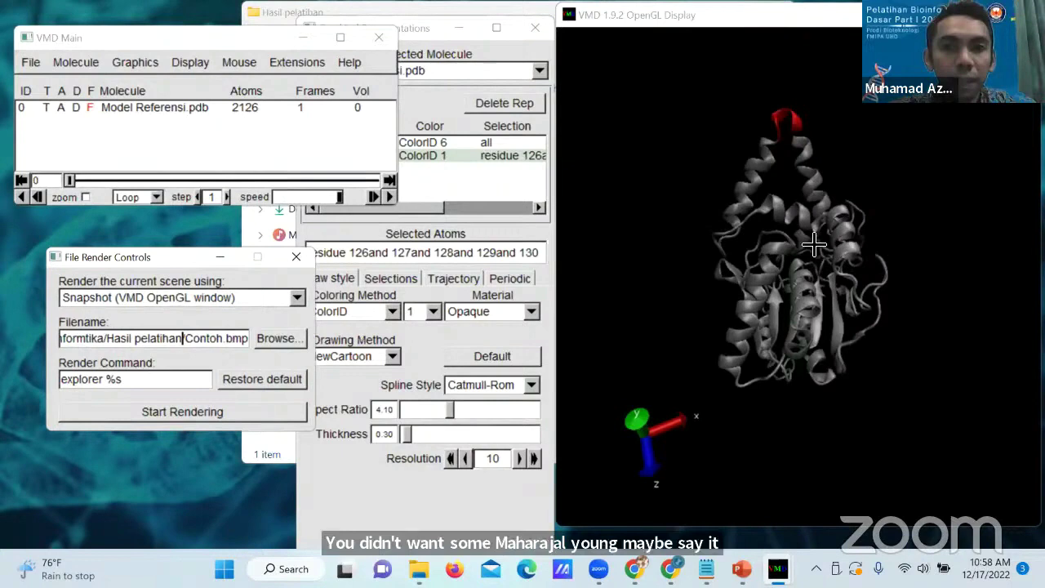
# - Open the color controls and set the display background to 10 cyan
pyautogui.moveTo(681, 269); pyautogui.dragTo(789, 299)
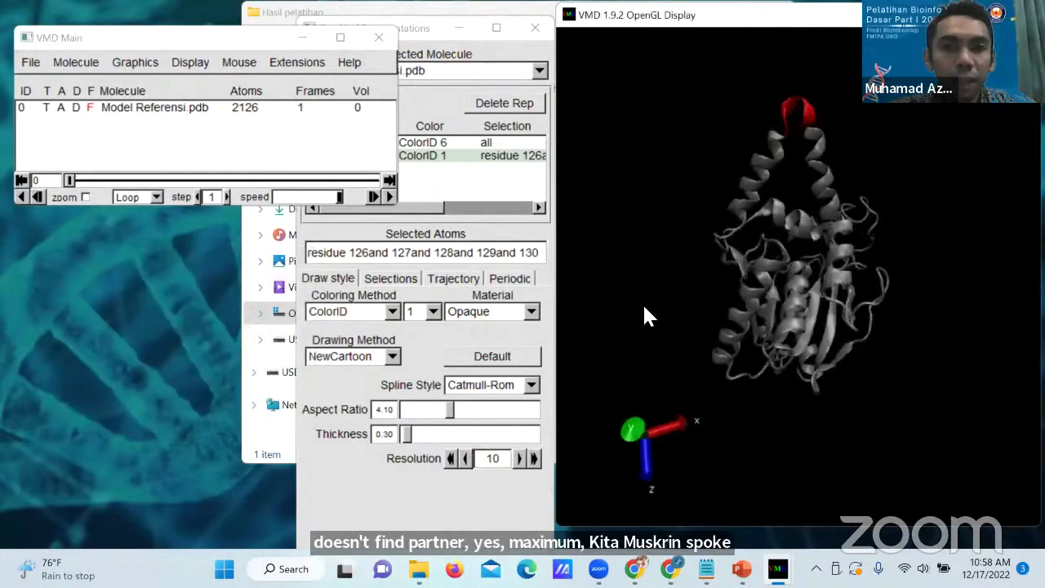
pyautogui.click(136, 64)
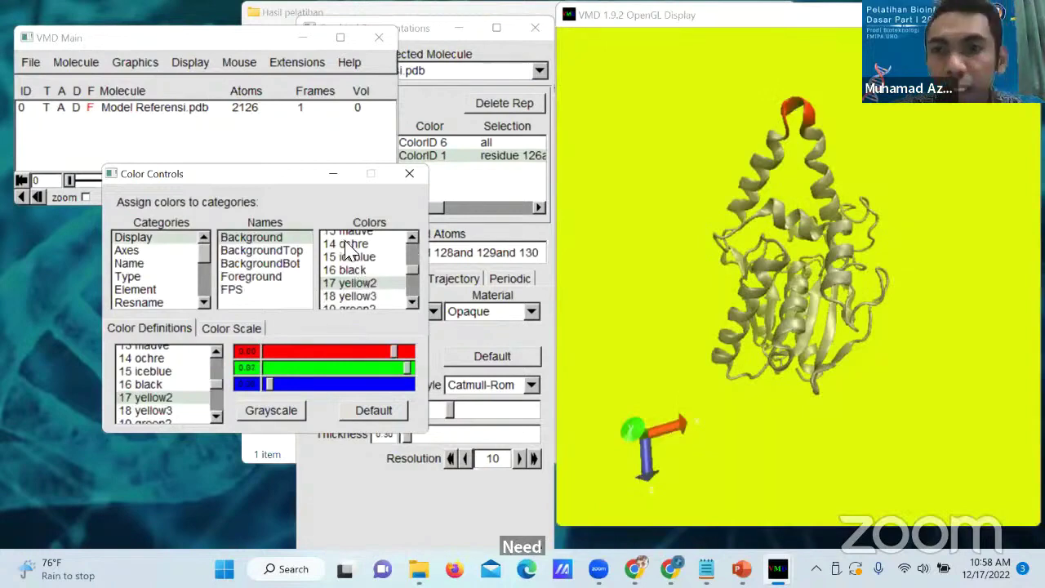
pyautogui.scroll(2, 351, 255)
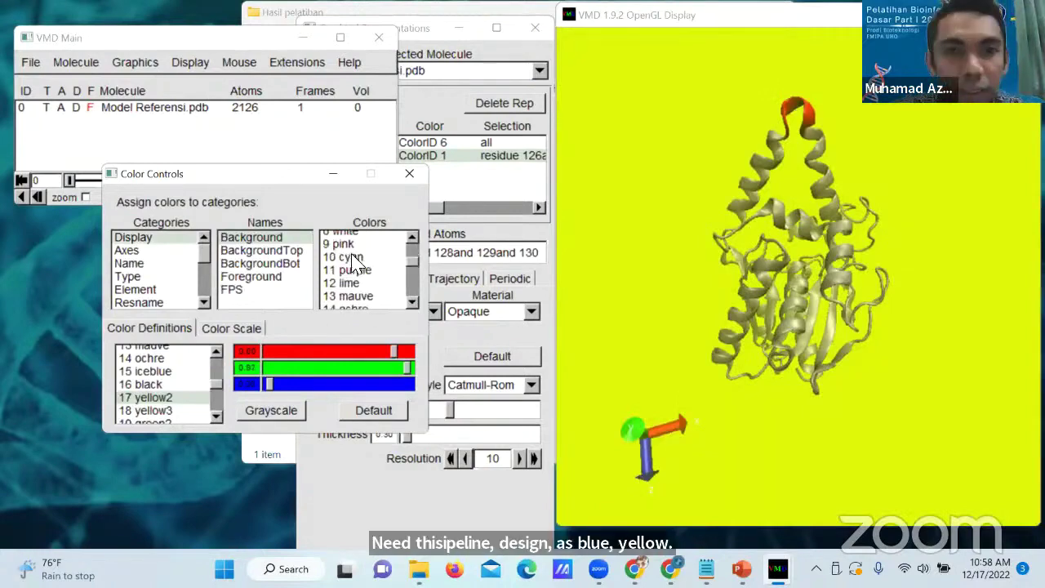
pyautogui.scroll(1, 352, 248)
pyautogui.click(351, 247)
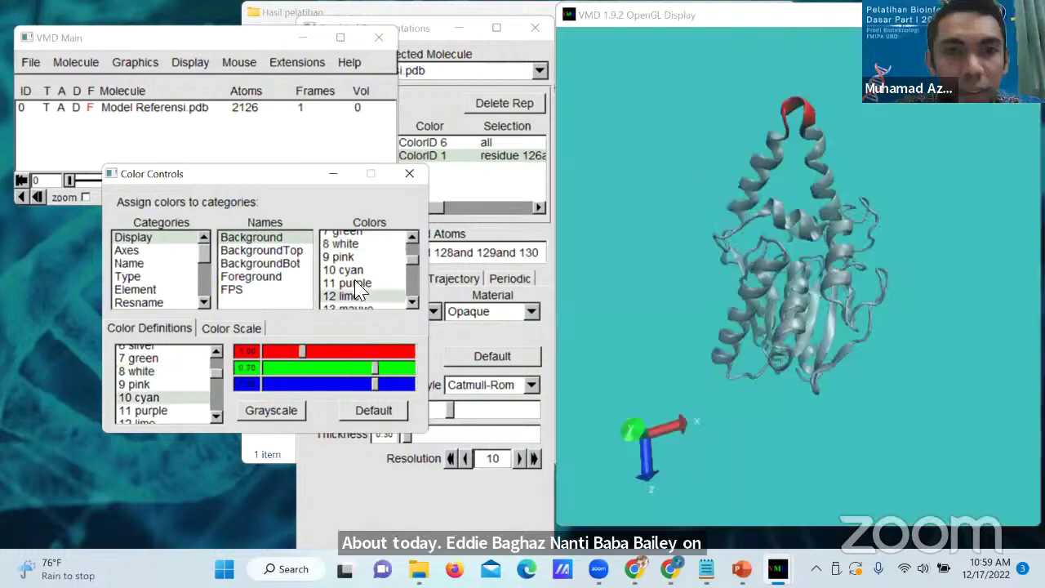
# - Try 12 lime and 17 yellow2 as the display background, settle on 14 ochre, and reposition the Graphical Representations window
pyautogui.click(363, 297)
pyautogui.scroll(-2, 350, 299)
pyautogui.click(349, 295)
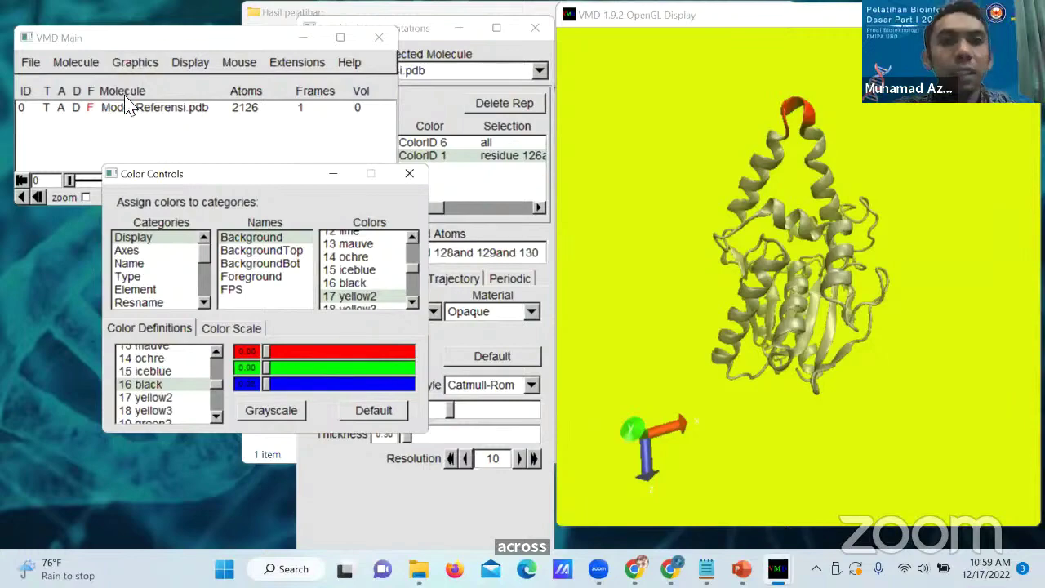
pyautogui.press('Up')
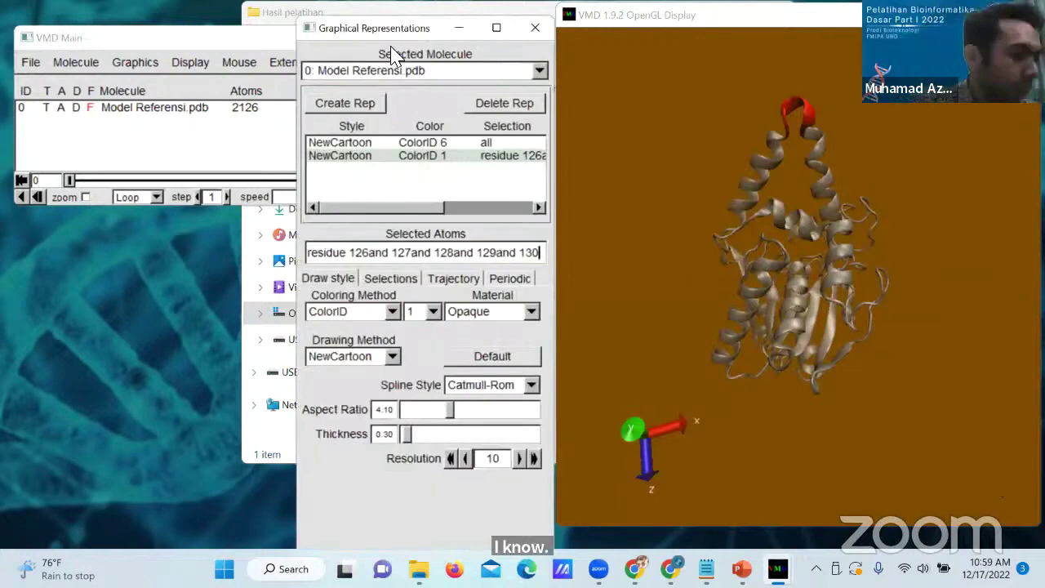
pyautogui.moveTo(432, 32); pyautogui.dragTo(392, 49)
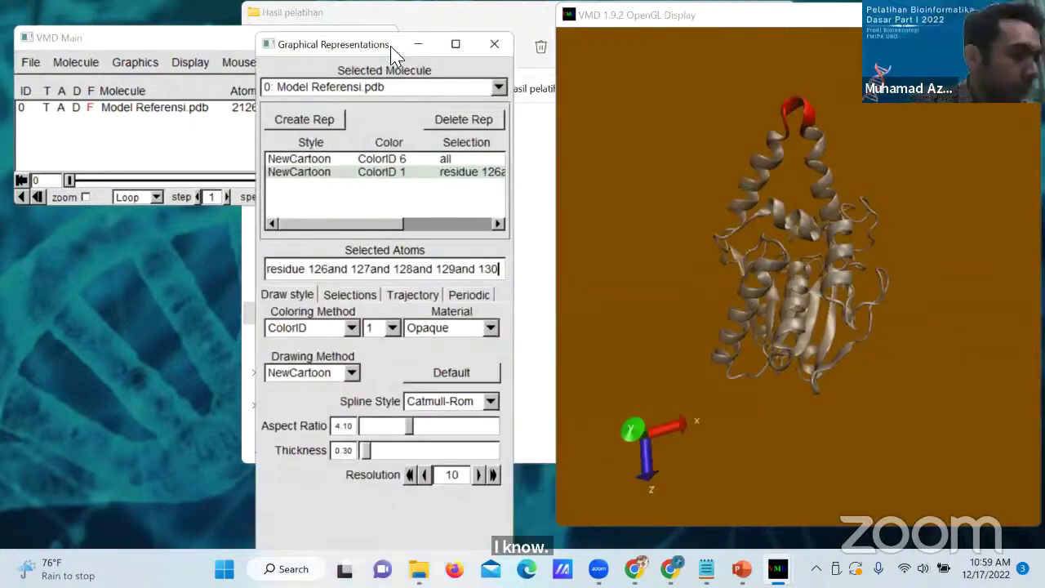